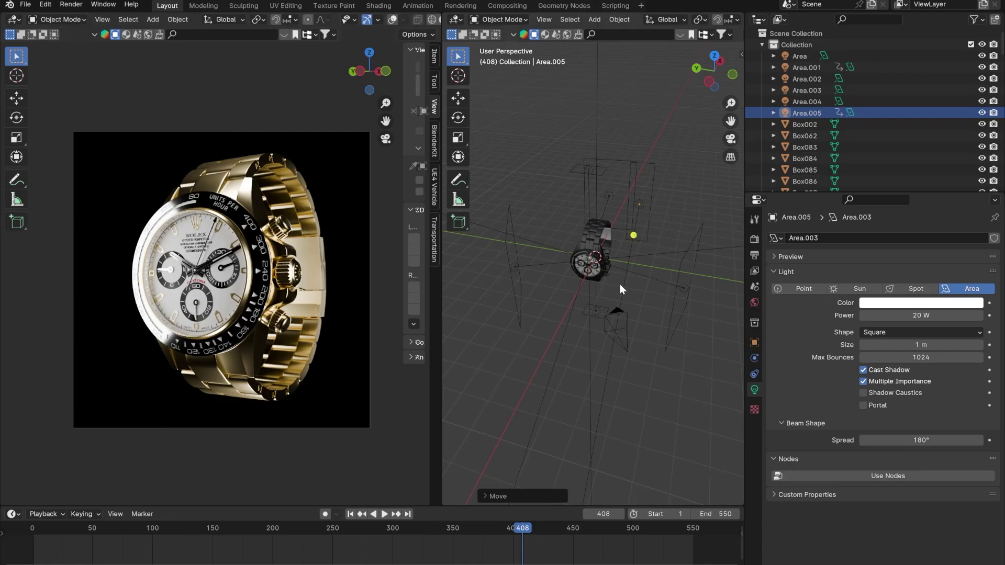
Orbit the right viewport to a frontal view of the watch and its surrounding area lights
middle_click_drag(619, 284, 596, 289)
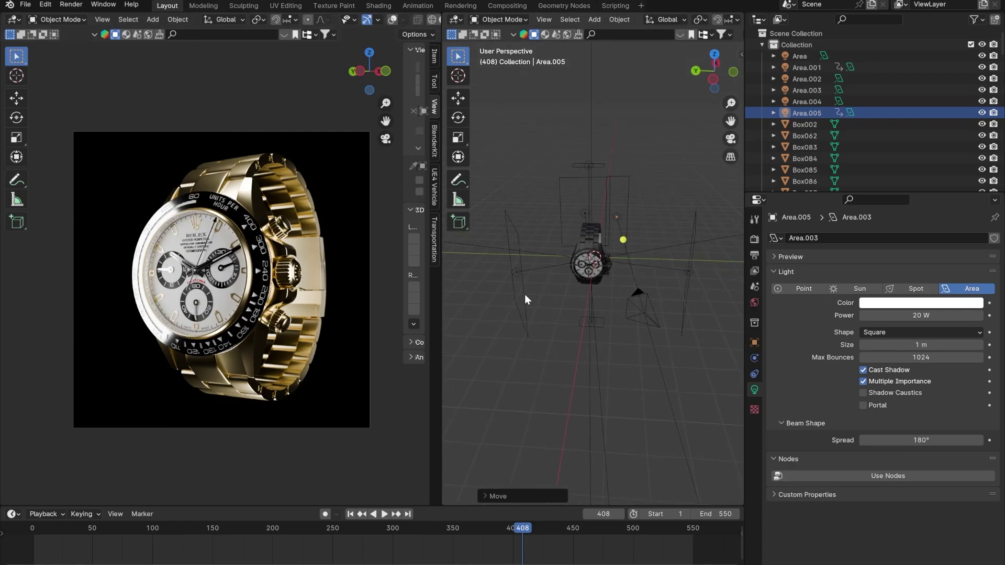
Join the two 3D views into one and switch it to Solid shading
right_click(441, 302)
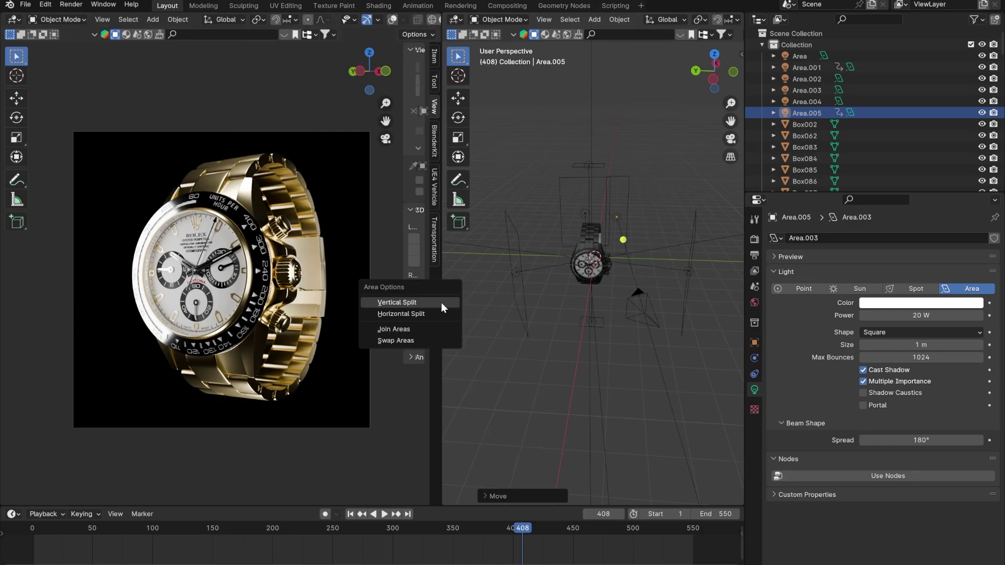
left_click(401, 329)
left_click(581, 323)
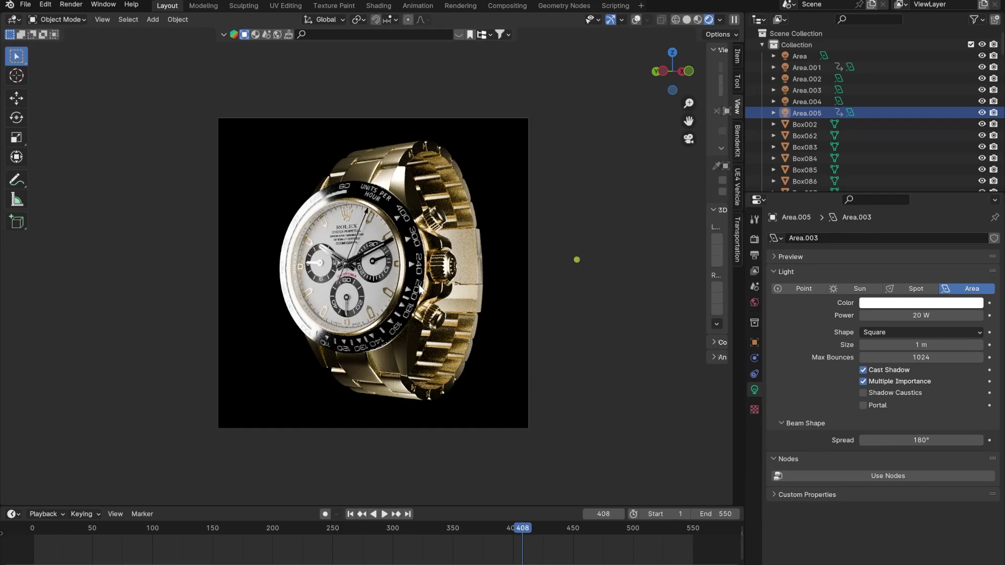
left_click(686, 20)
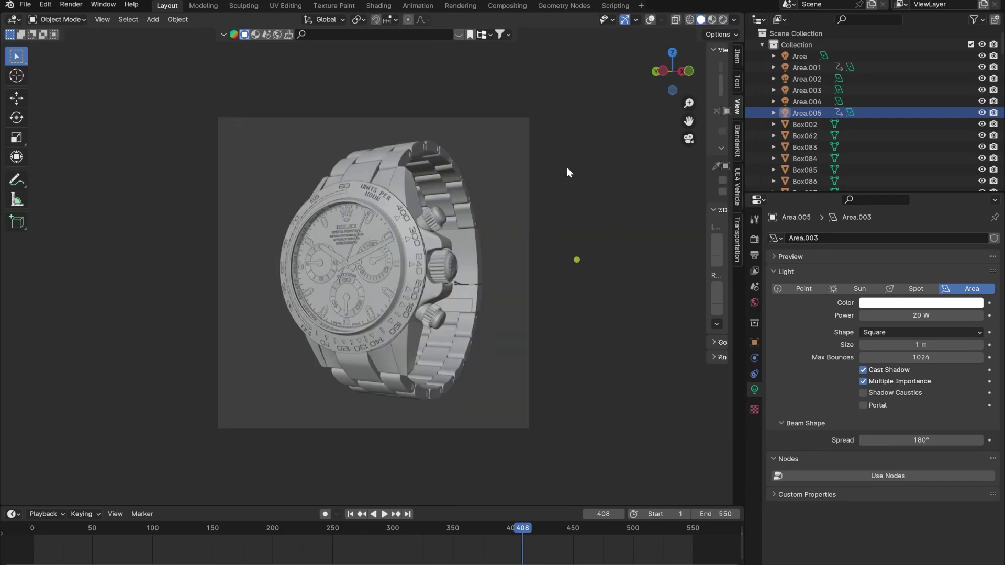
middle_click_drag(609, 253, 488, 343)
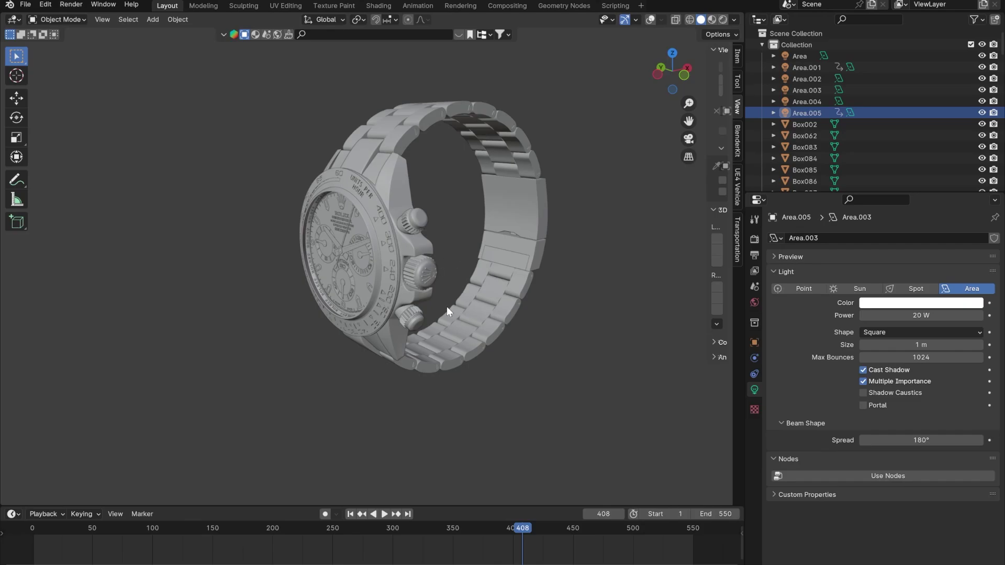
Split the viewport vertically into two side-by-side 3D views
right_click(743, 284)
right_click(743, 279)
left_click(691, 253)
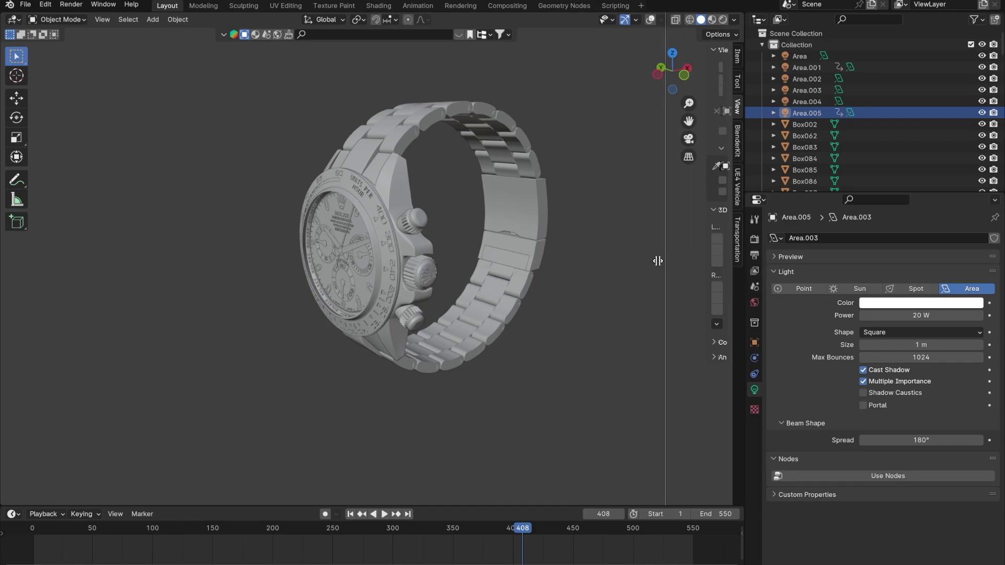
left_click(434, 270)
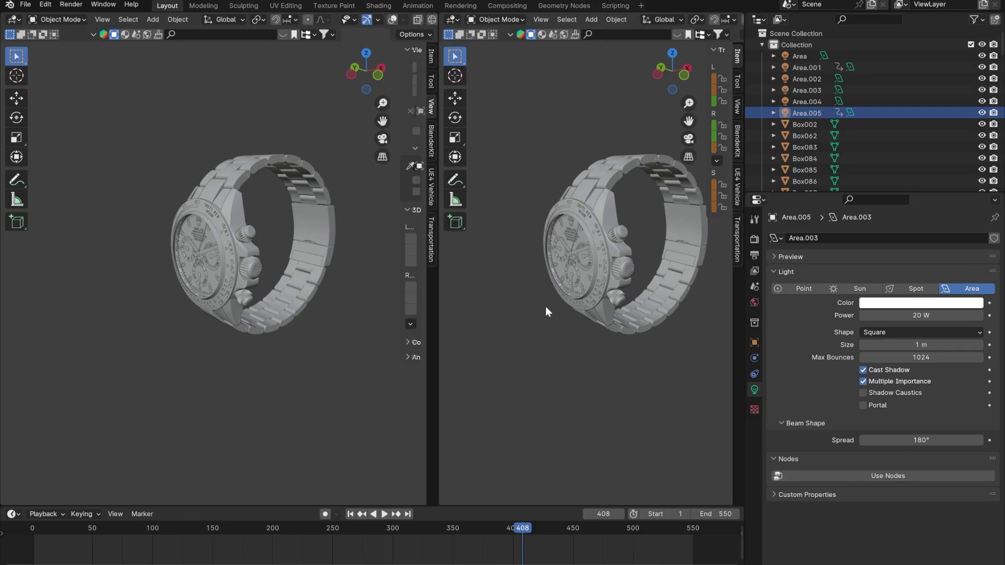
Make the left view look through the scene camera and orbit the right view sideways
middle_click_drag(548, 302, 581, 283)
middle_click_drag(324, 318, 333, 282)
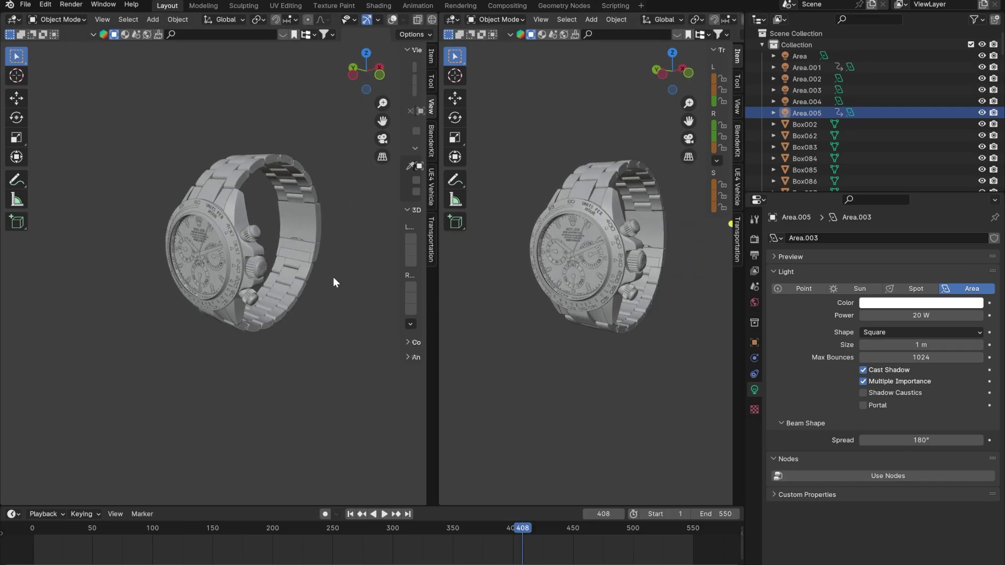
left_click(382, 138)
scroll(206, 295, "up", 2)
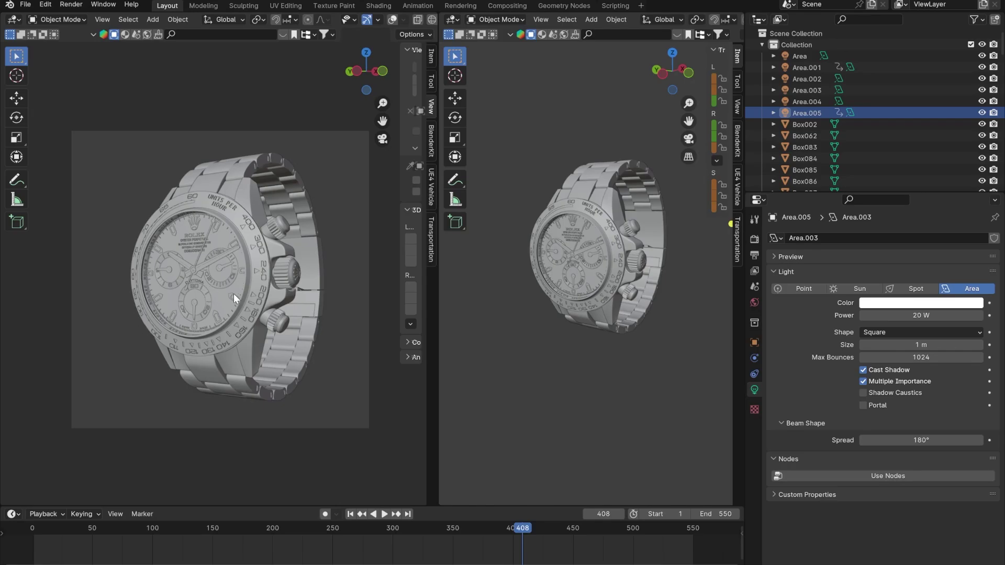
middle_click_drag(626, 243, 601, 251)
scroll(571, 263, "down", 4)
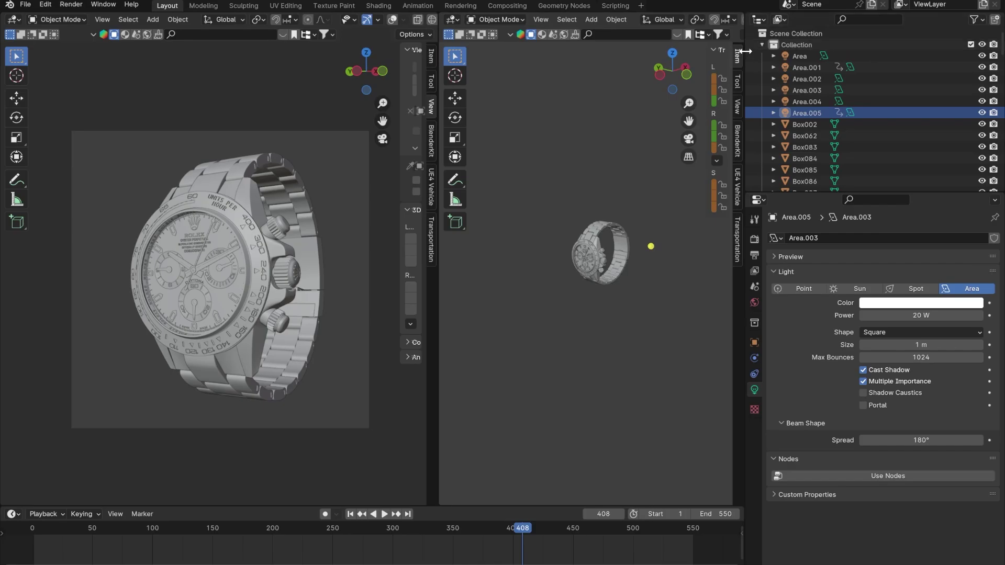
Widen the right view and show its overlays, hide the left view's gizmo, and widen the side panels
left_click_drag(745, 52, 888, 53)
left_click(830, 19)
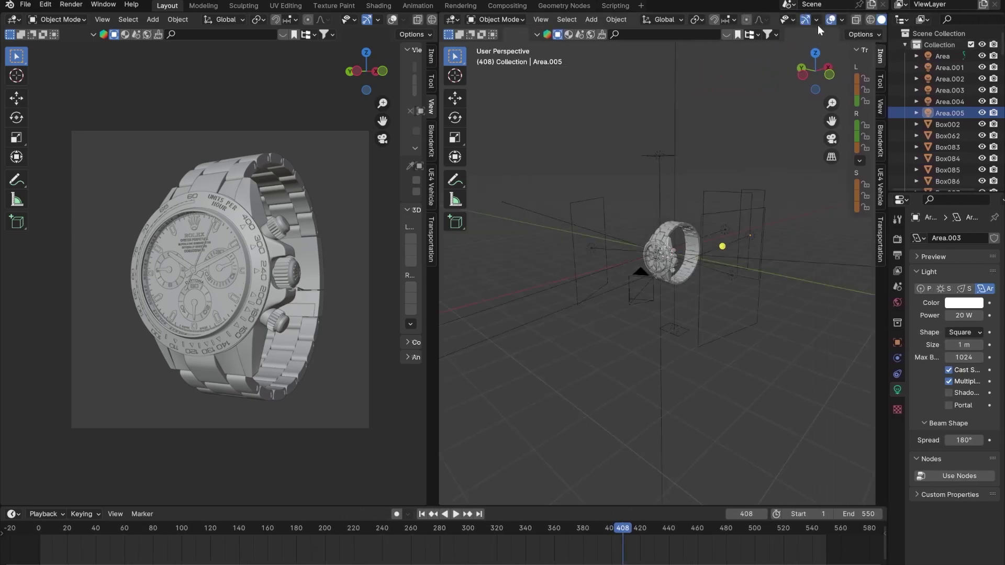
left_click(366, 20)
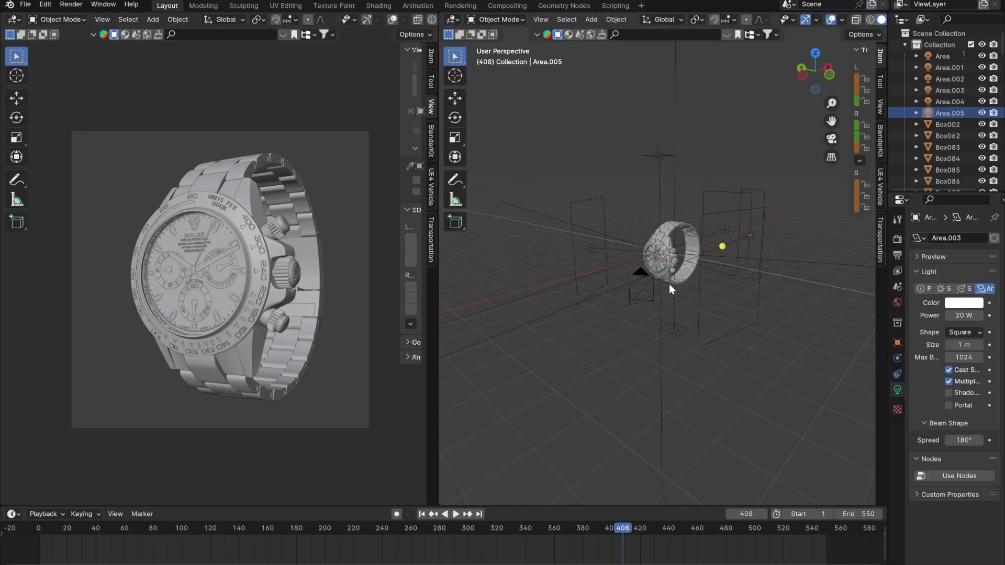
mouse_move(669, 284)
middle_mouse_down()
mouse_move(691, 325)
mouse_move(680, 280)
mouse_move(664, 290)
middle_mouse_up()
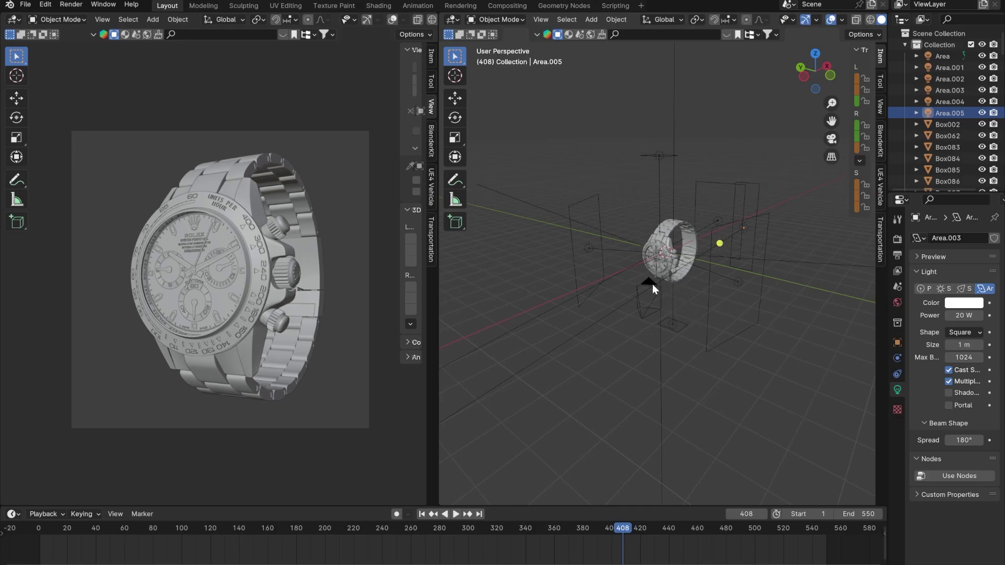
left_click_drag(888, 245, 809, 244)
middle_click_drag(712, 272, 551, 306)
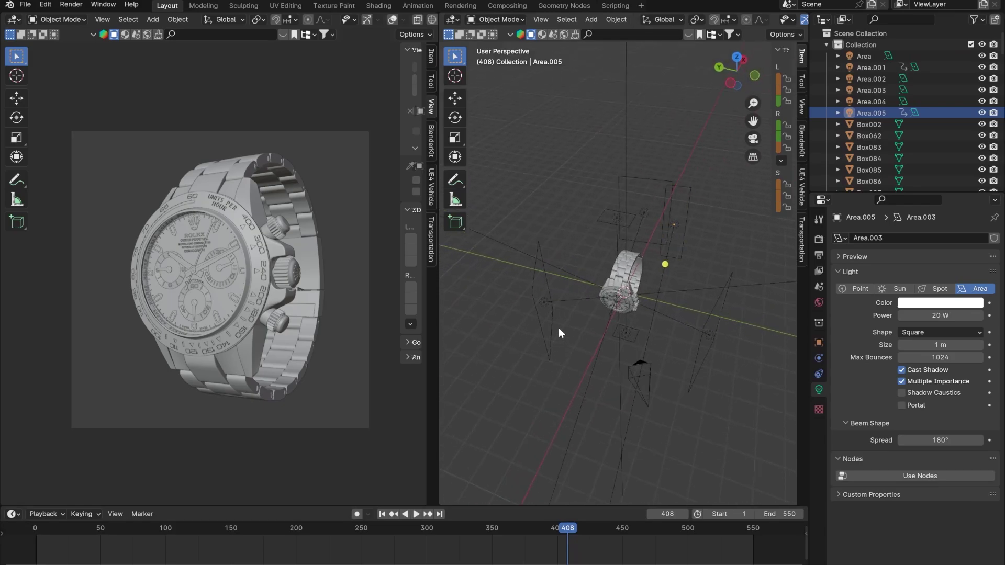
Select the six area lights, Area through Area.005, in the 3D view
left_click(541, 303)
left_click(627, 333, "shift")
left_click(617, 224, "shift")
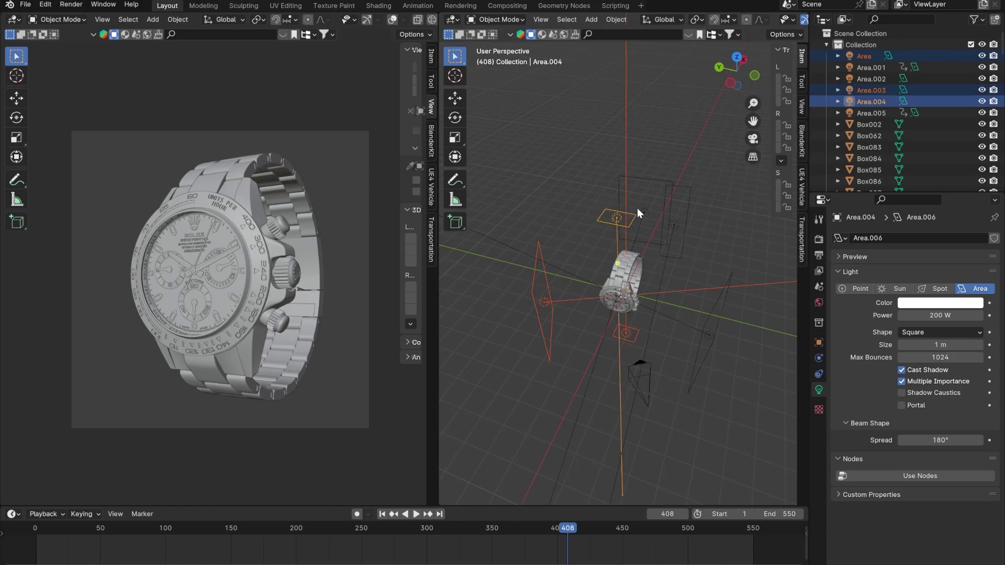
left_click(644, 214, "shift")
left_click(676, 226, "shift")
left_click(709, 334, "shift")
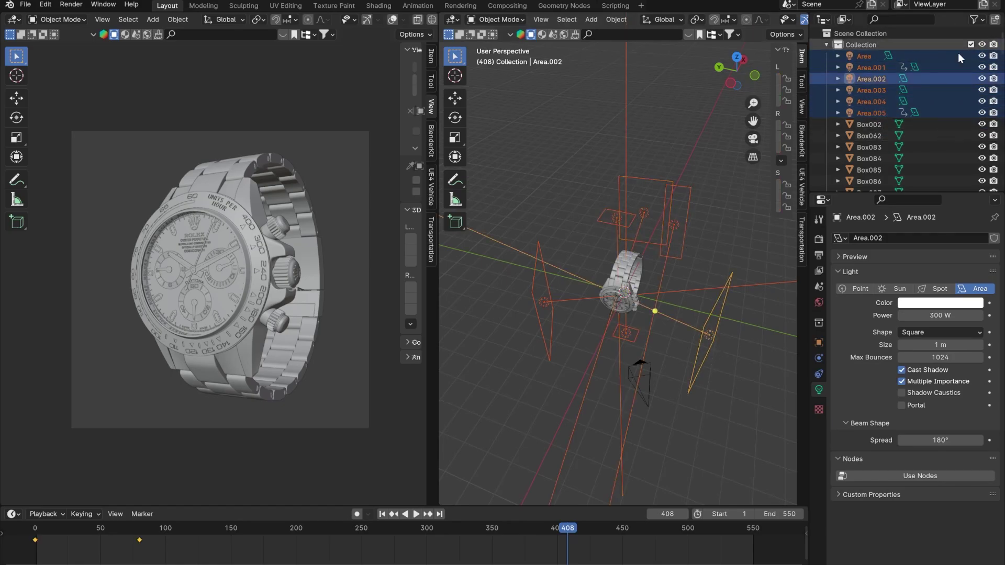
Select the range Area to Area.005 in the Outliner
right_click(864, 46)
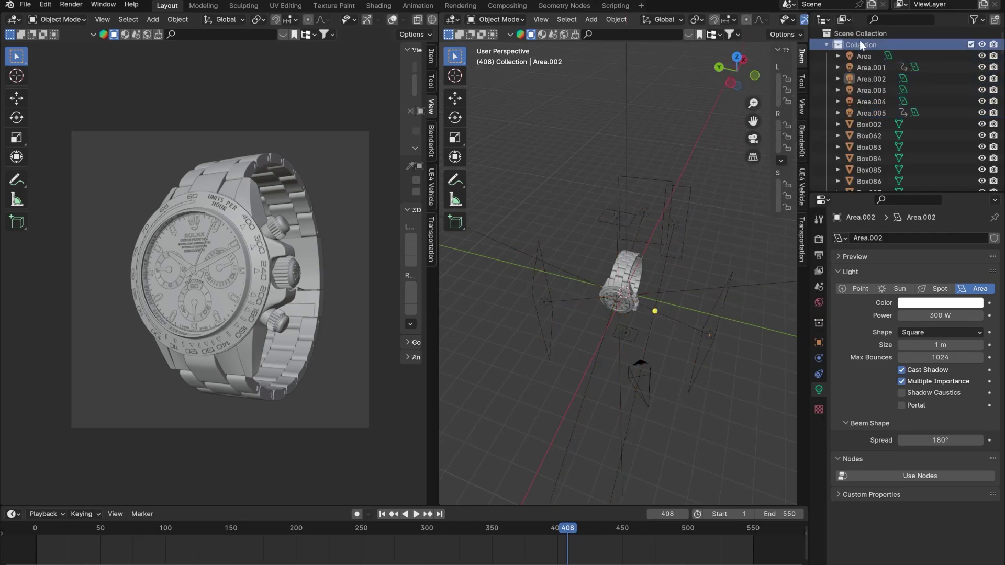
left_click(858, 35)
right_click(856, 31)
key("Escape")
left_click(861, 56)
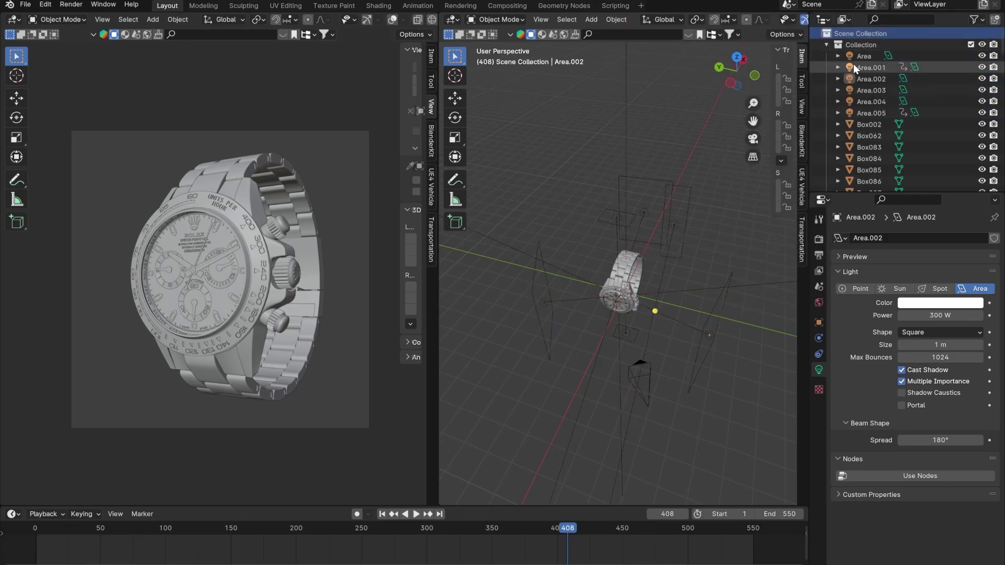
key("Caps_Lock")
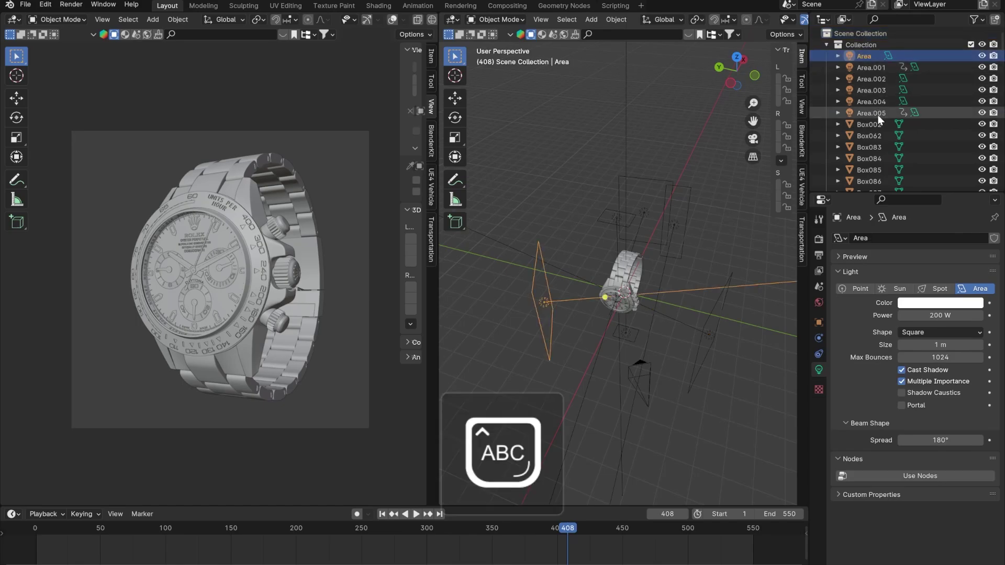
left_click(877, 113)
key("Caps_Lock")
left_click(864, 56)
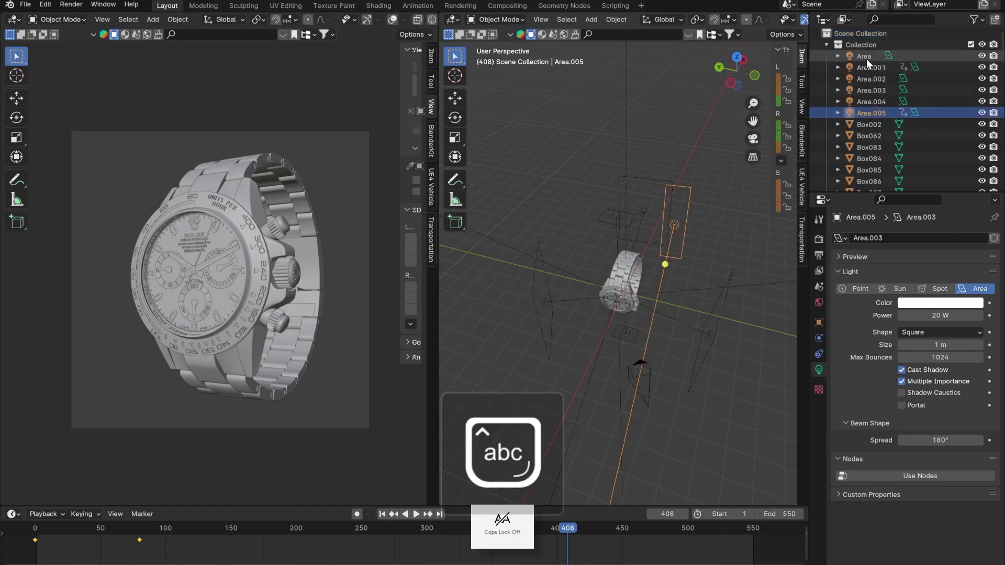
left_click(871, 113, "shift")
Move the selected lights into Collection 2 and exclude that collection
left_click_drag(868, 99, 864, 183)
scroll(890, 157, "down", 3)
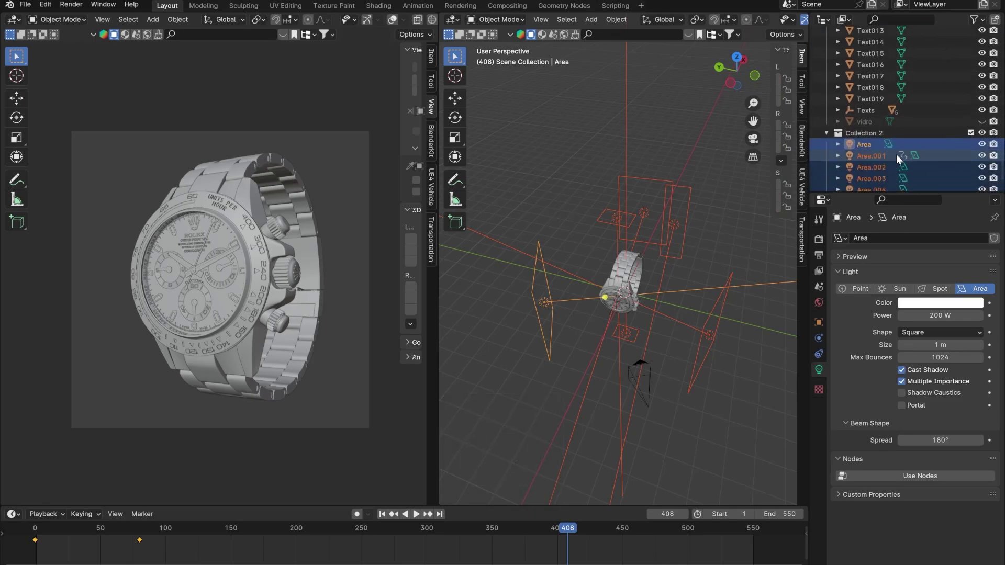
left_click(968, 104)
Switch the left view to Rendered shading and set the World colour Value to 0.003
left_click_drag(436, 42, 488, 42)
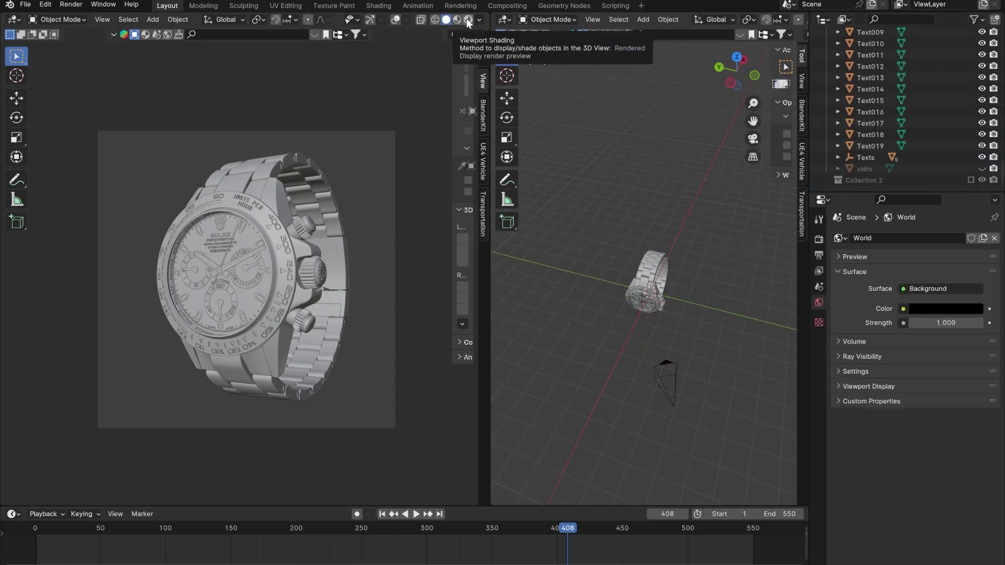
left_click(468, 21)
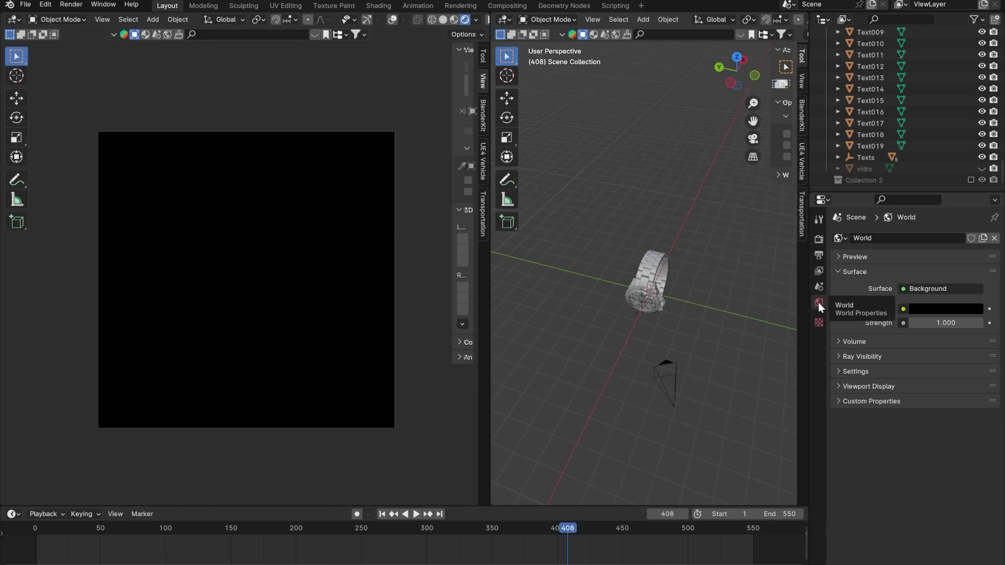
left_click(920, 310)
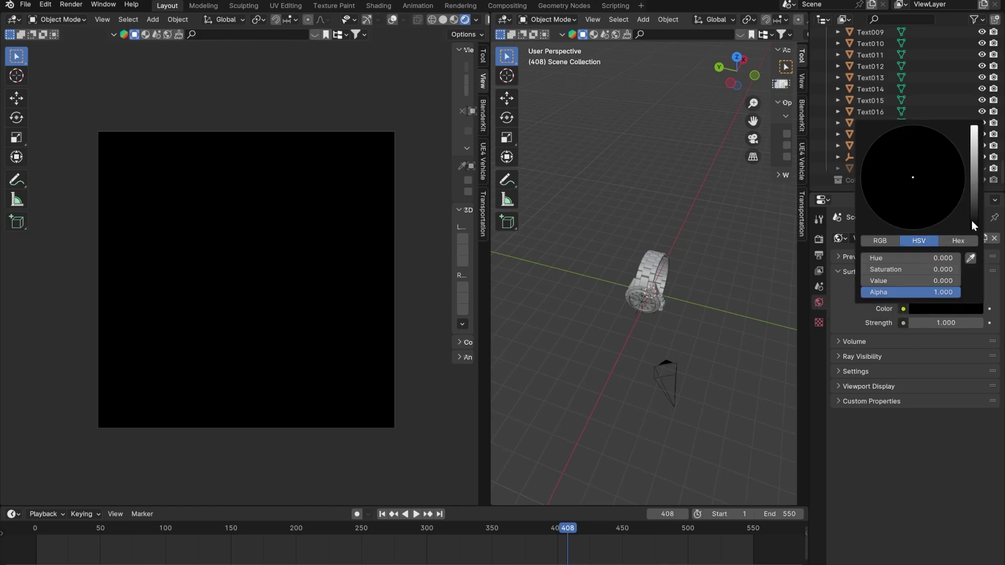
left_click_drag(974, 225, 973, 207)
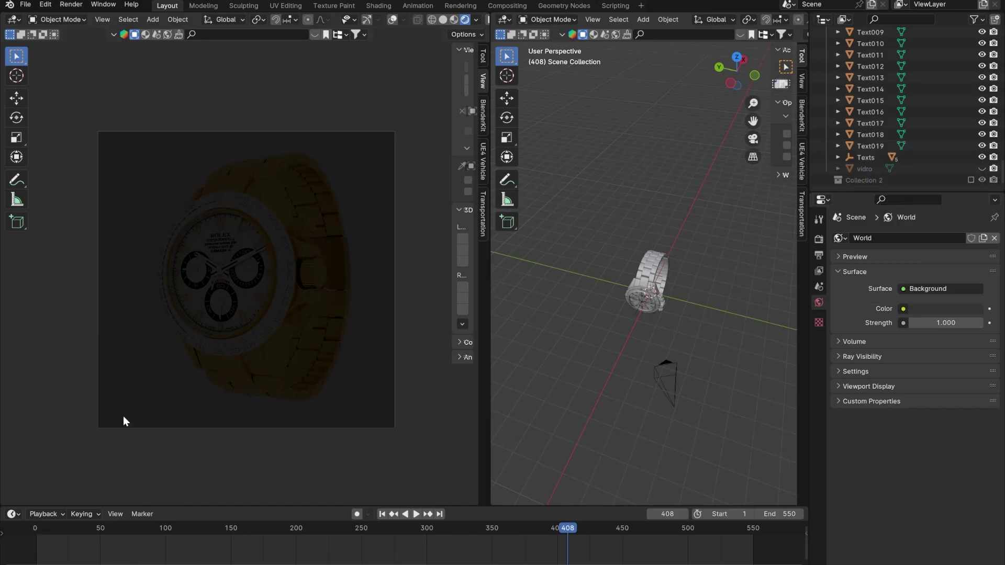
left_click(938, 308)
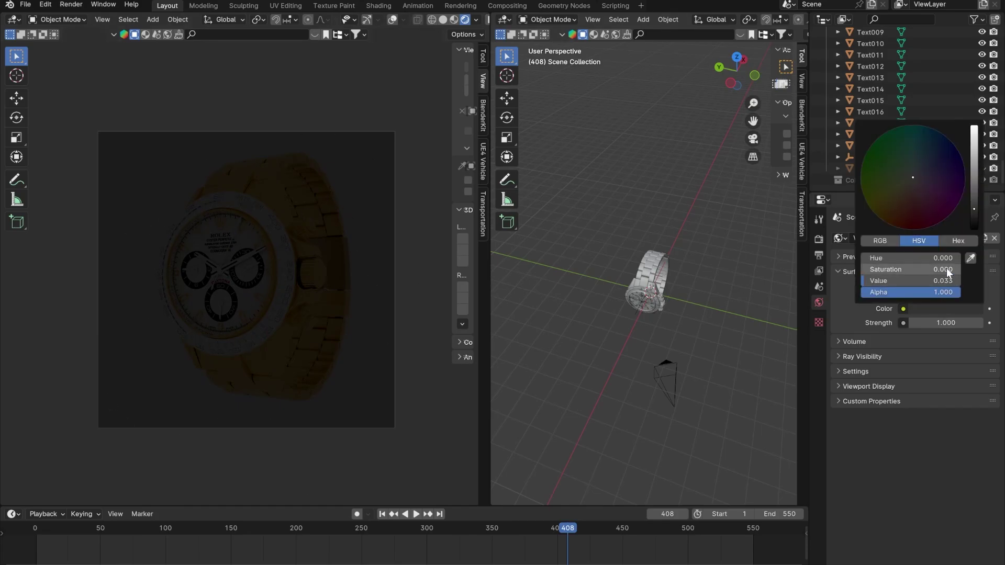
left_click_drag(937, 280, 916, 280)
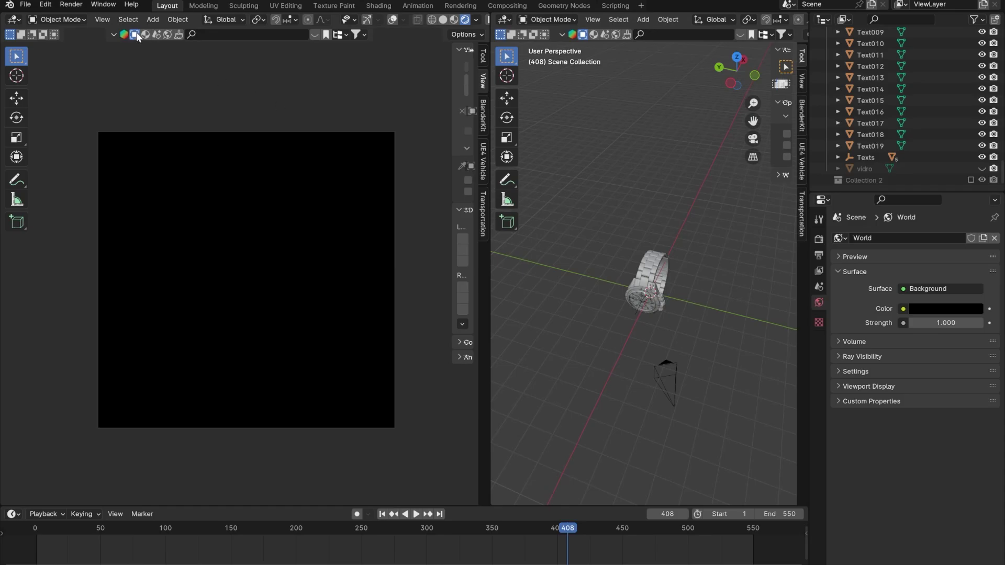
Add a new area light and shrink it to a tiny size
left_click(642, 20)
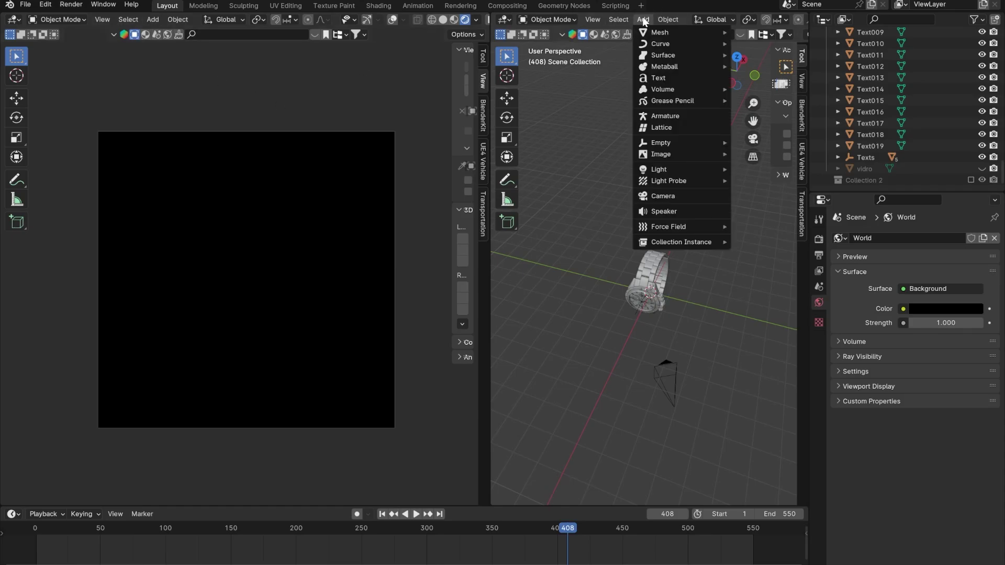
mouse_move(667, 169)
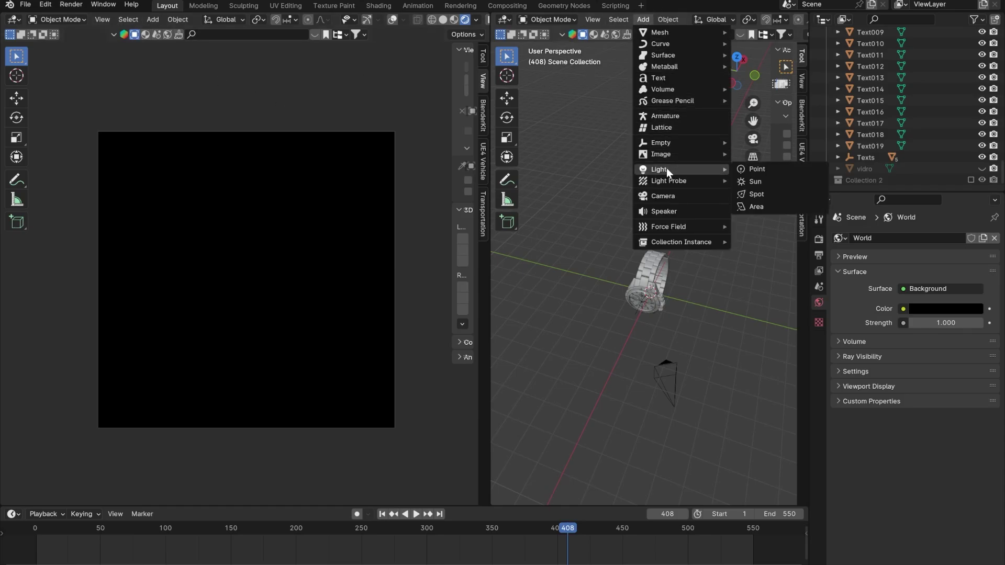
left_click(759, 205)
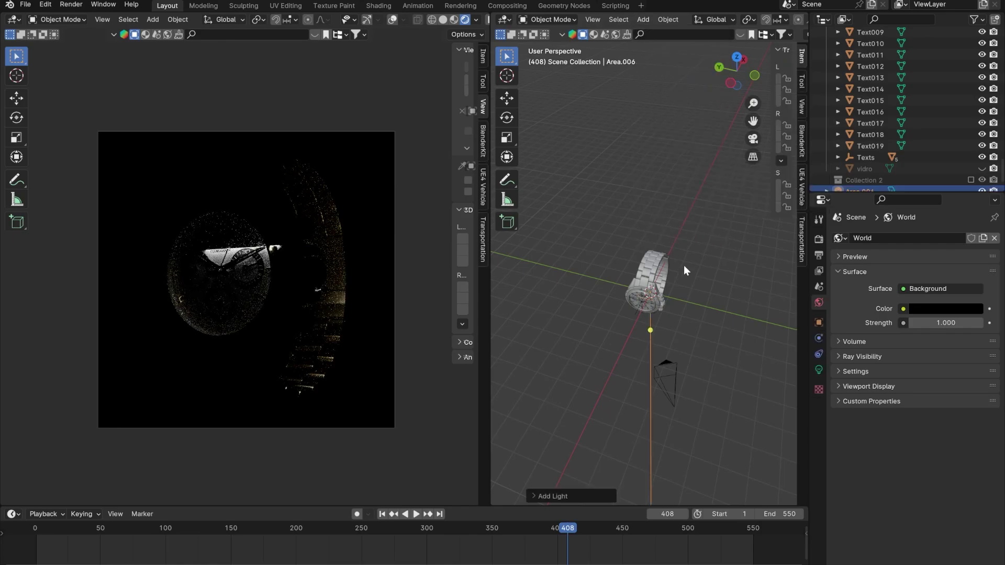
scroll(684, 265, "up", 3)
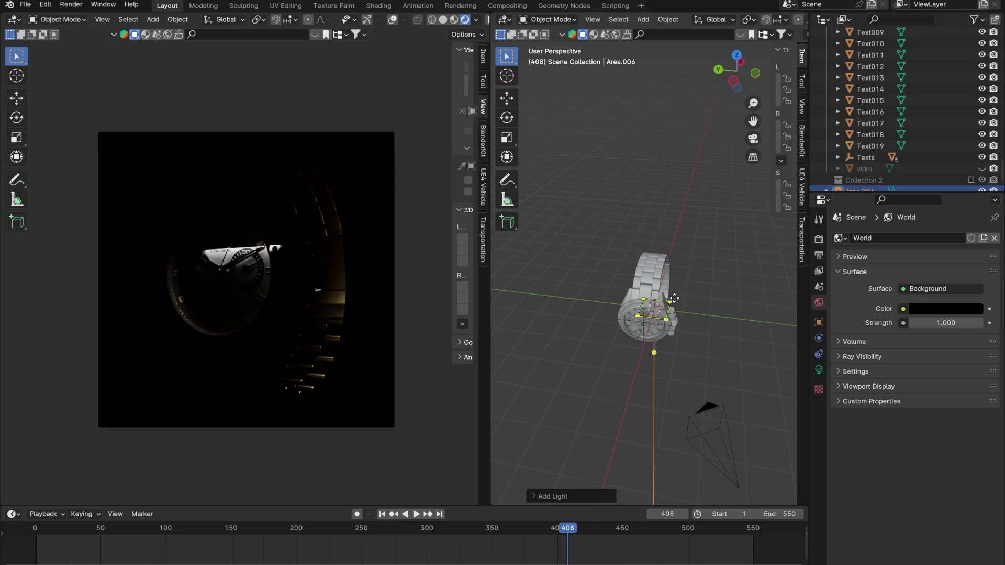
left_click_drag(674, 298, 672, 335)
scroll(688, 341, "up", 2)
Move the light straight up along Z above the watch, then view from the top
key("g")
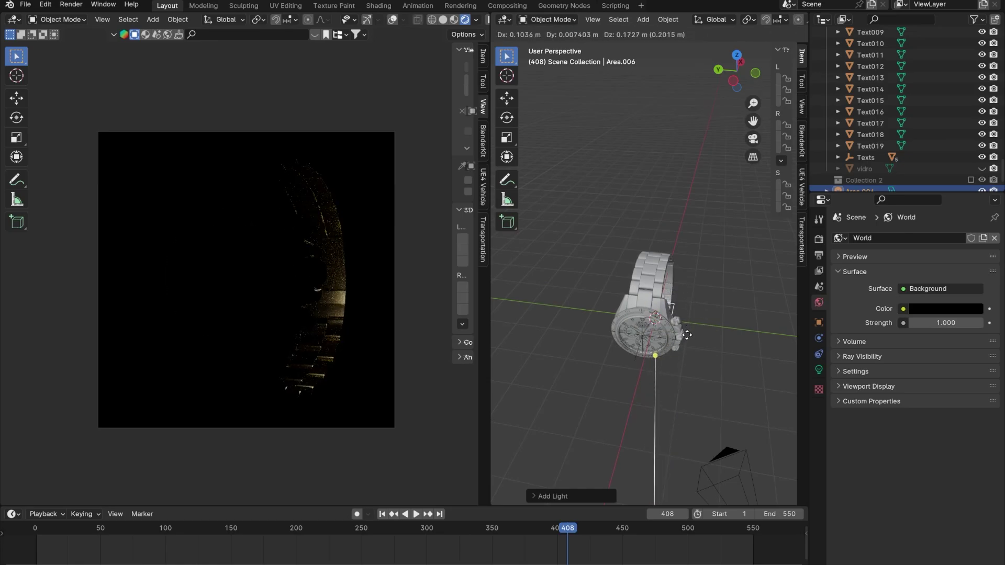
key("z")
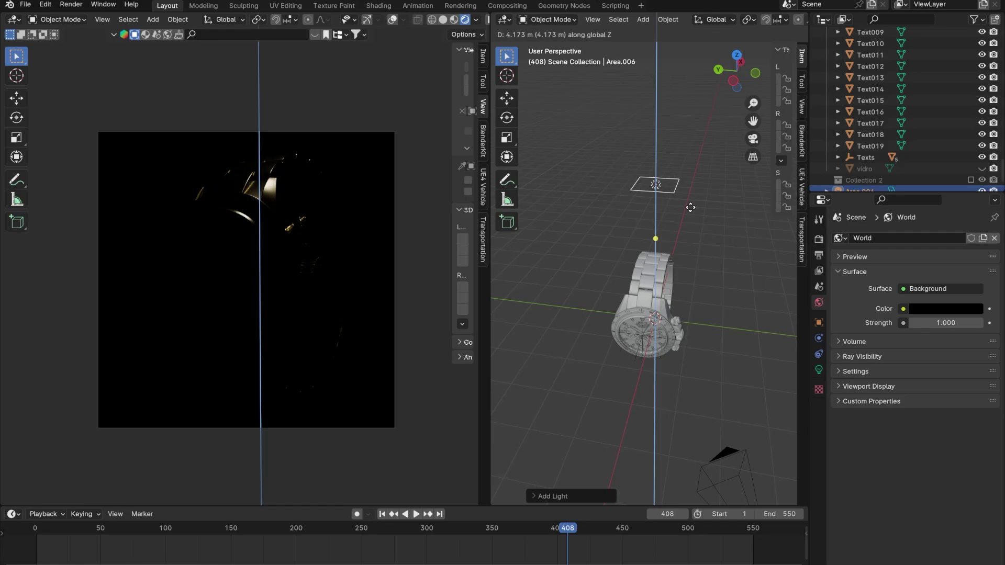
left_click(690, 207)
middle_click_drag(690, 207, 673, 286)
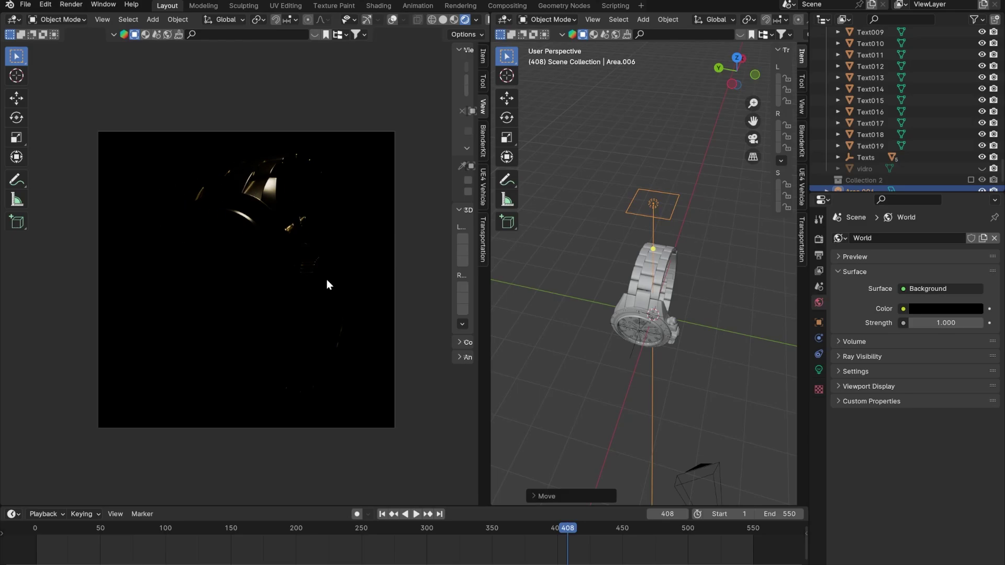
middle_click_drag(572, 298, 595, 294)
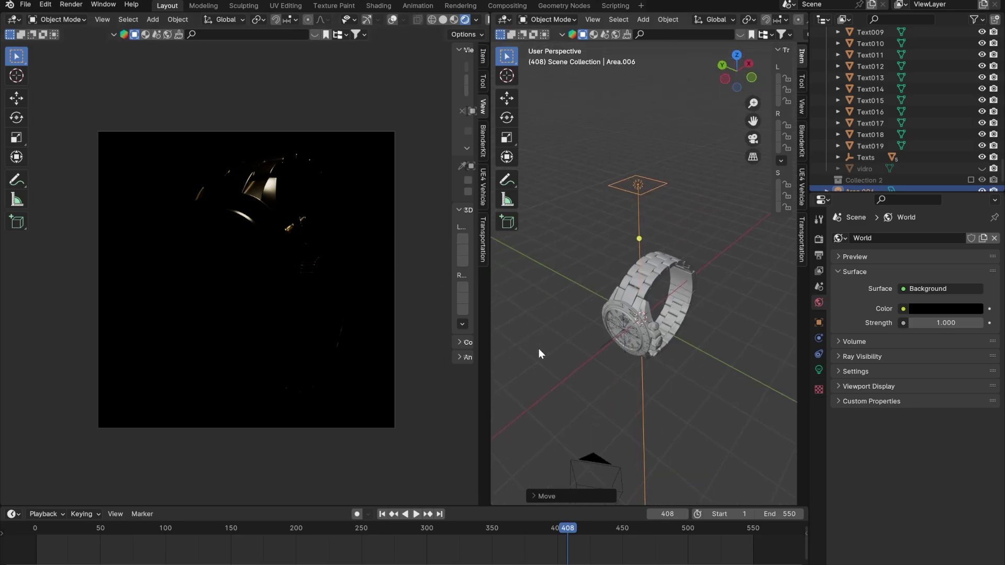
middle_click_drag(538, 349, 659, 321, "alt")
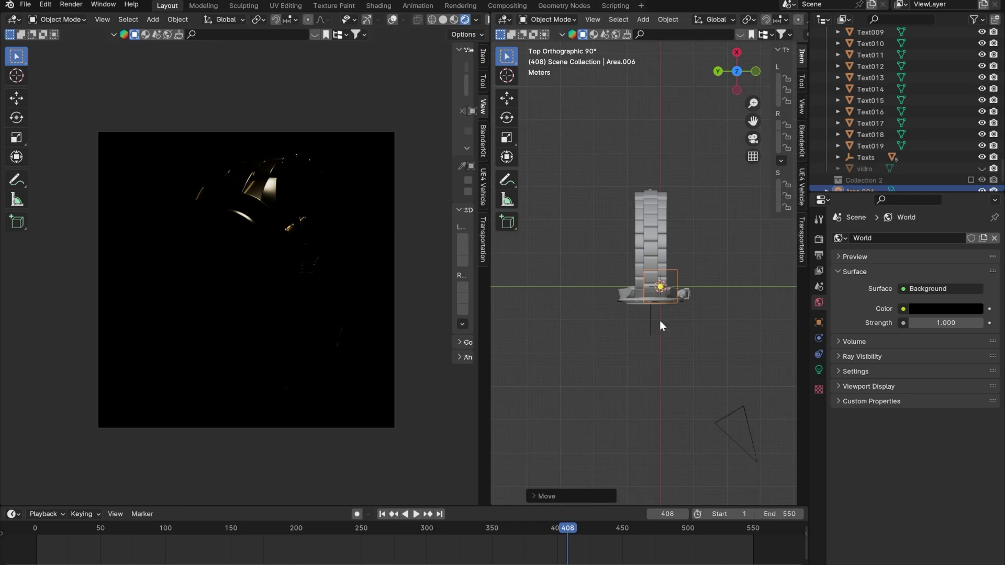
Scale up the overhead area light and shift it left over the bracelet
key("s")
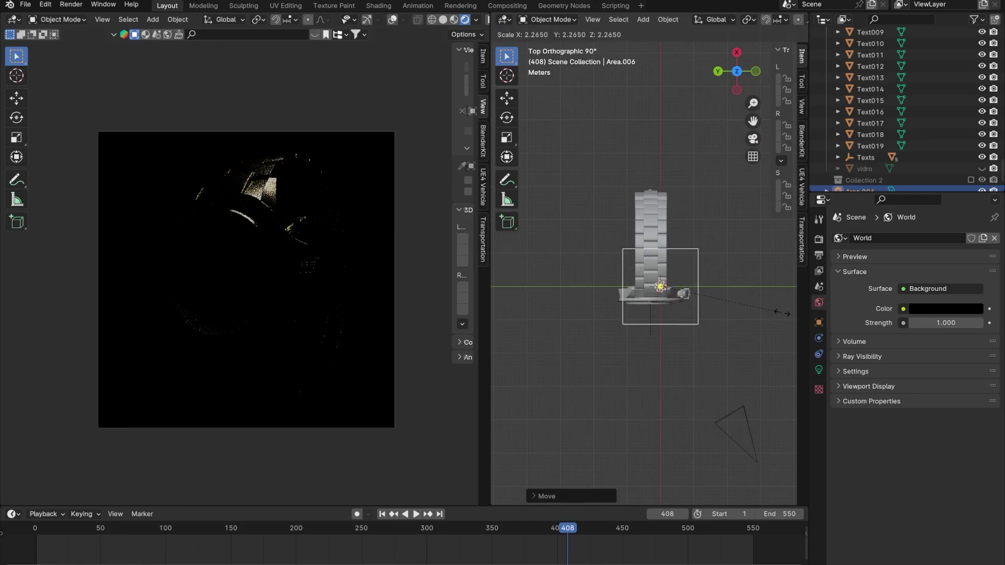
left_click(786, 310)
key("g")
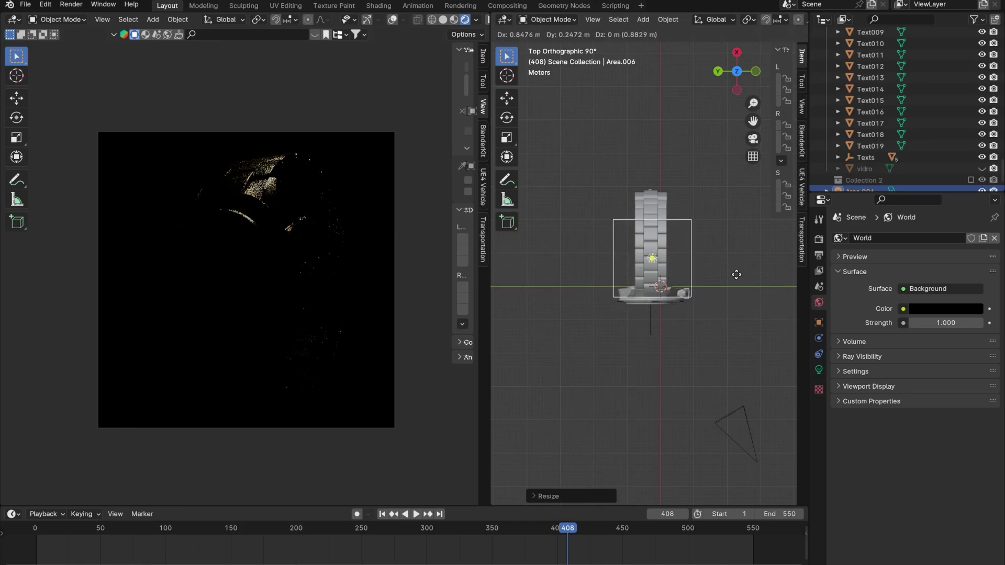
left_click(736, 276)
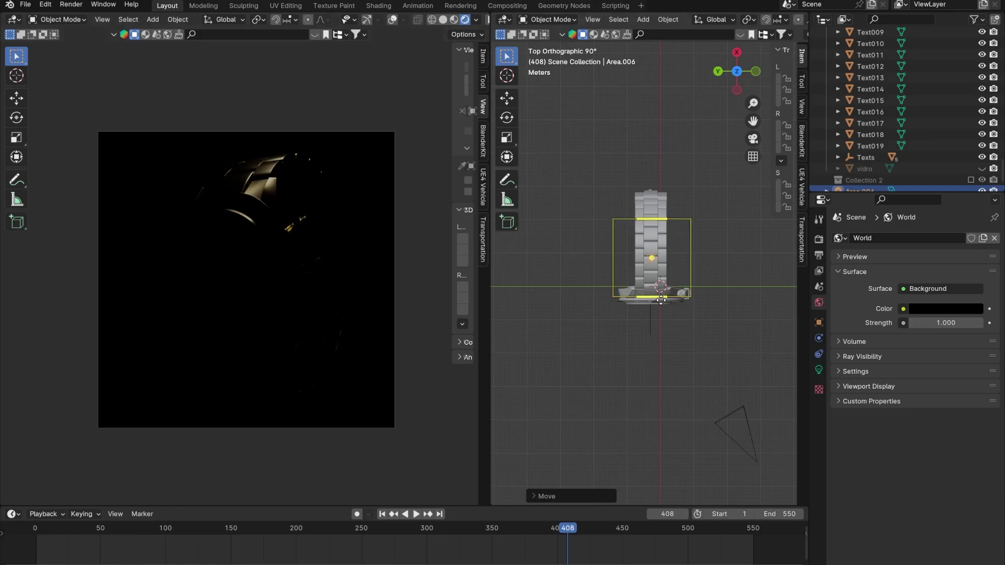
key("g")
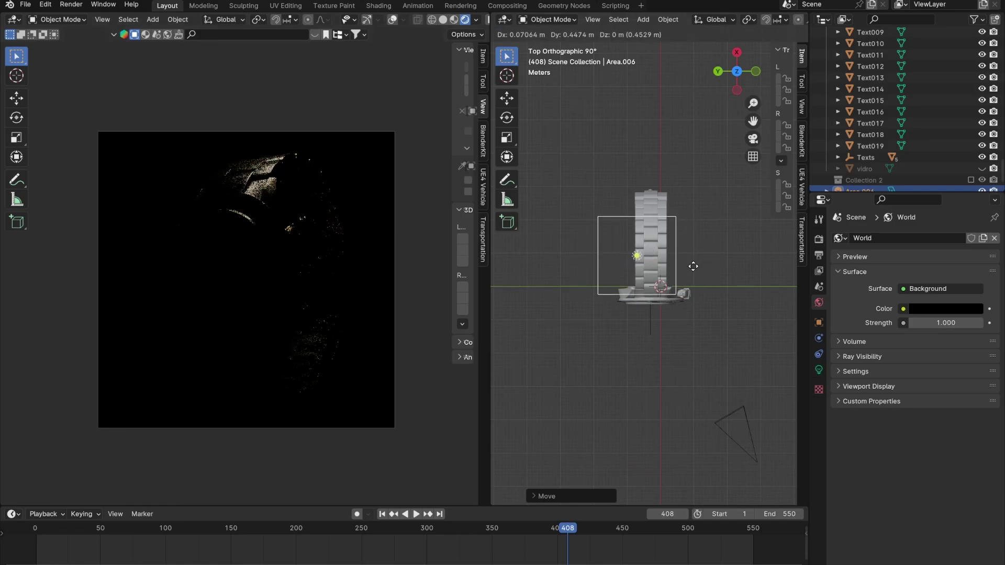
left_click(696, 270)
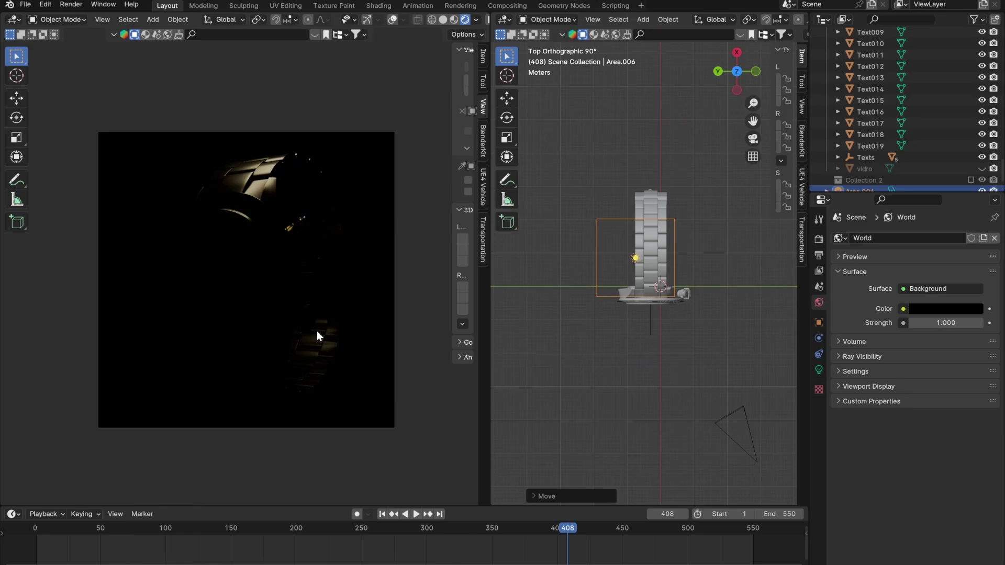
middle_click_drag(625, 313, 571, 198)
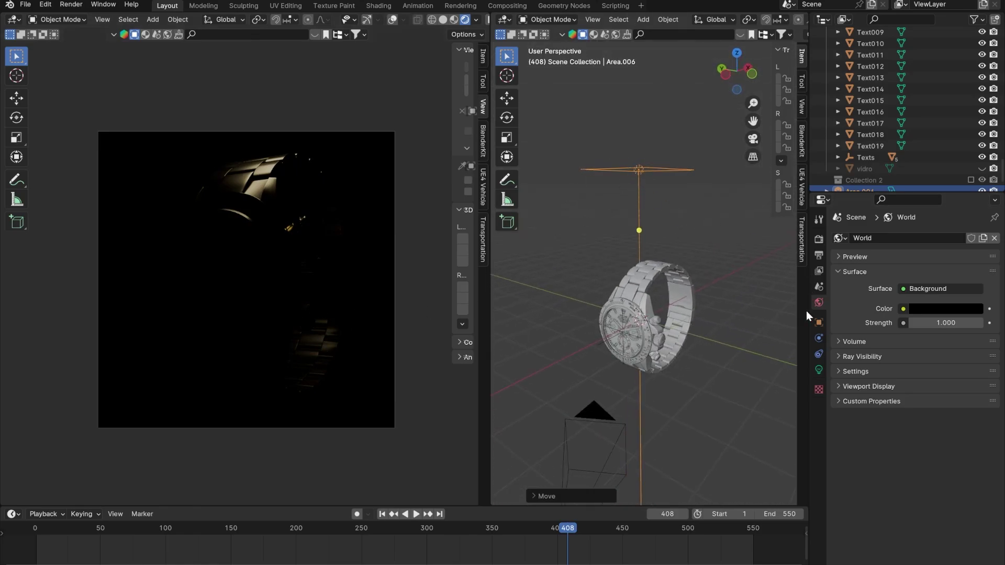
Set the light's power to 100 W, then 80 W, and switch to Front view
left_click(818, 370)
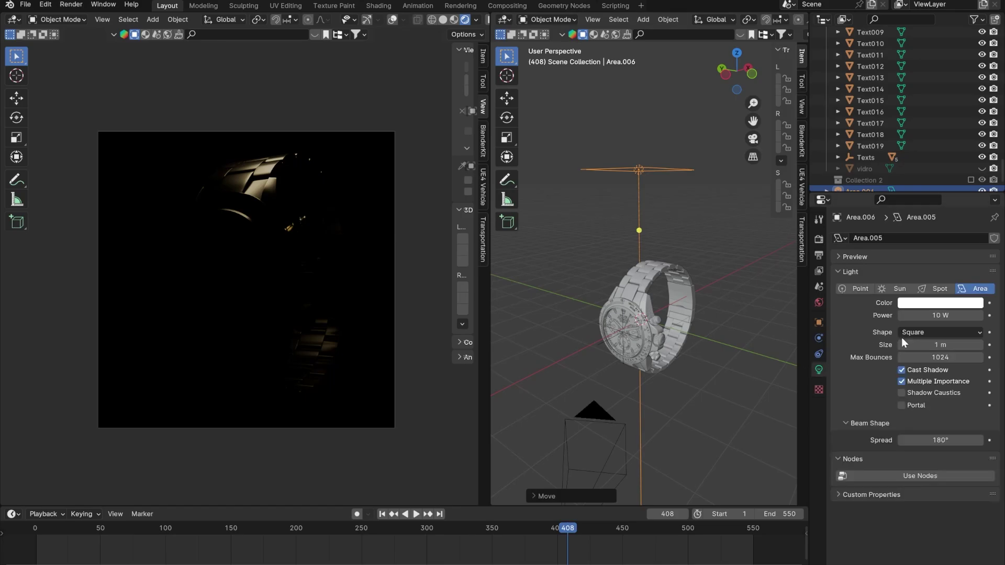
left_click(942, 315)
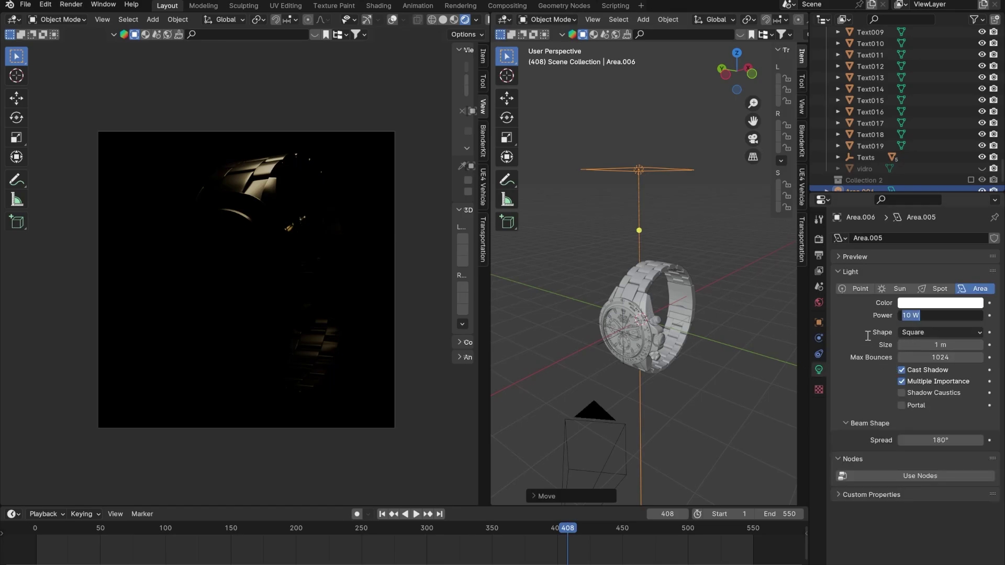
type("100")
key("Return")
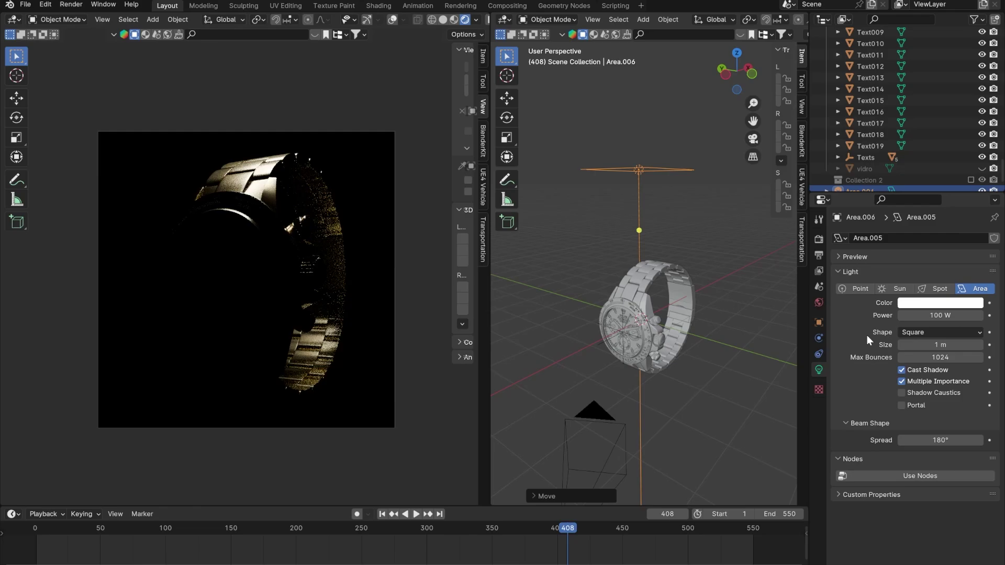
left_click(948, 316)
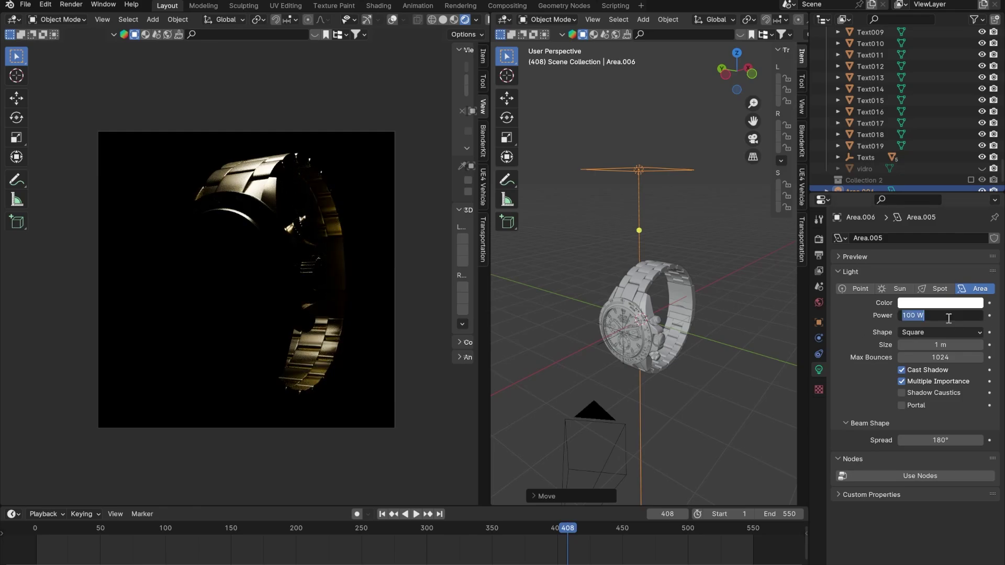
type("80")
key("Return")
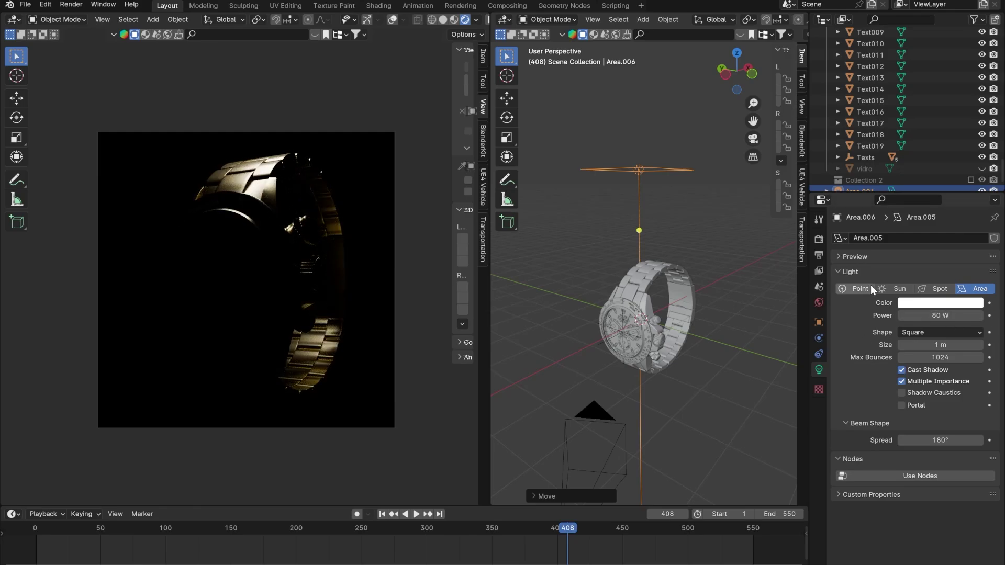
middle_click_drag(780, 282, 625, 216)
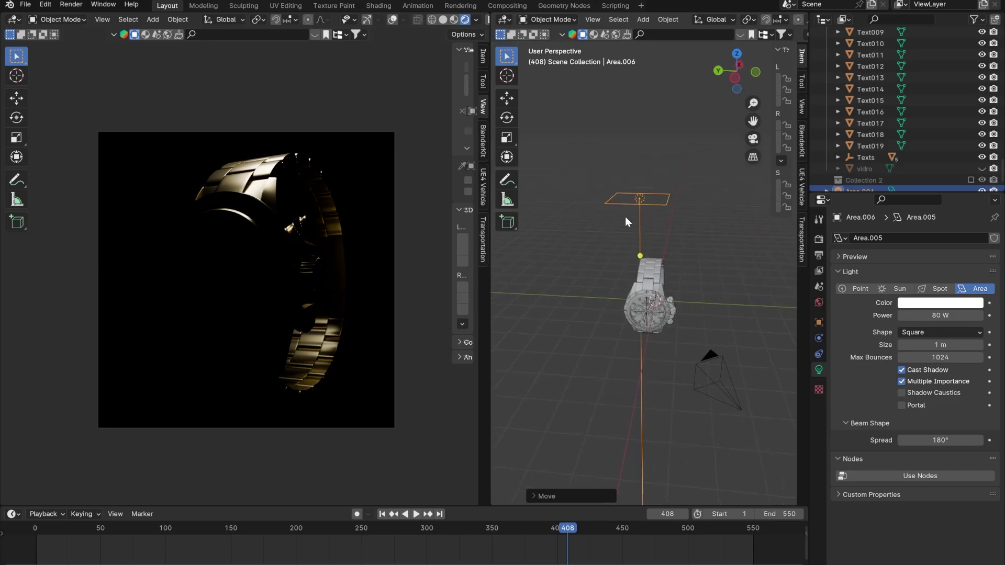
middle_click_drag(652, 208, 678, 231)
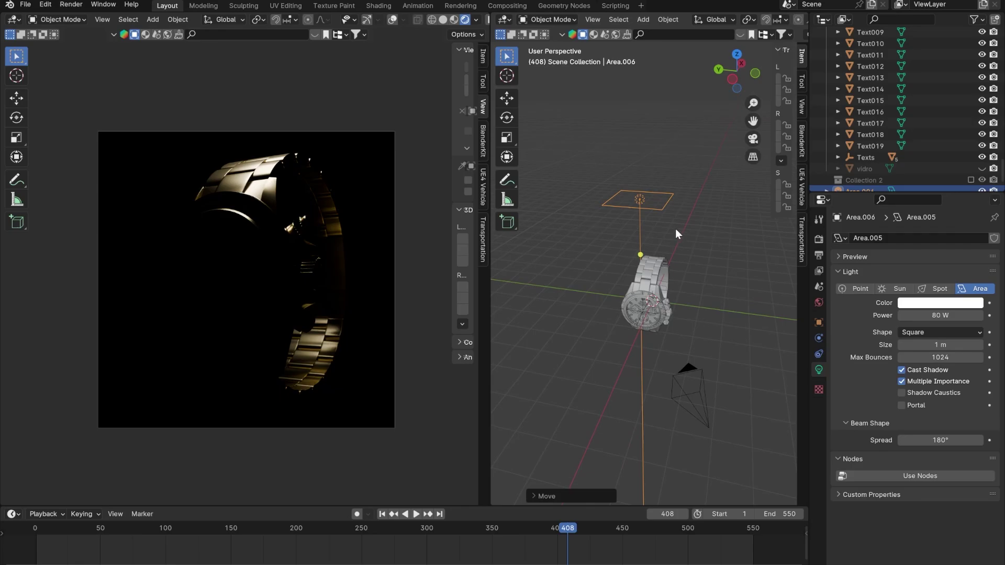
key("KP_1")
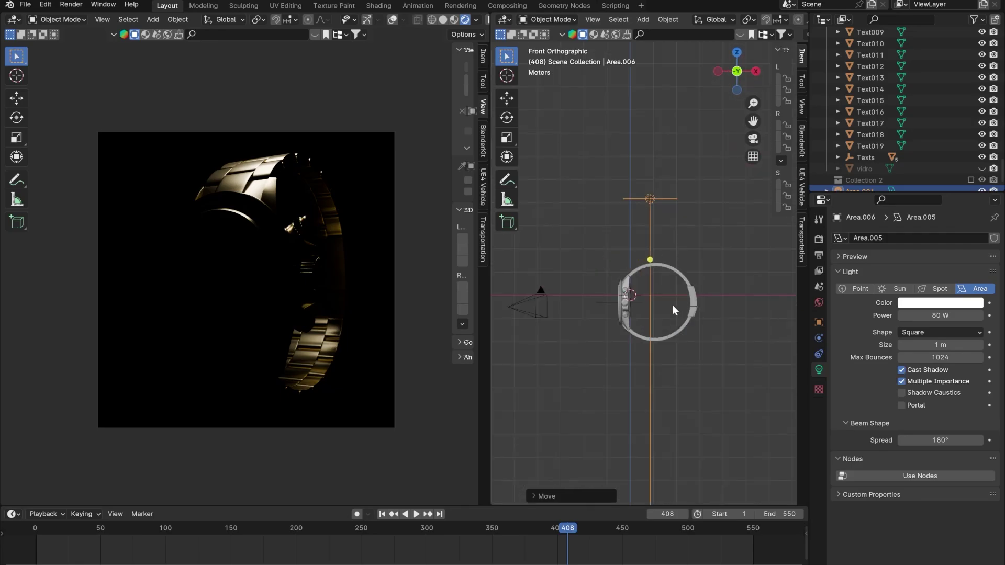
scroll(664, 306, "down", 1)
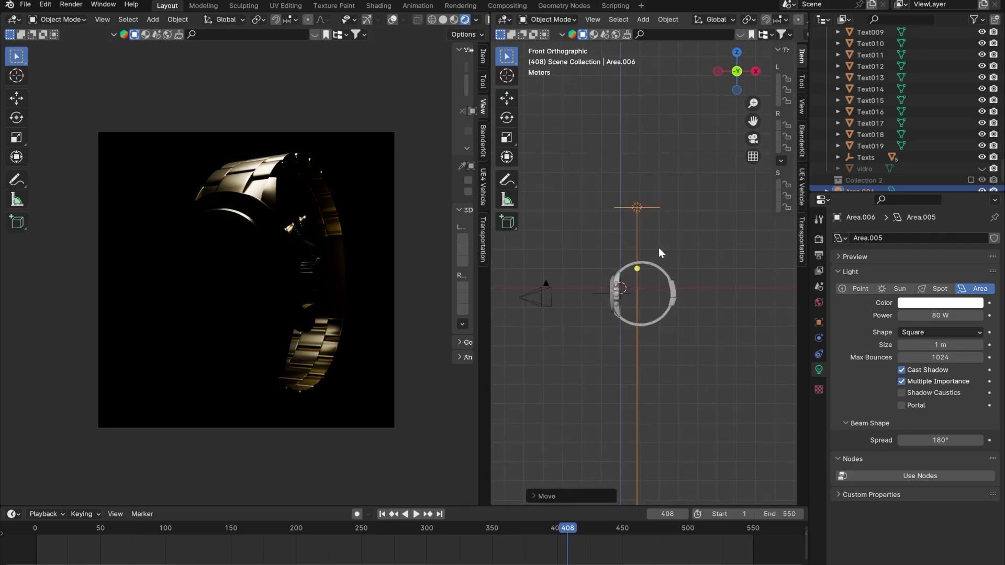
Duplicate the overhead light with Shift+D and move the copy down below the watch
key("shift+d")
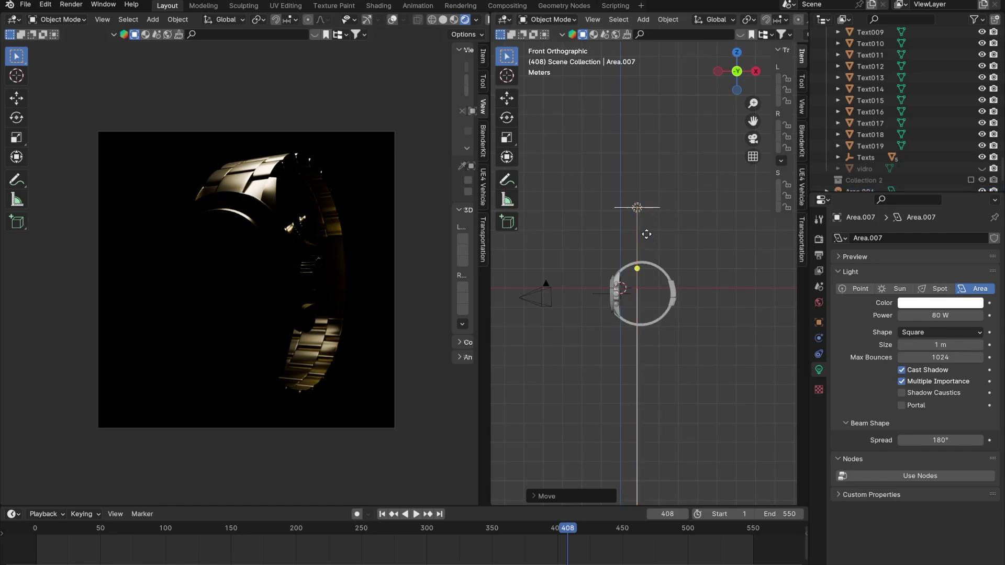
key("z")
left_click(650, 397)
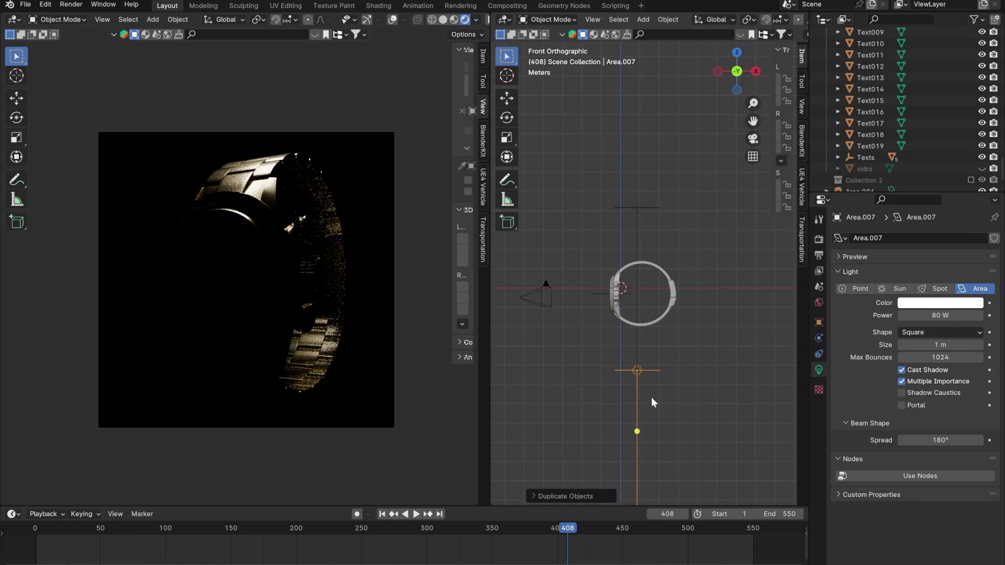
middle_click_drag(651, 296, 622, 341)
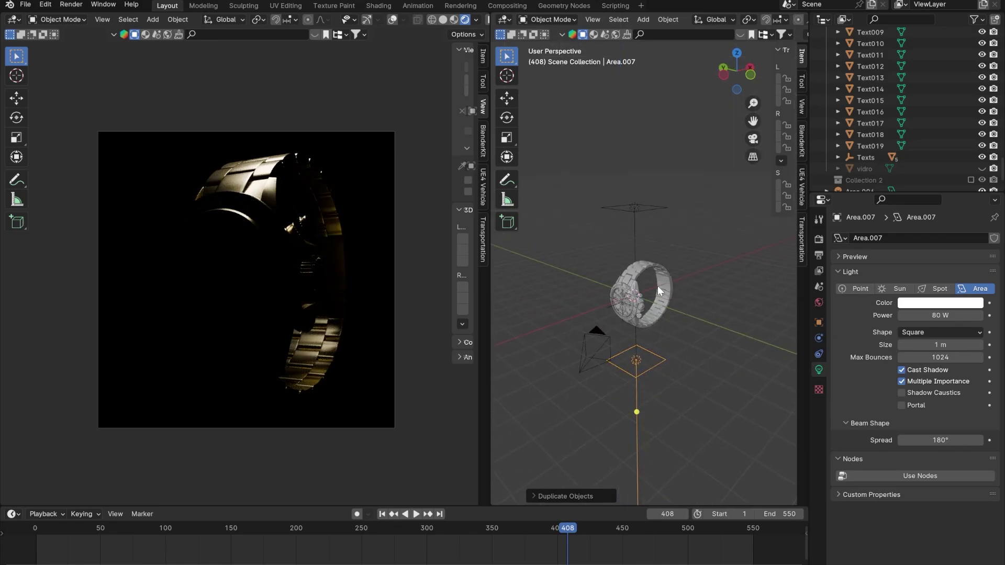
Rotate the lower light -180° around Y so it shines upward
key("r")
key("y")
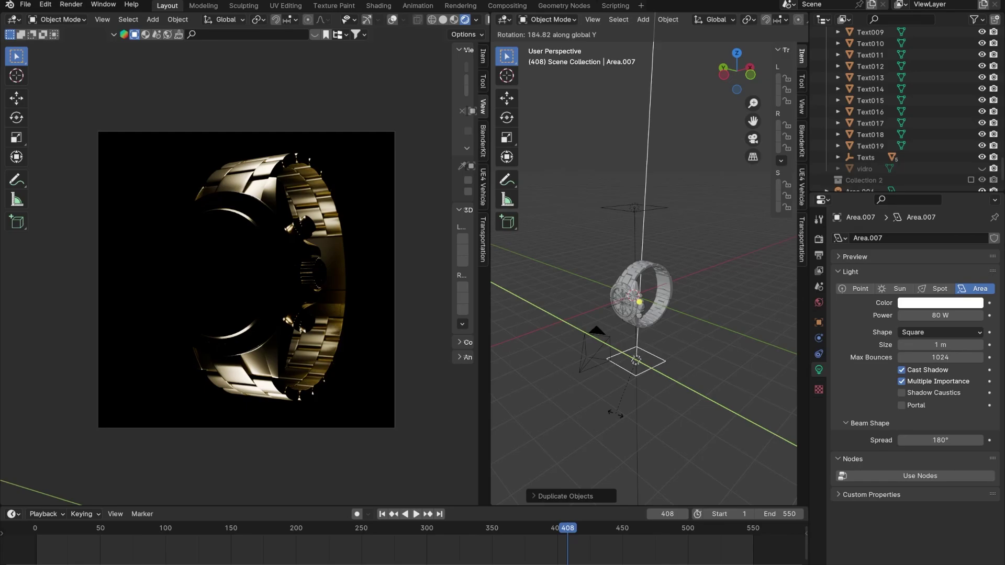
type("-180")
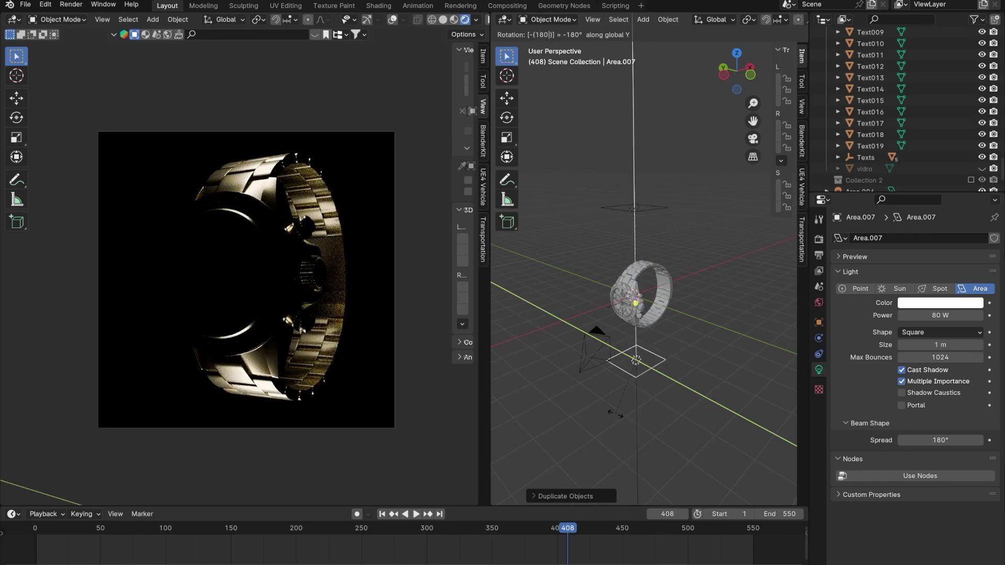
key("Return")
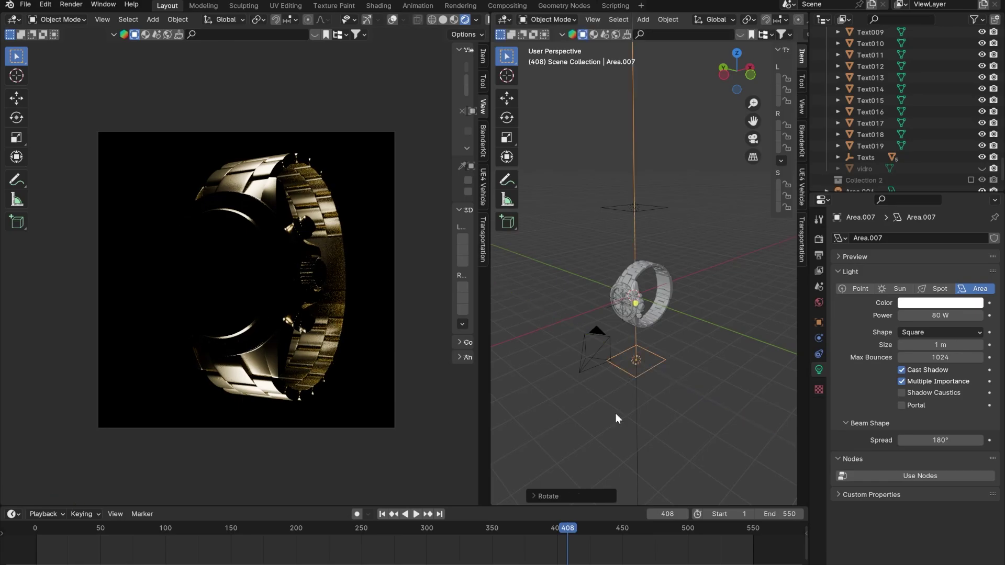
middle_click_drag(627, 359, 686, 358)
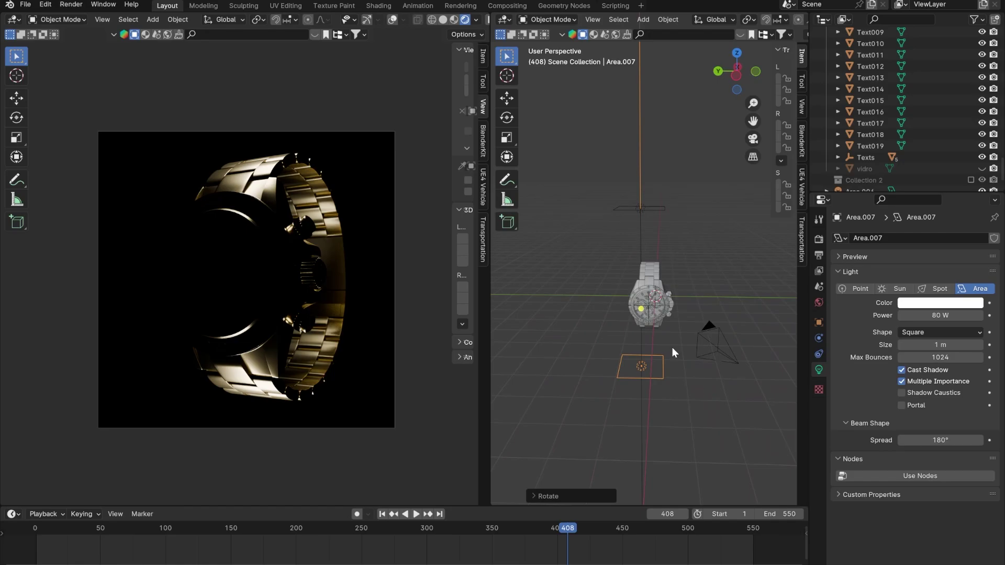
Slide Area.007 horizontally with Shift+Z so its height stays the same, then orbit to check it
key("g")
key("shift+z")
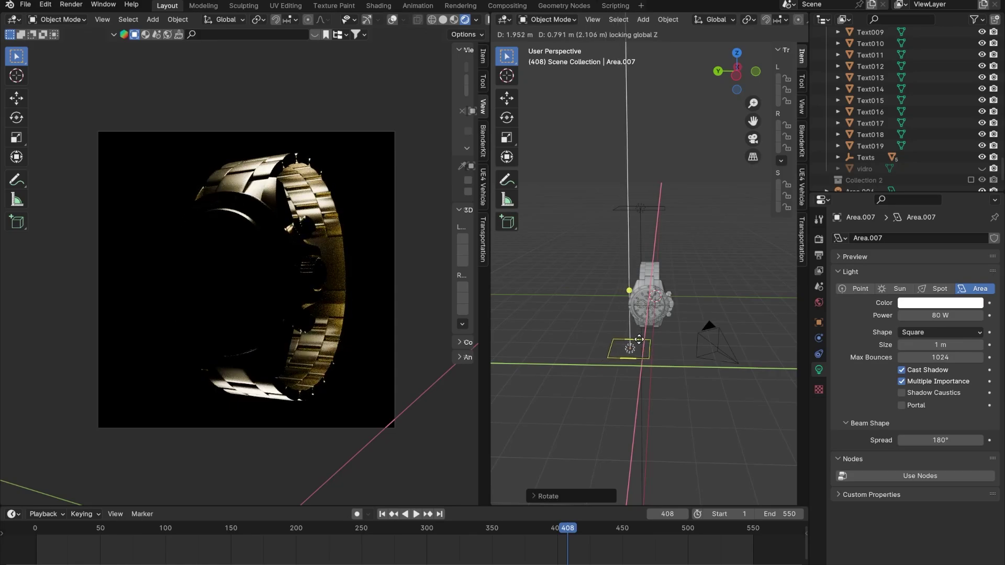
left_click(638, 341)
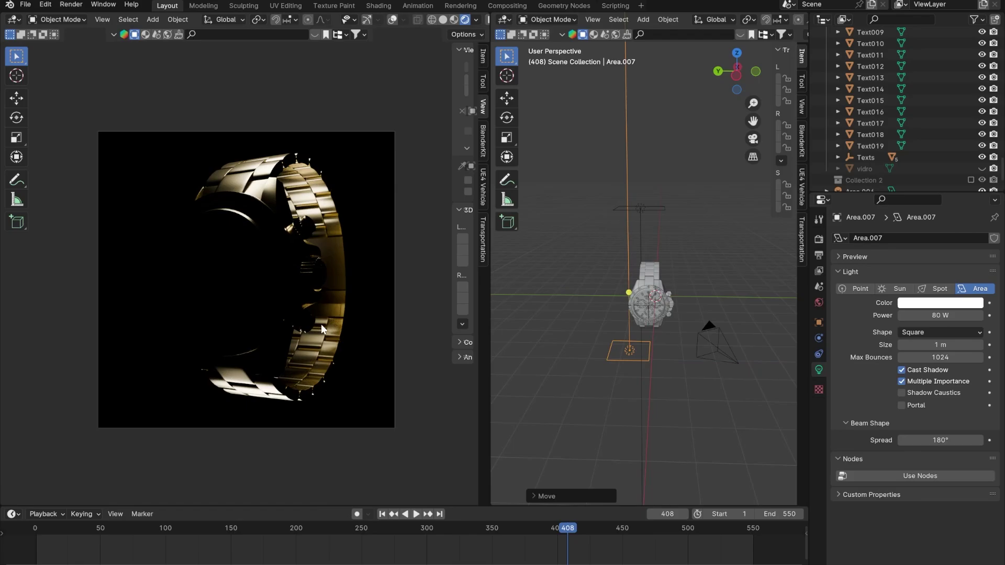
mouse_move(644, 293)
middle_mouse_down()
mouse_move(649, 360)
mouse_move(662, 343)
mouse_move(637, 304)
middle_mouse_up()
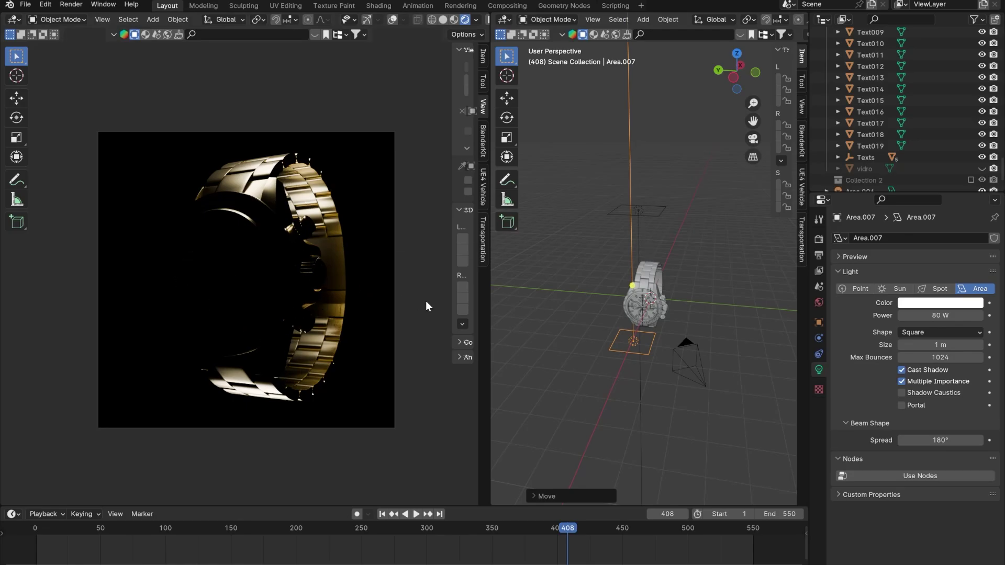
middle_click_drag(632, 284, 562, 273)
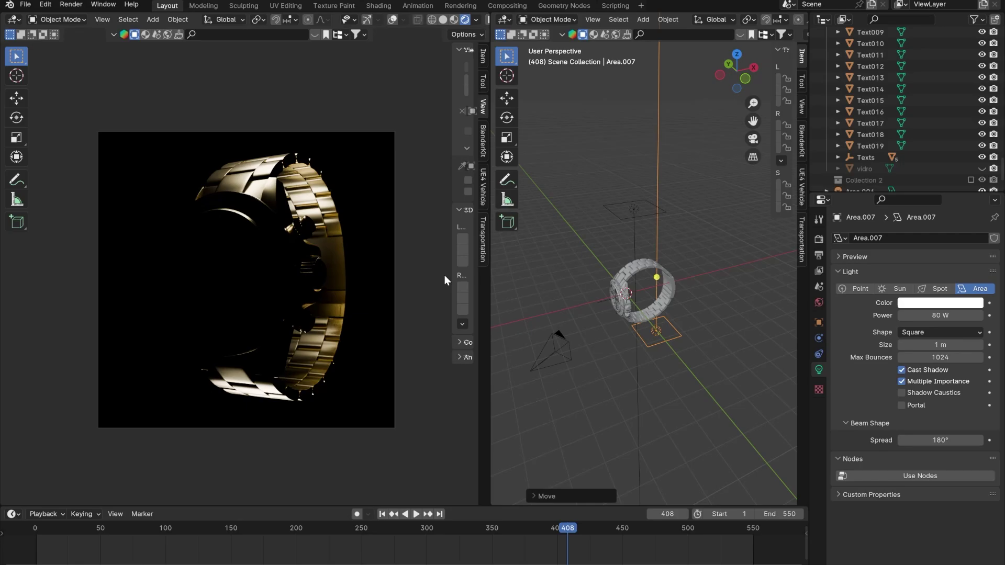
middle_click_drag(574, 304, 654, 305)
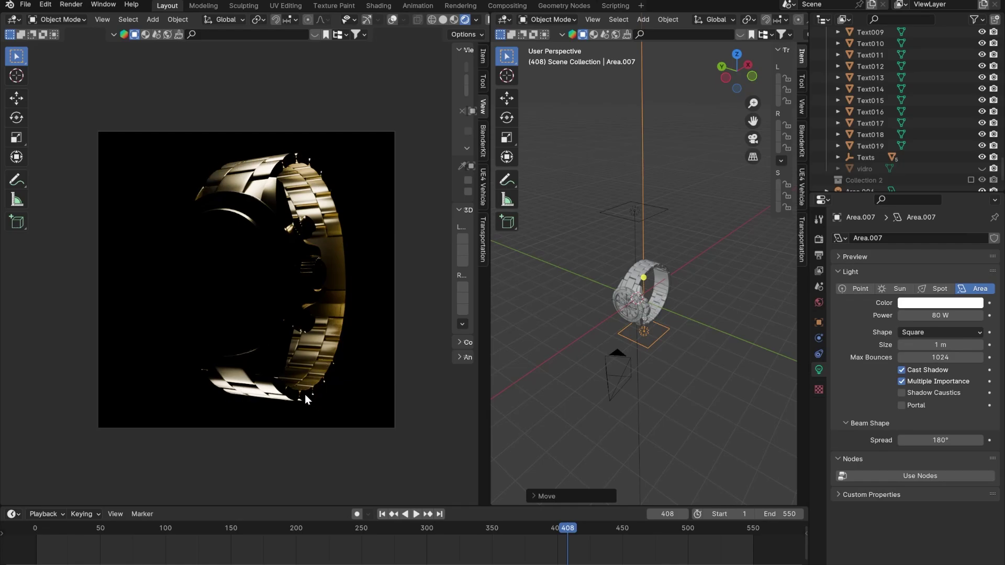
Zoom and pan the camera preview to centre the watch, then orbit the right 3D view
scroll(311, 350, "up", 4)
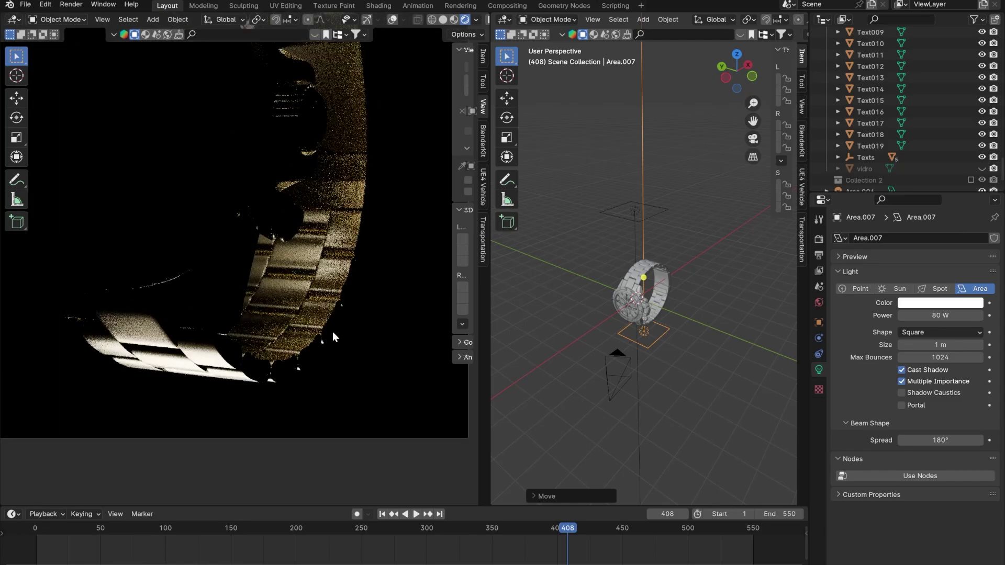
scroll(178, 336, "down", 2)
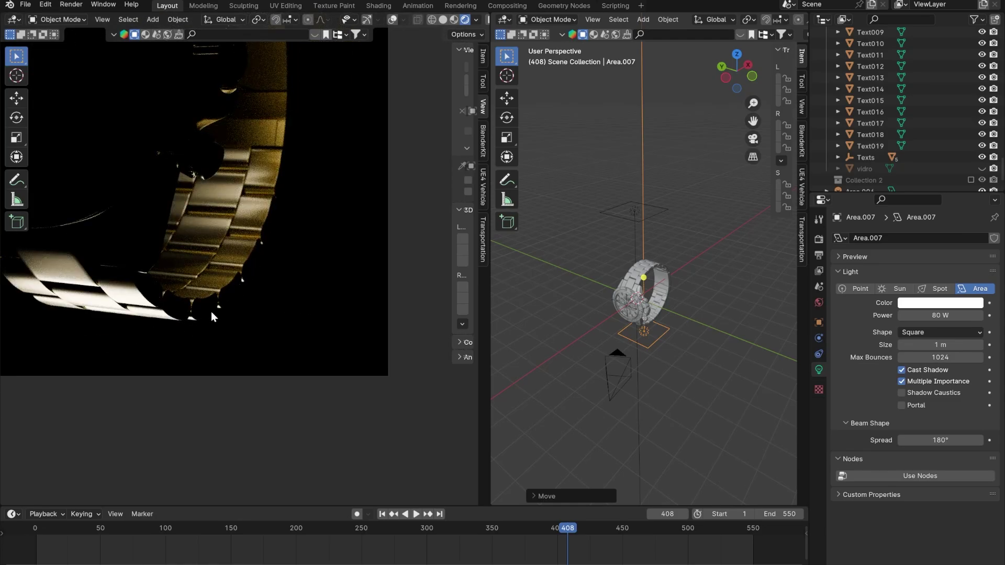
scroll(244, 310, "down", 3)
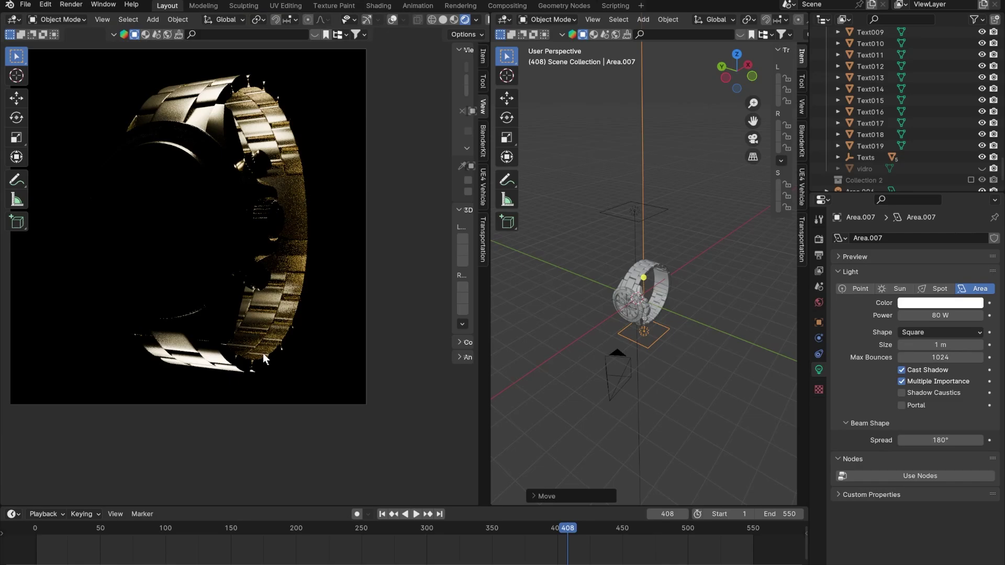
middle_click_drag(293, 319, 312, 331, "shift")
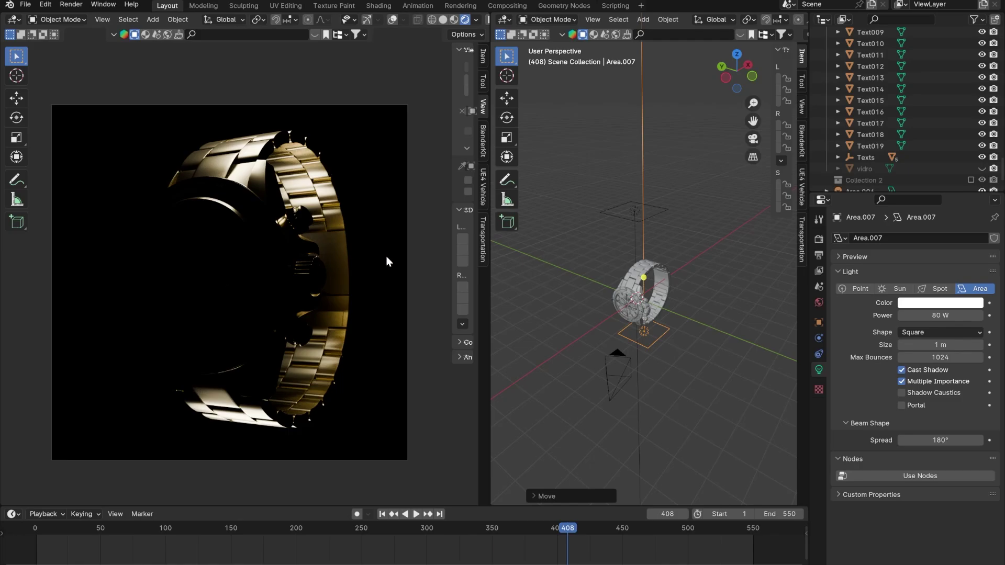
middle_click_drag(638, 309, 589, 320)
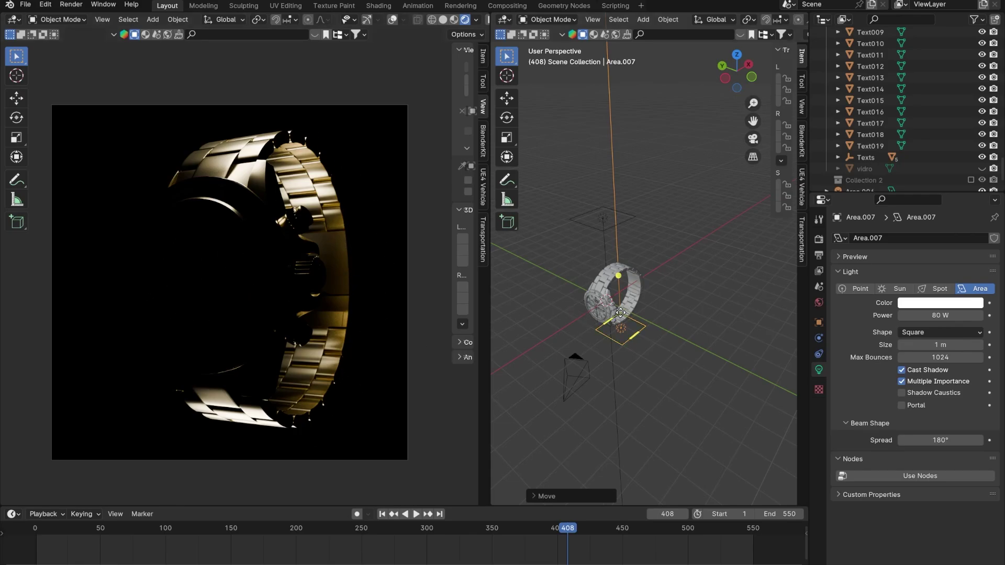
middle_click_drag(620, 317, 647, 318)
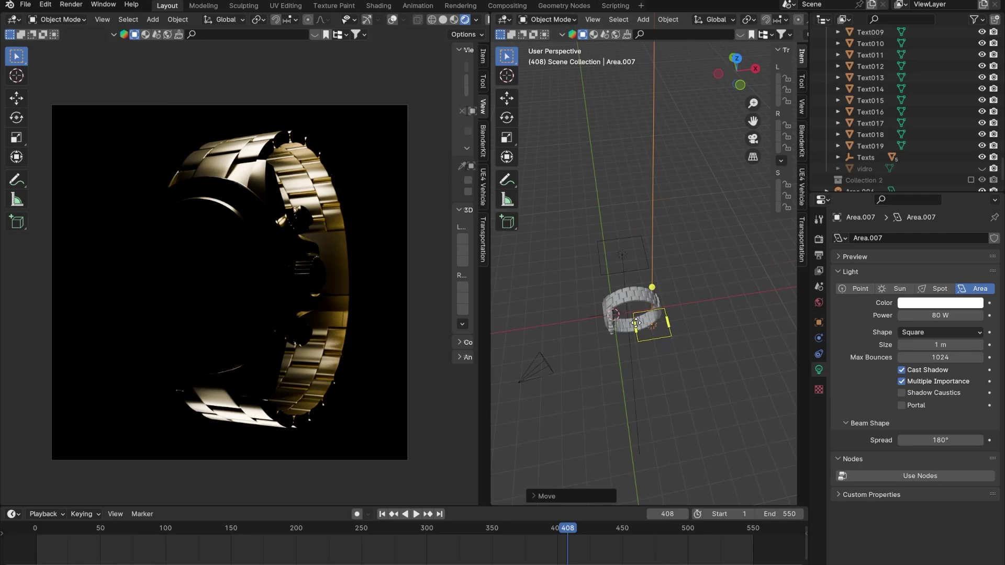
Duplicate the area light and slide the copy along X beside the watch
key("shift+d")
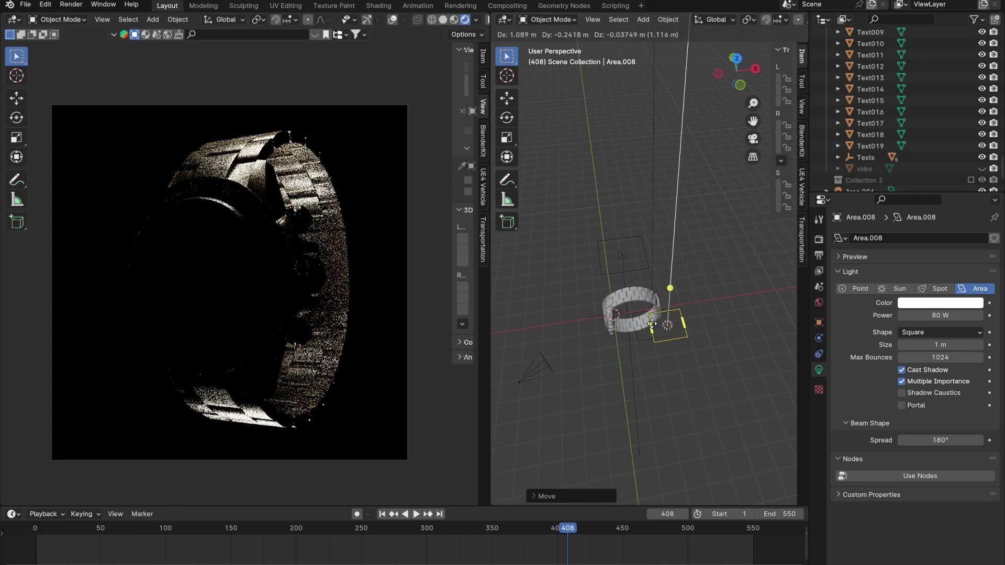
key("x")
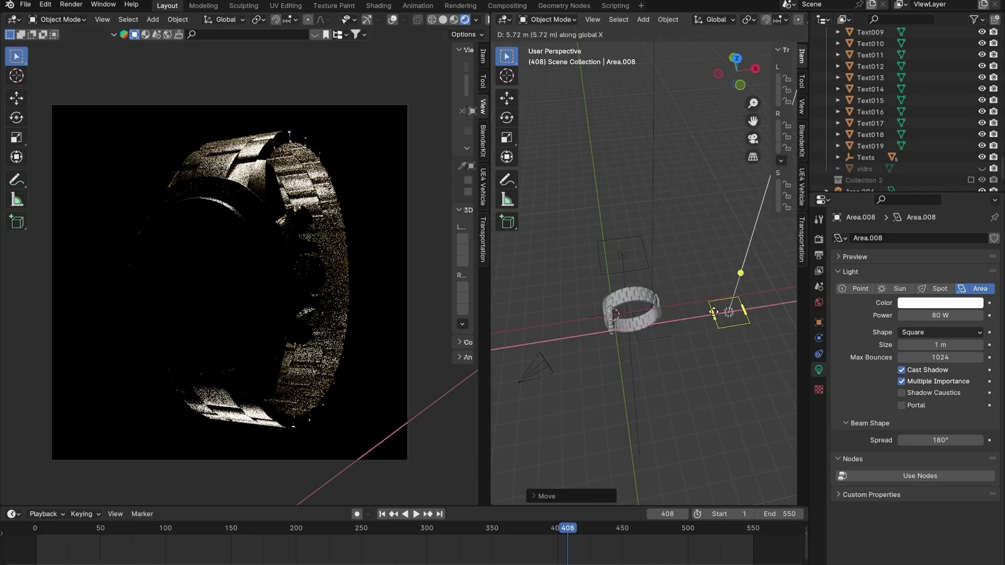
left_click(711, 313)
middle_click_drag(712, 313, 740, 310)
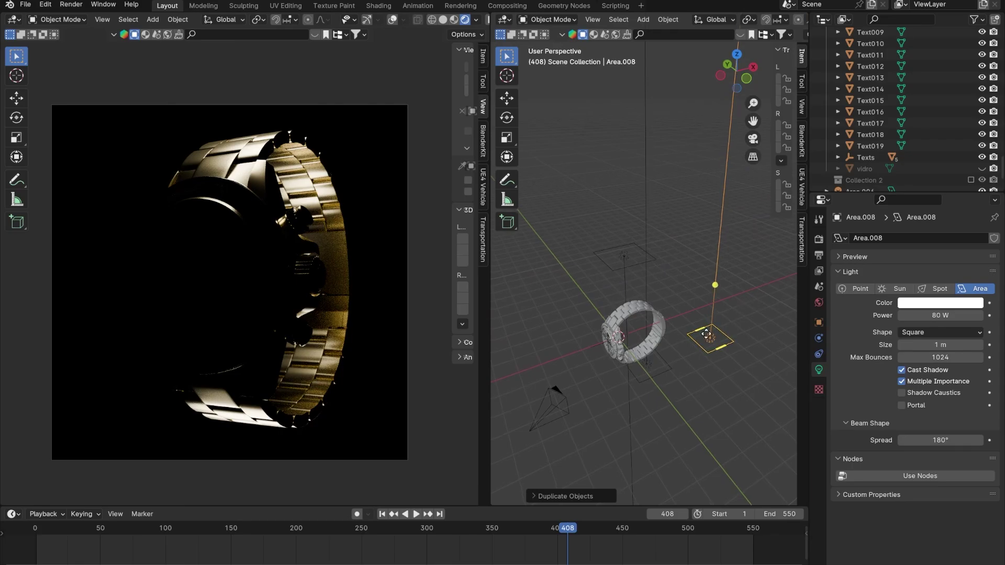
Rotate the new light about -82° on Y so it faces the watch
key("r")
key("y")
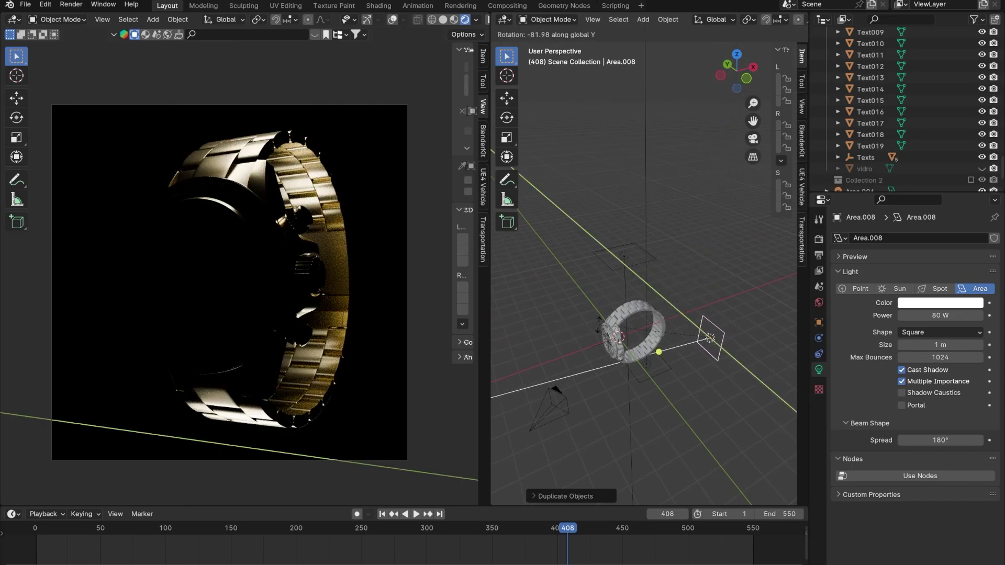
type("-80")
key("BackSpace")
key("BackSpace")
left_click(598, 324)
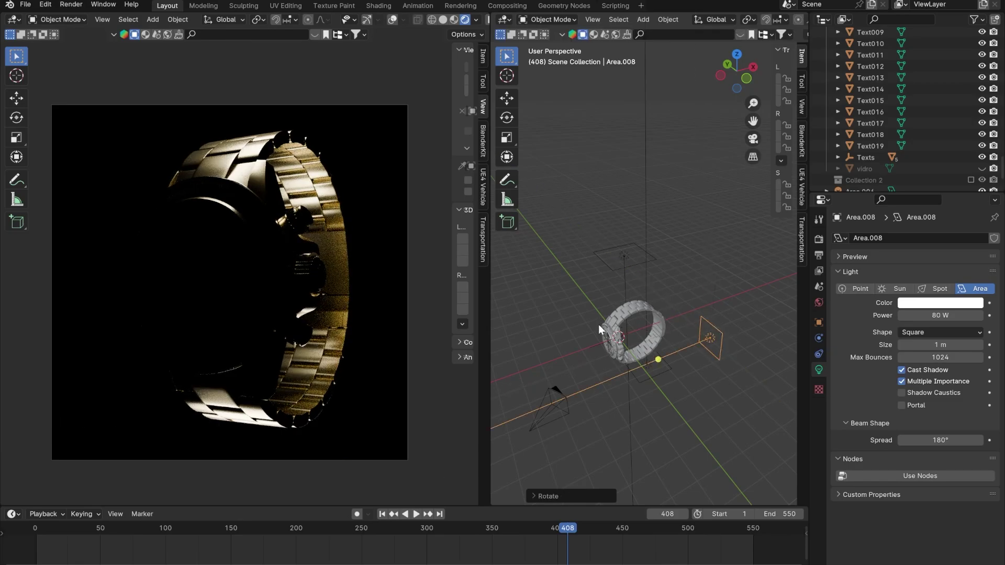
Raise the new light on Z and shift it out to the side in top view
key("g")
key("z")
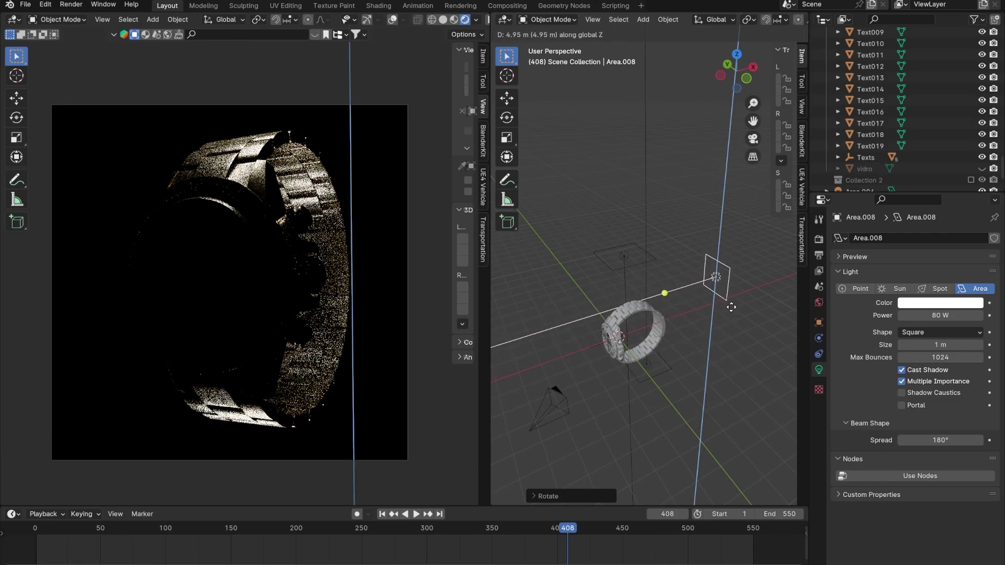
left_click(727, 329)
middle_click_drag(727, 329, 648, 337, "alt")
key("g")
left_click(712, 187)
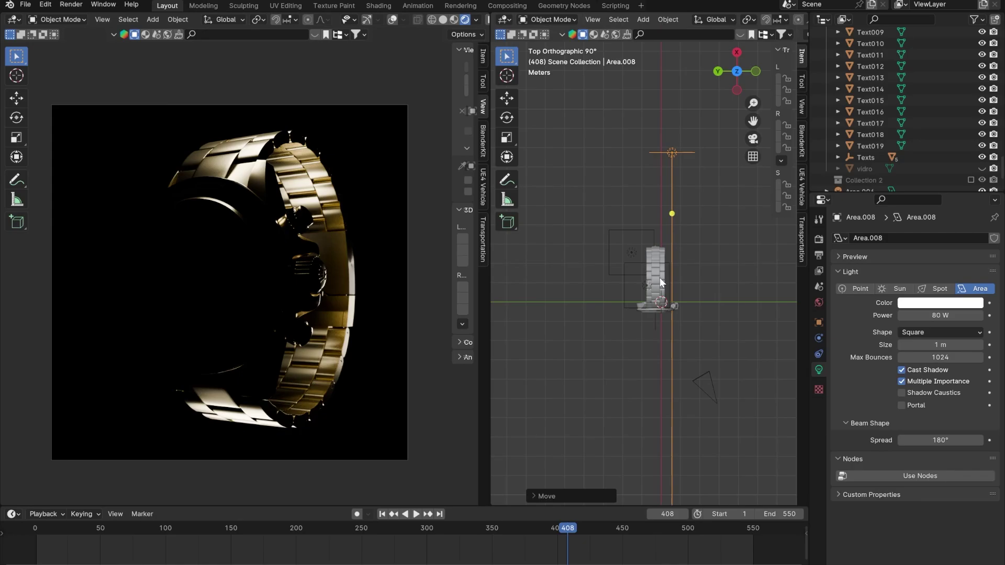
Scale Area.008 along Z for height, then narrow it along Y
middle_click_drag(659, 277, 726, 344)
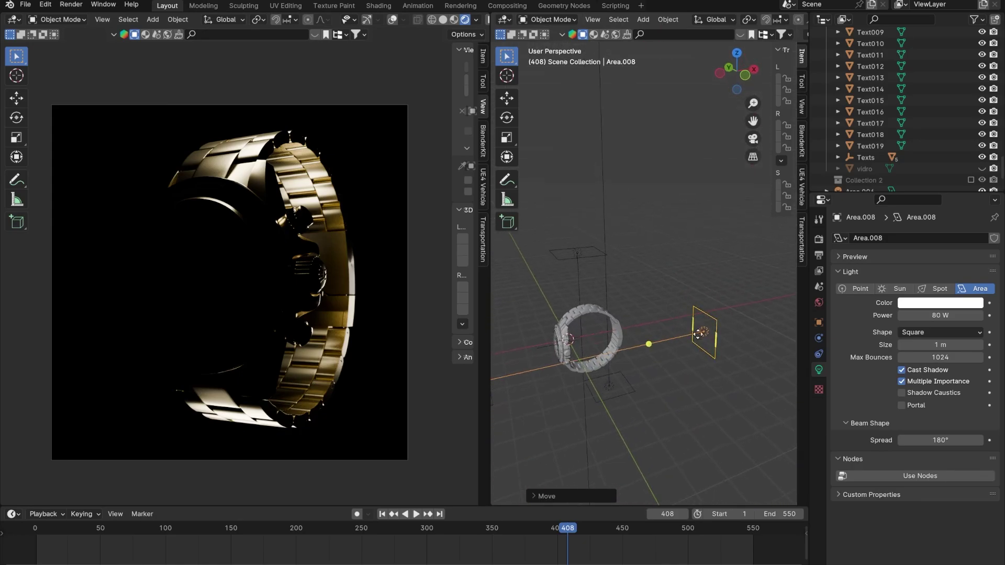
key("s")
key("z")
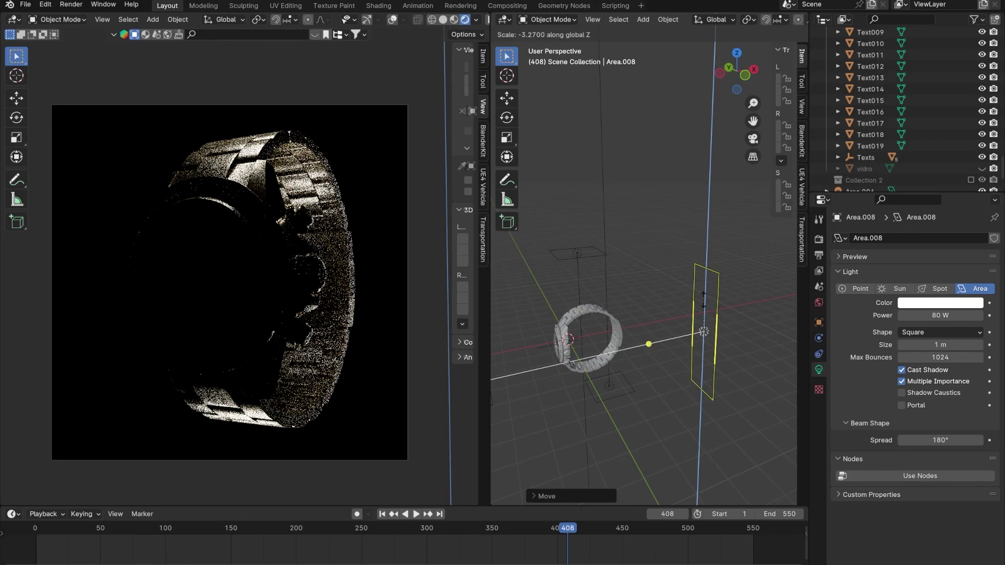
left_click(636, 319)
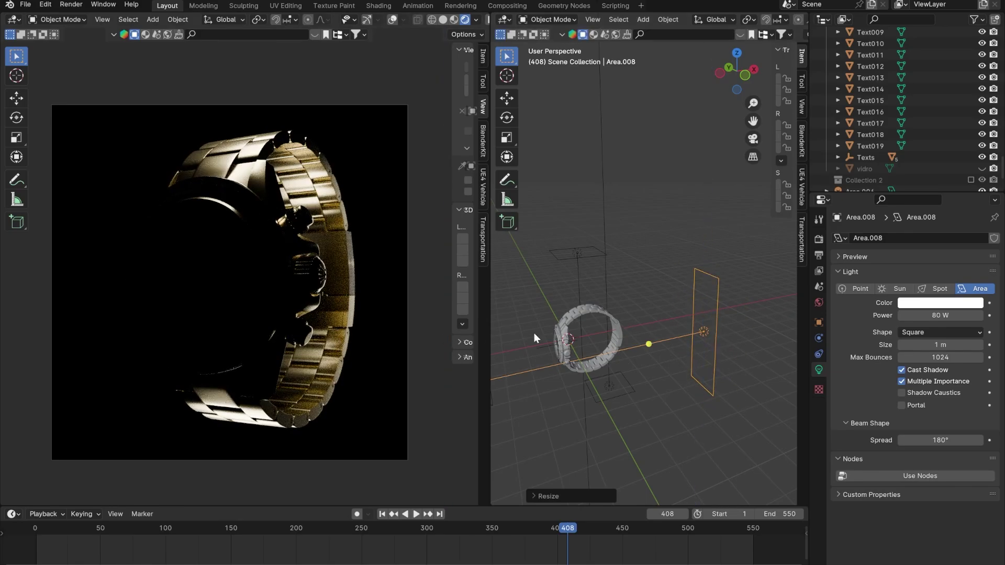
key("s")
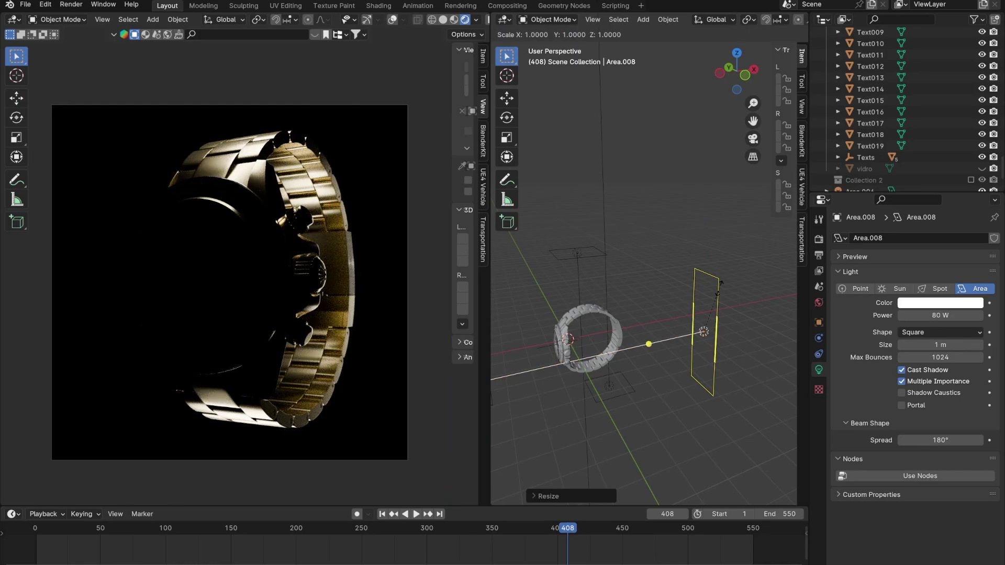
key("y")
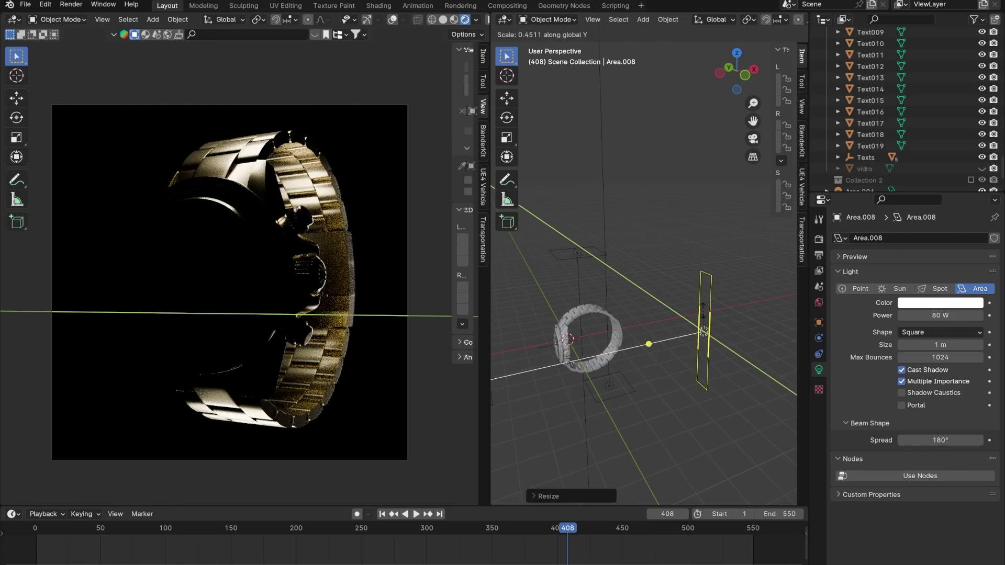
left_click(703, 312)
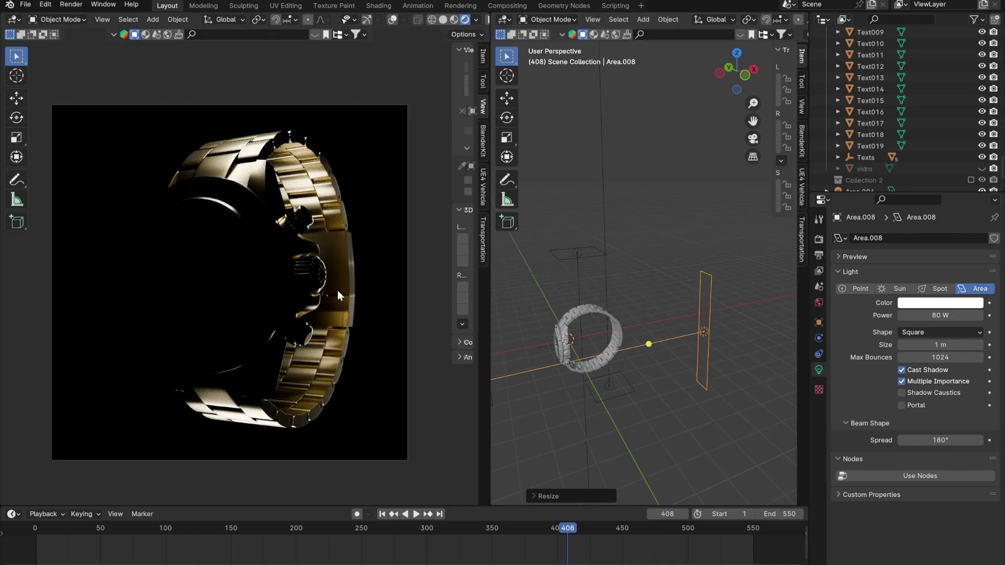
Move Area.008 in top view, then enlarge it evenly
middle_click_drag(579, 345, 642, 360)
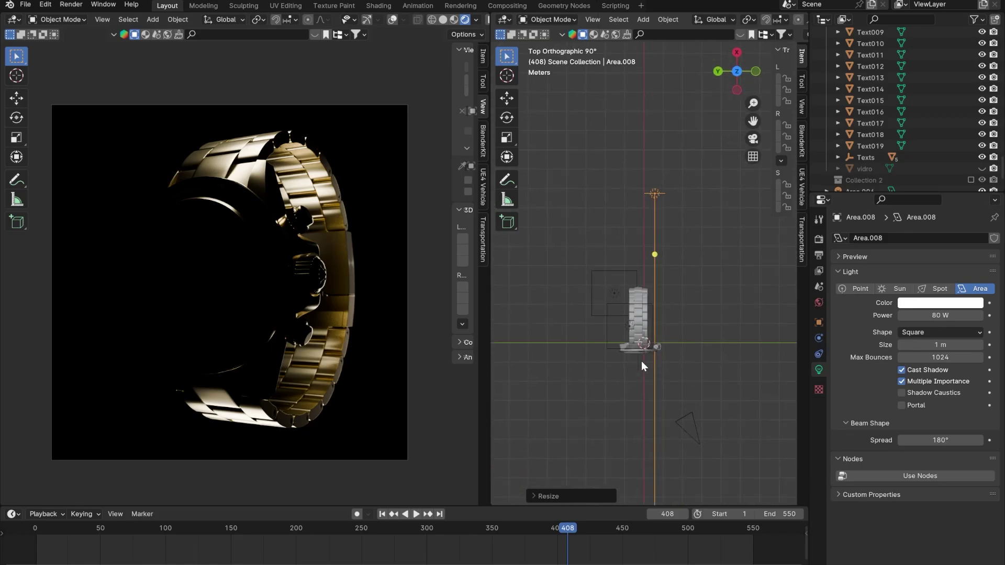
key("g")
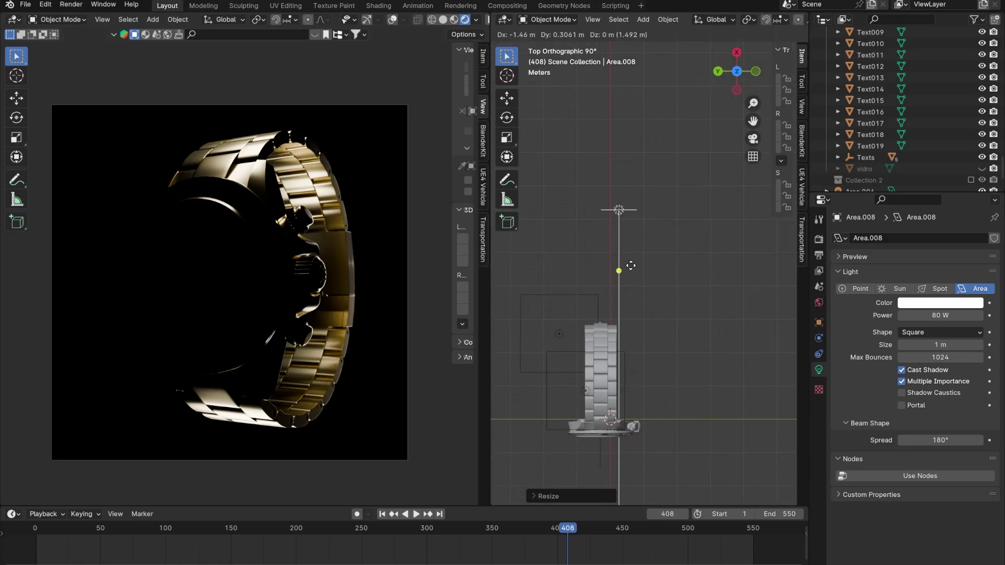
left_click(631, 266)
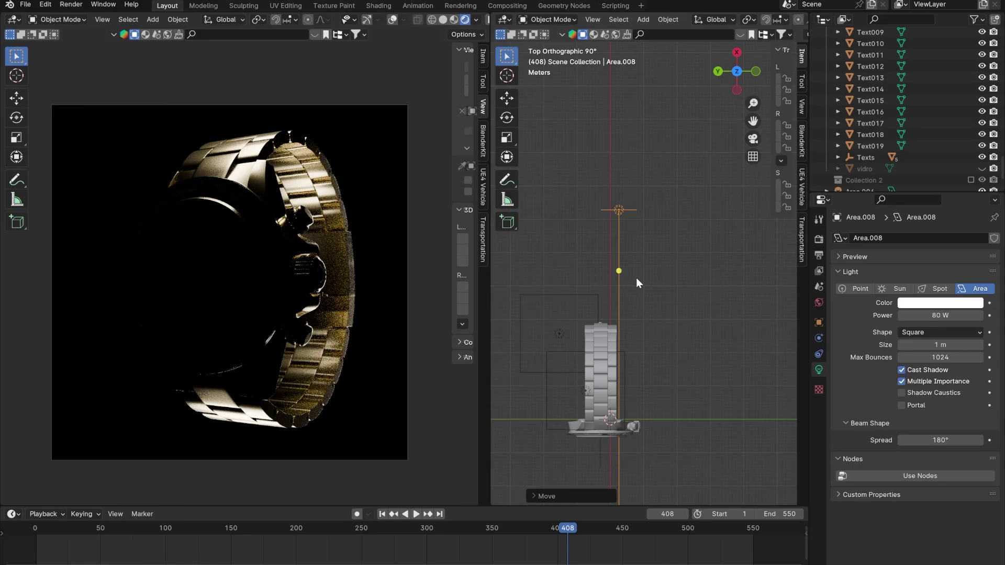
middle_click_drag(636, 278, 656, 337)
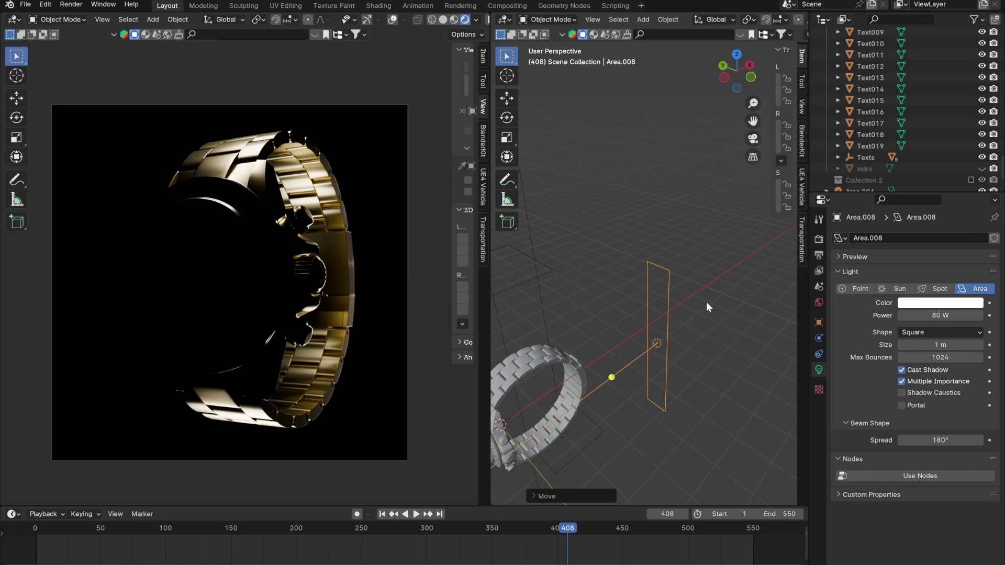
key("s")
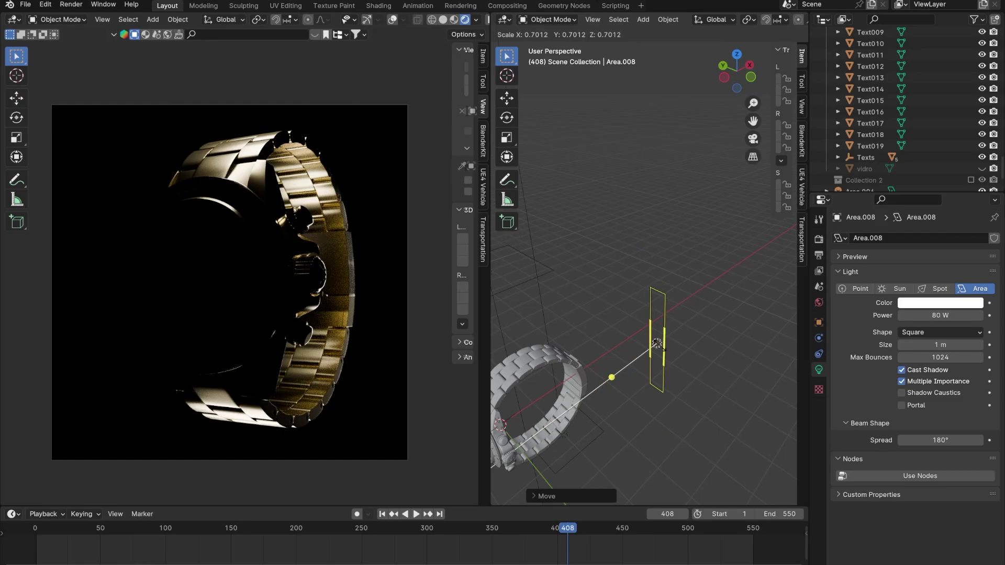
left_click(675, 356)
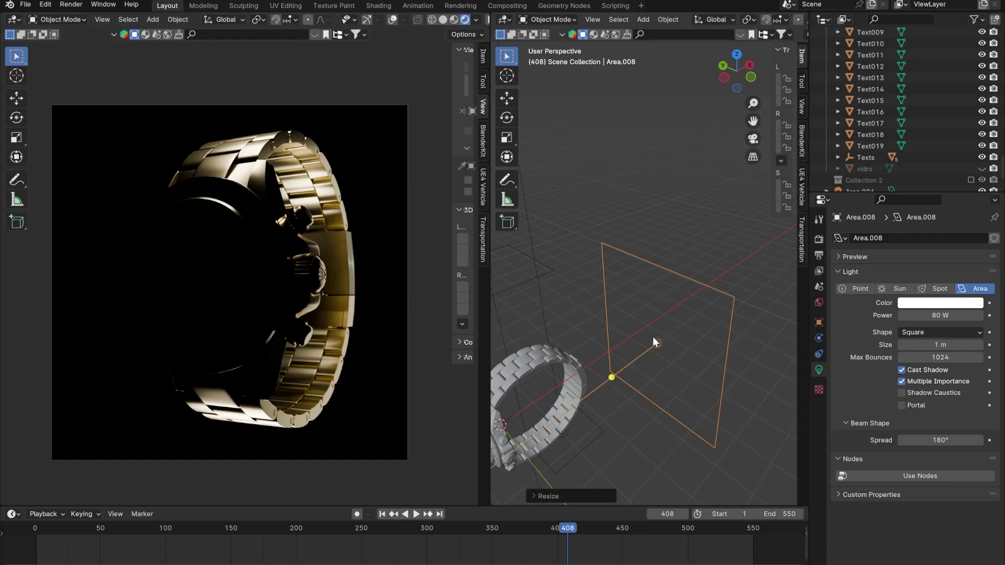
Adjust Area.008's width along Y and return to the camera view
key("s")
key("y")
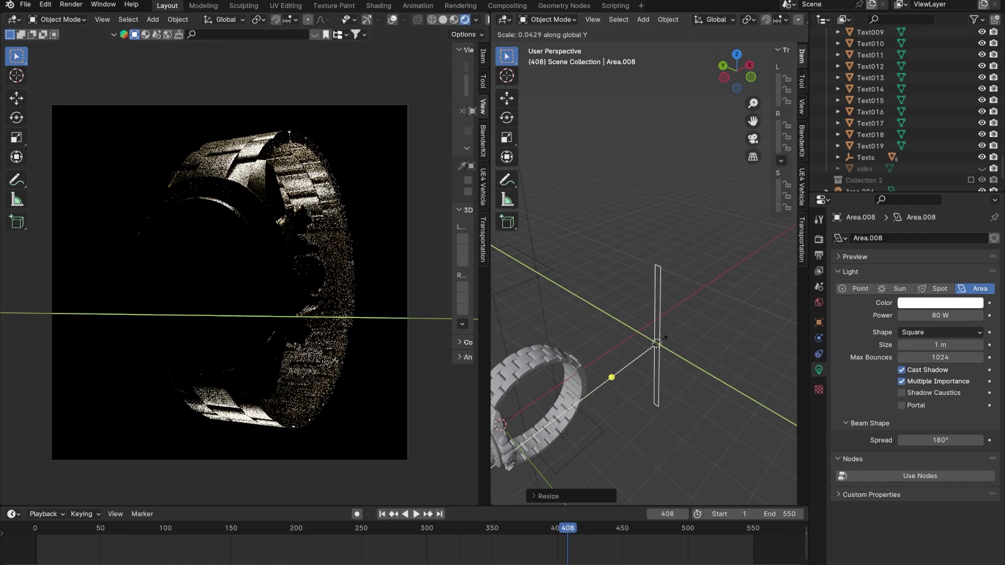
left_click(667, 350)
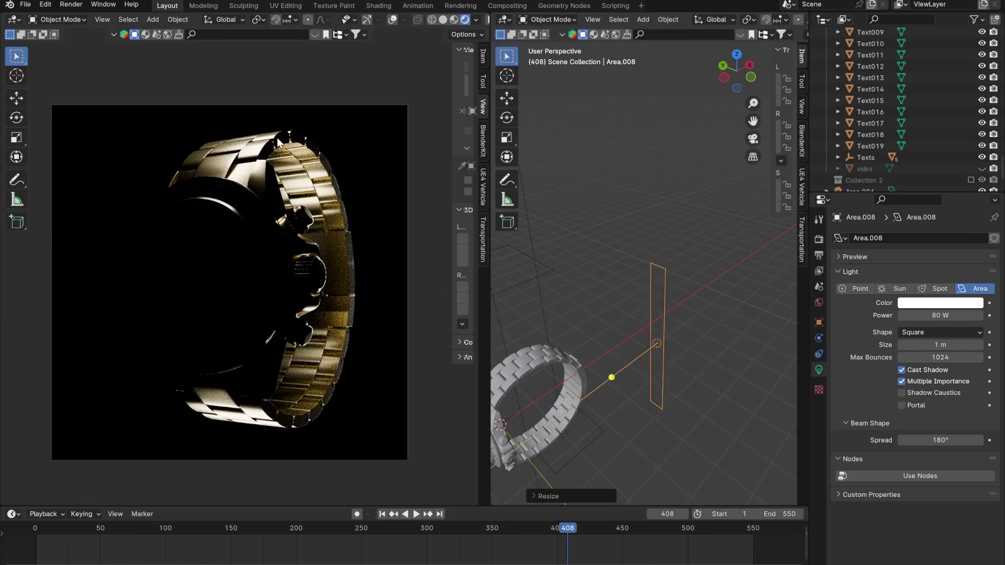
scroll(322, 268, "up", 10)
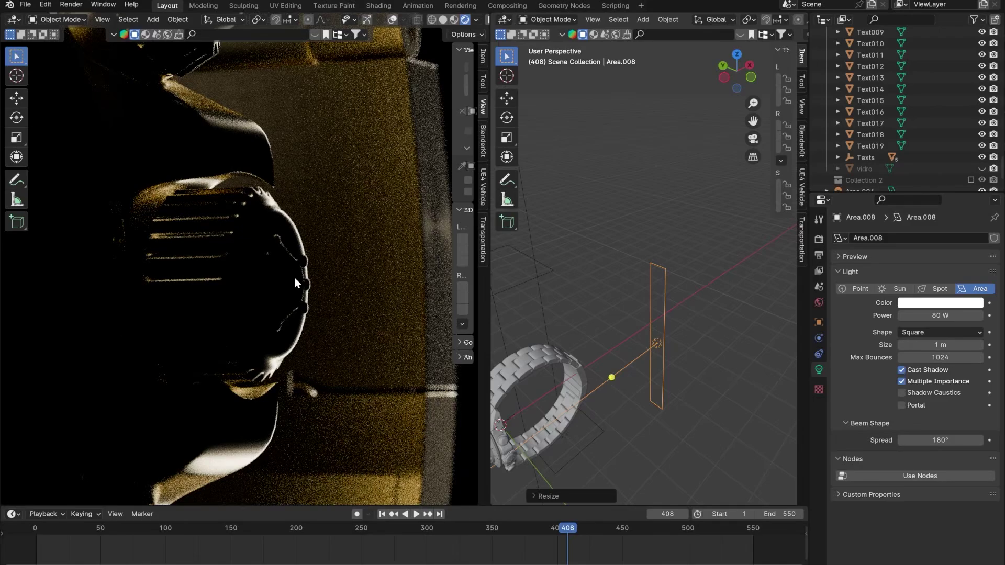
key("s")
key("y")
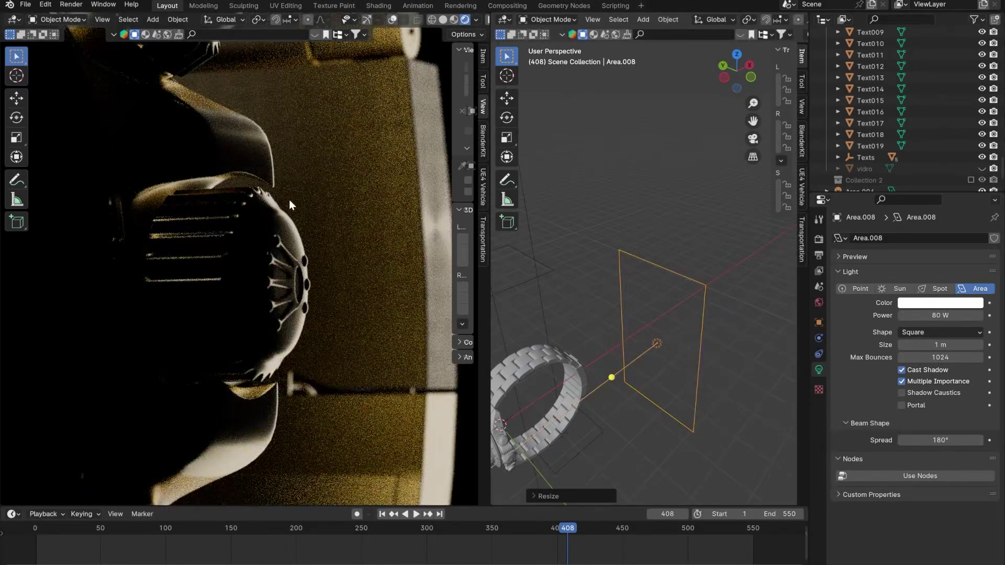
key("KP_0")
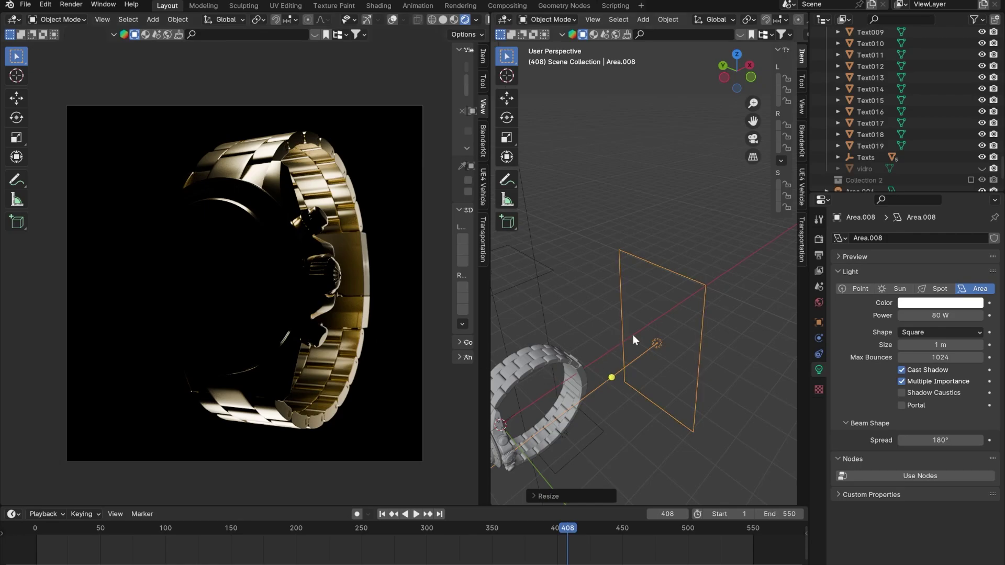
Rescale Area.008 along Y to its final size
key("s")
key("x")
key("y")
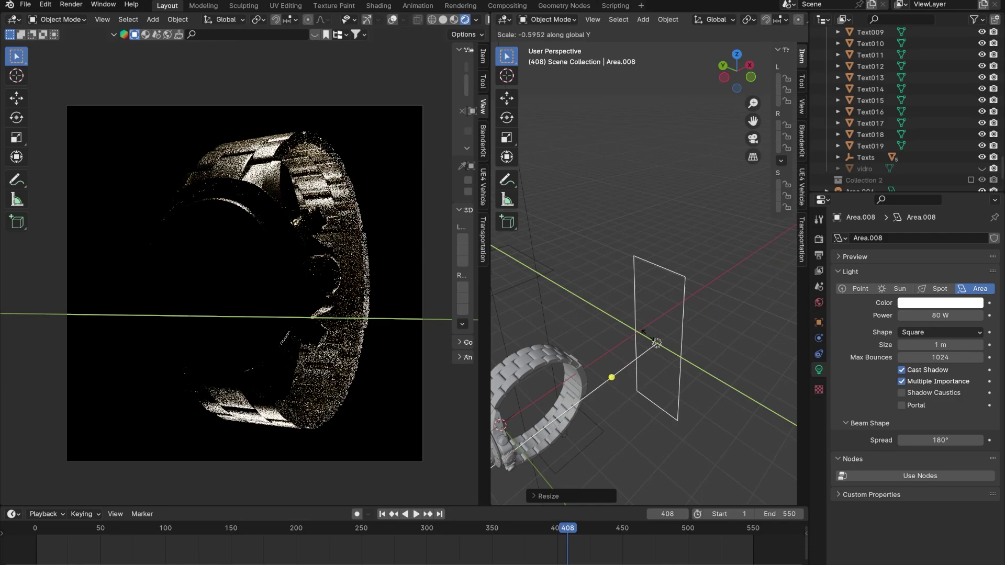
right_click(672, 339)
key("s")
key("y")
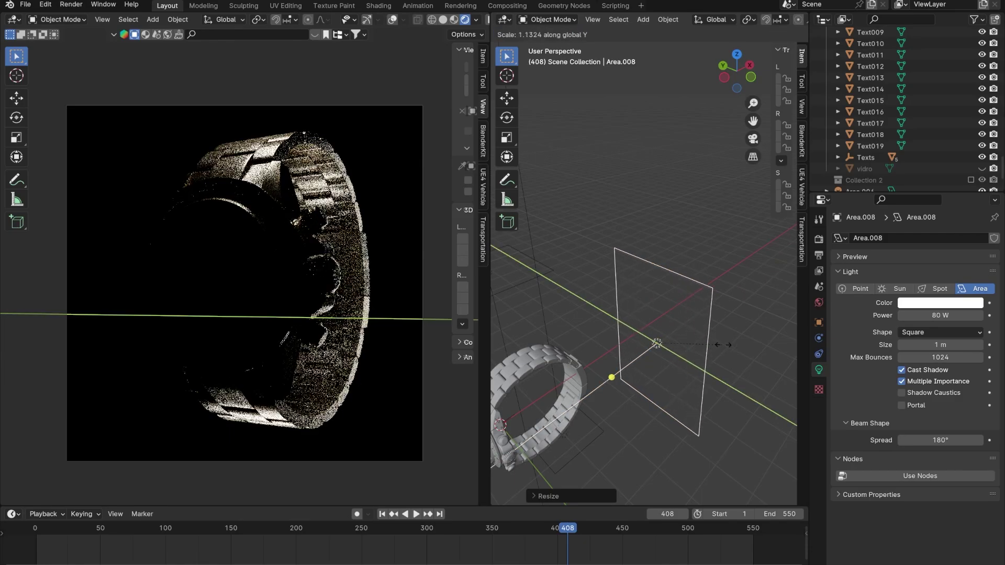
left_click(708, 343)
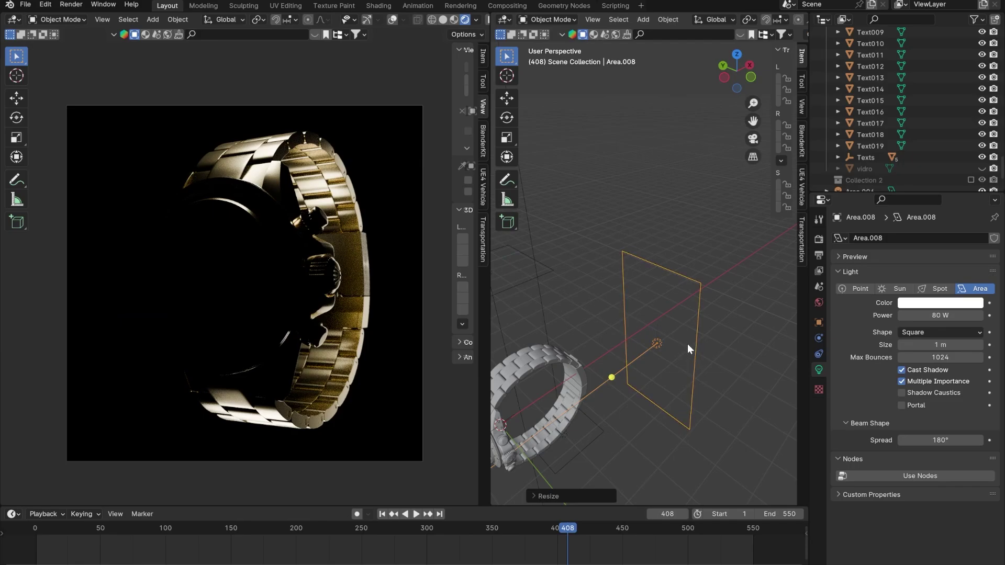
Shift Area.008 sideways beside the watch while keeping its height fixed
key("g")
key("shift+z")
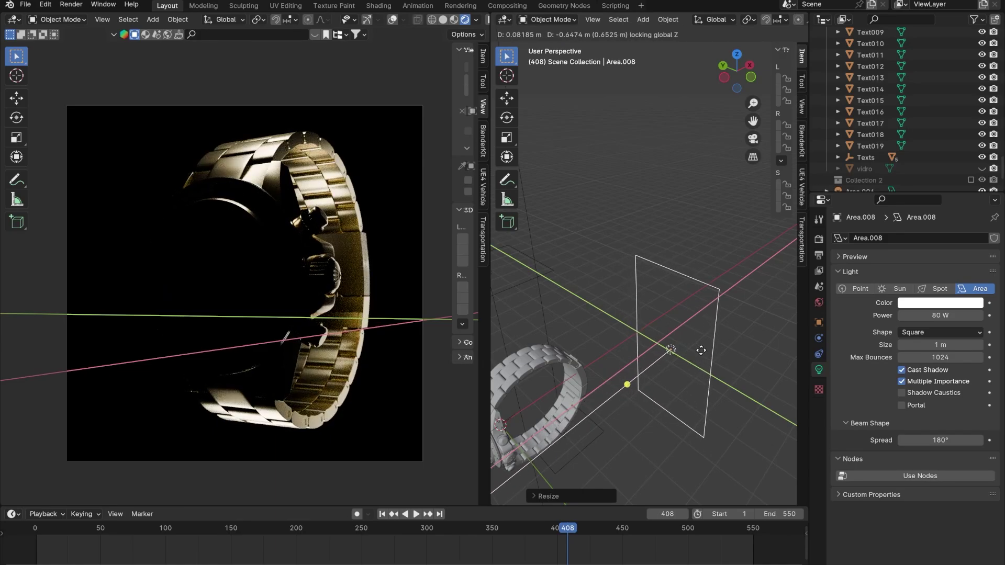
left_click(701, 350)
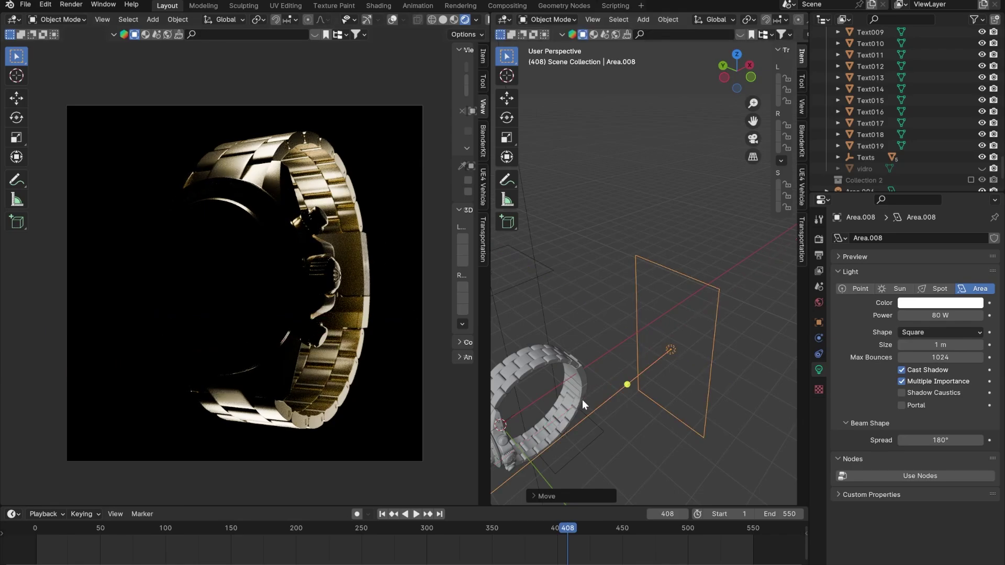
scroll(623, 329, "down", 6)
Select Area.007, the area light beneath the watch
left_click(641, 371)
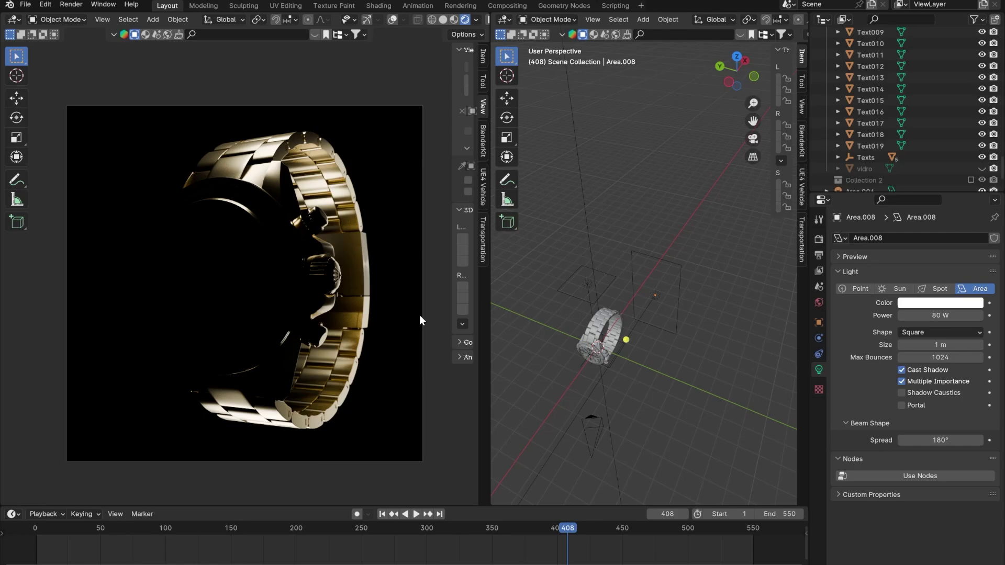
scroll(646, 313, "up", 3)
middle_click_drag(623, 296, 661, 290)
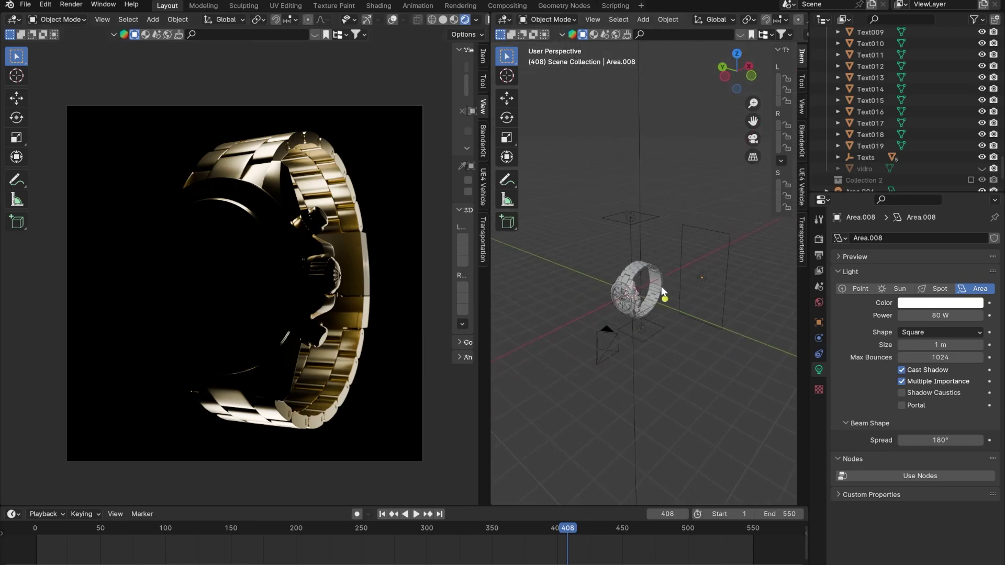
scroll(663, 289, "up", 2)
left_click(674, 302)
left_click(571, 306)
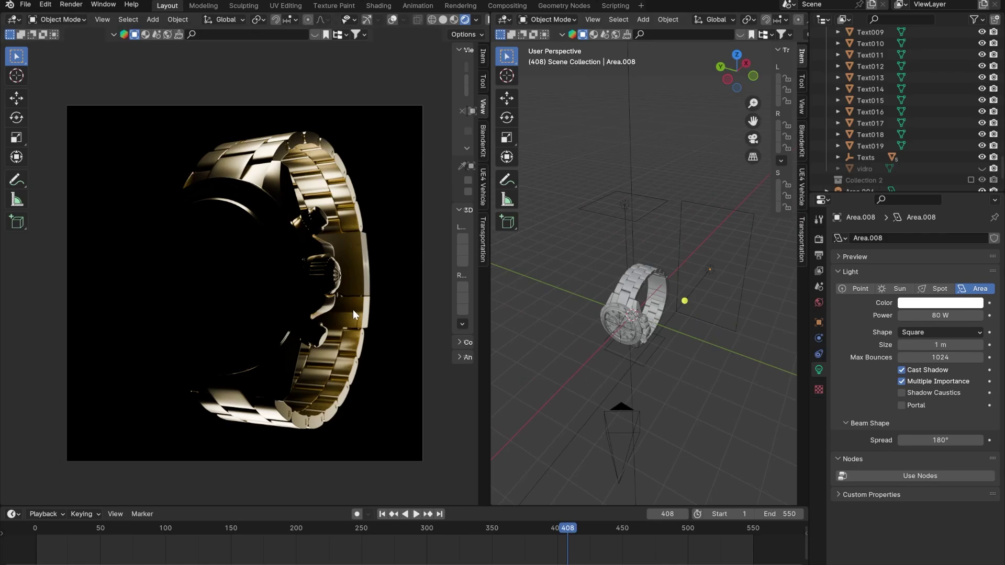
left_click(708, 267)
middle_click_drag(708, 267, 633, 244)
left_click(639, 351)
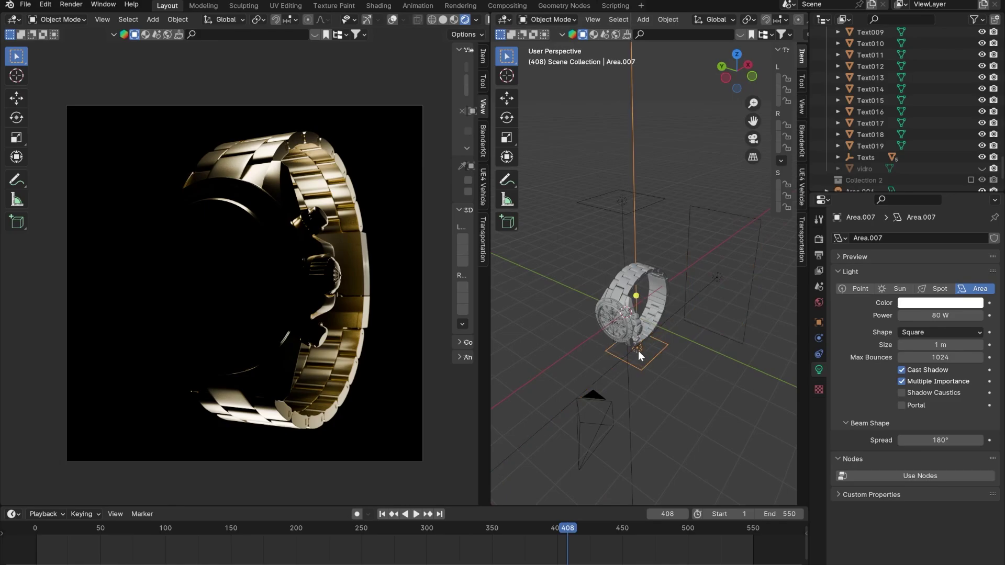
Duplicate Area.007 at the same height and rotate the copy about 100° on Y
key("shift+d")
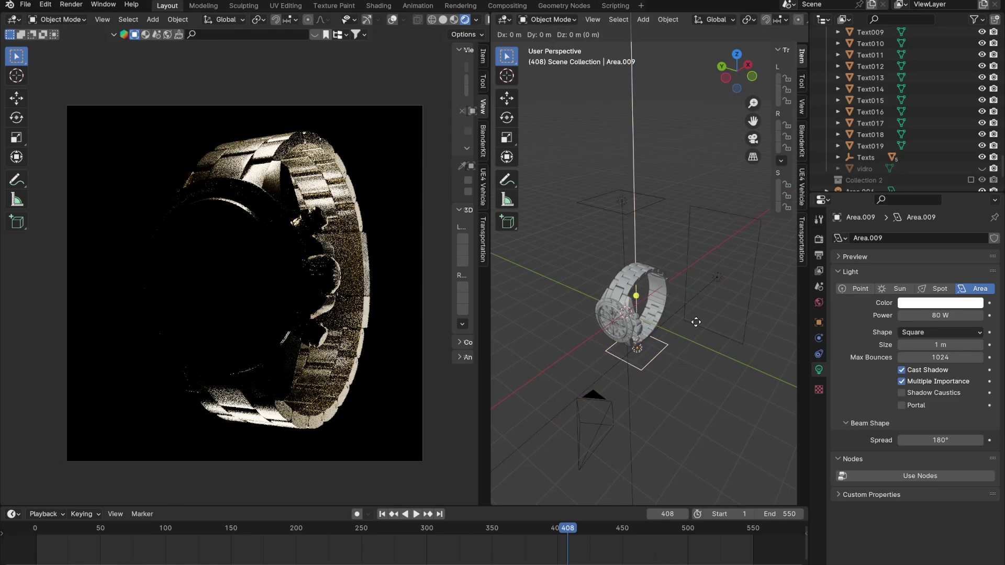
key("shift+z")
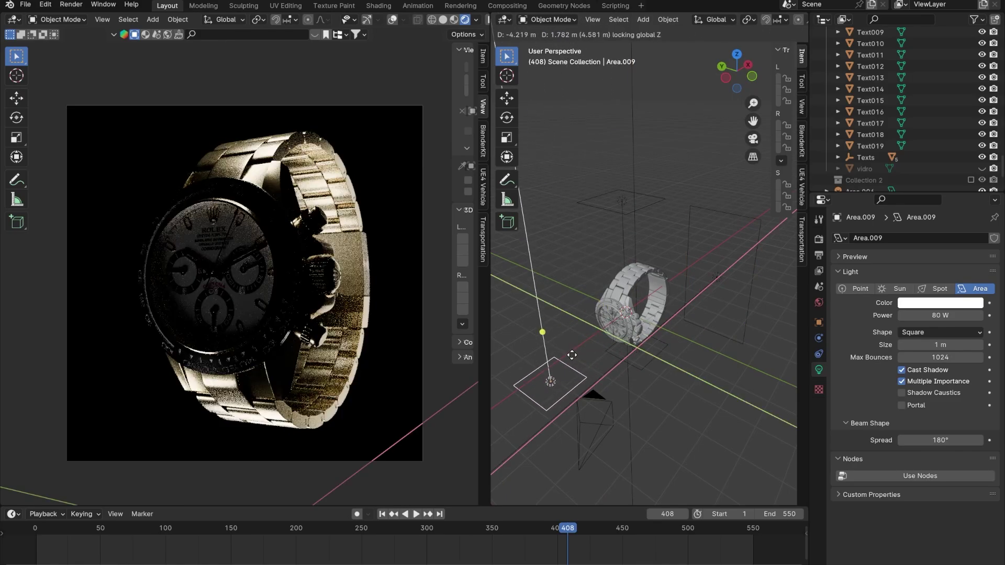
left_click(569, 355)
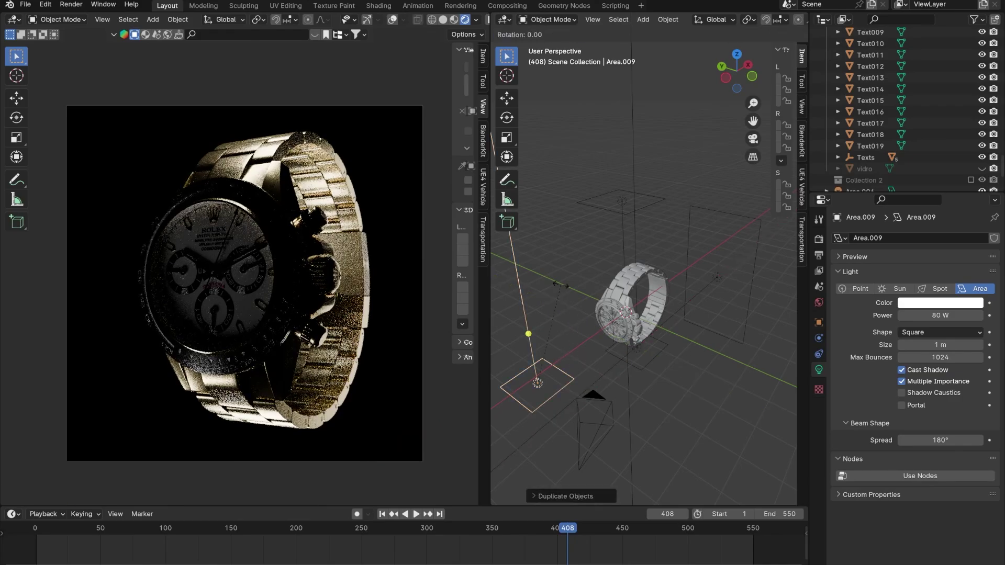
key("r")
key("x")
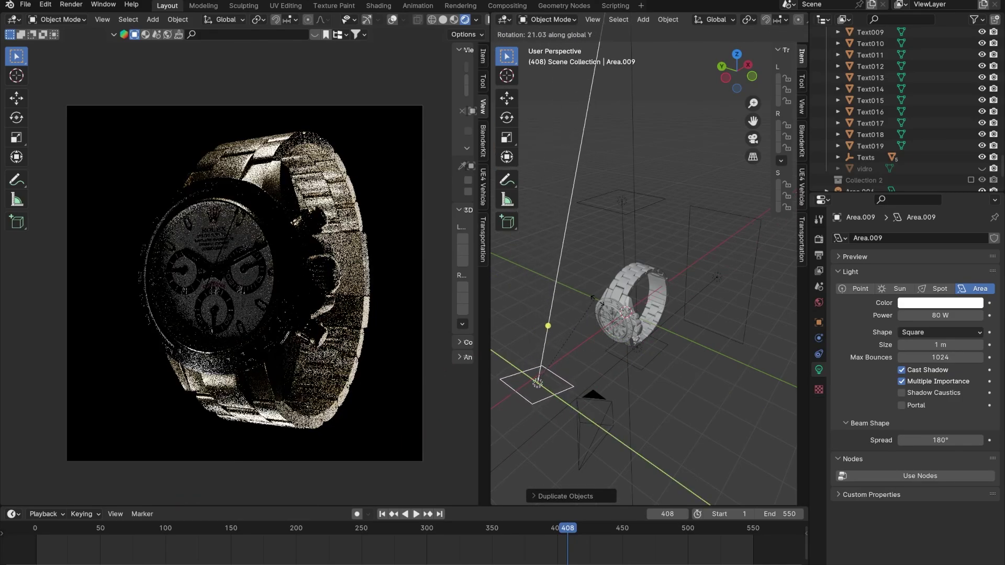
key("y")
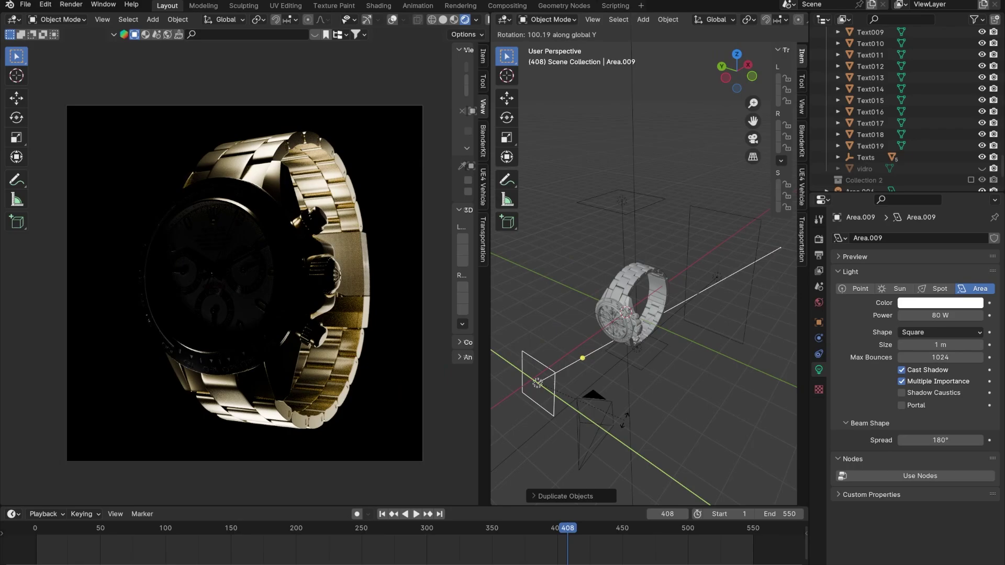
left_click(624, 420)
Raise the new light Area.009 vertically to the watch's level
key("g")
key("z")
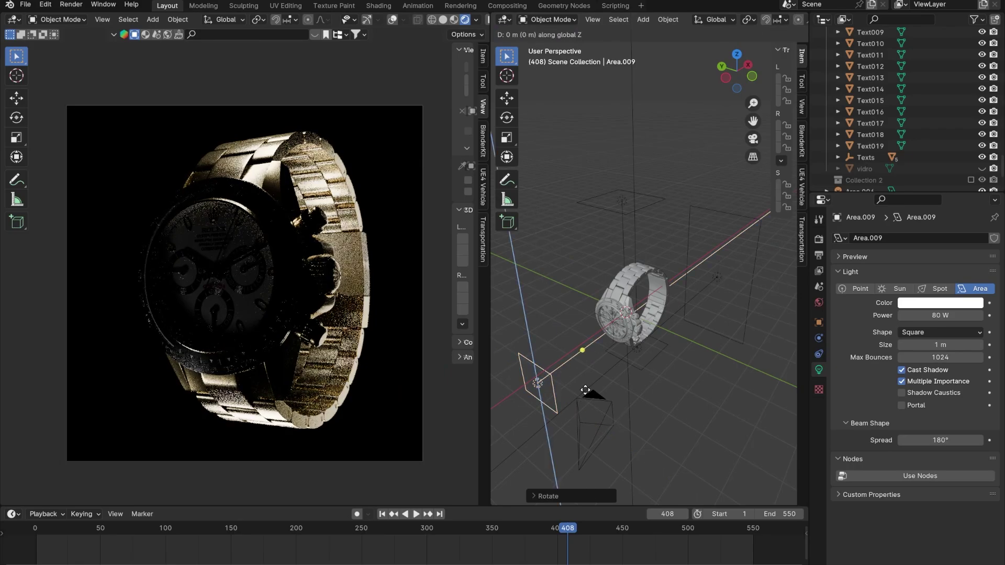
left_click(578, 346)
middle_click_drag(579, 347, 640, 372, "alt")
scroll(640, 372, "up", 4)
In top view, move and turn Area.009 toward the watch
key("g")
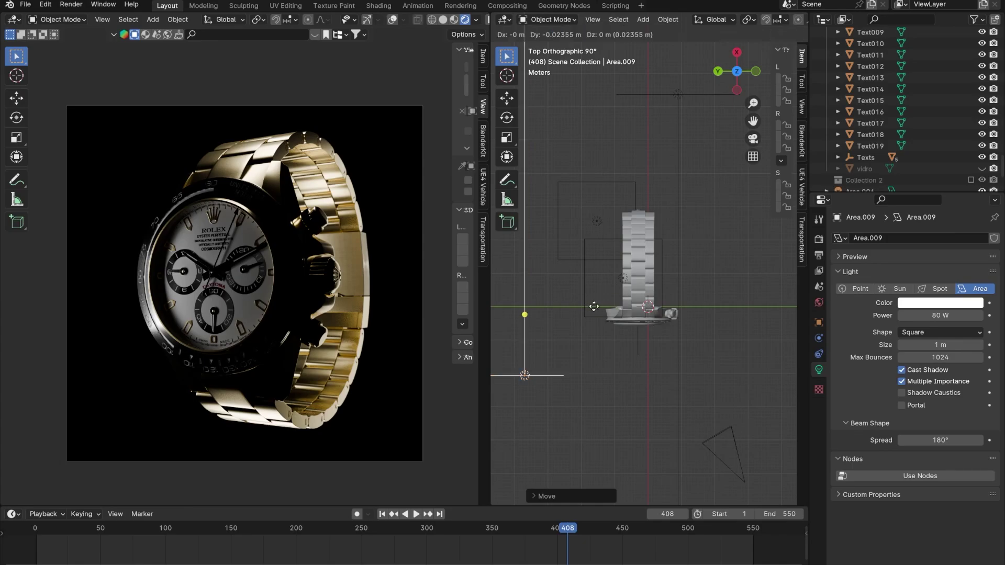
left_click(618, 274)
key("r")
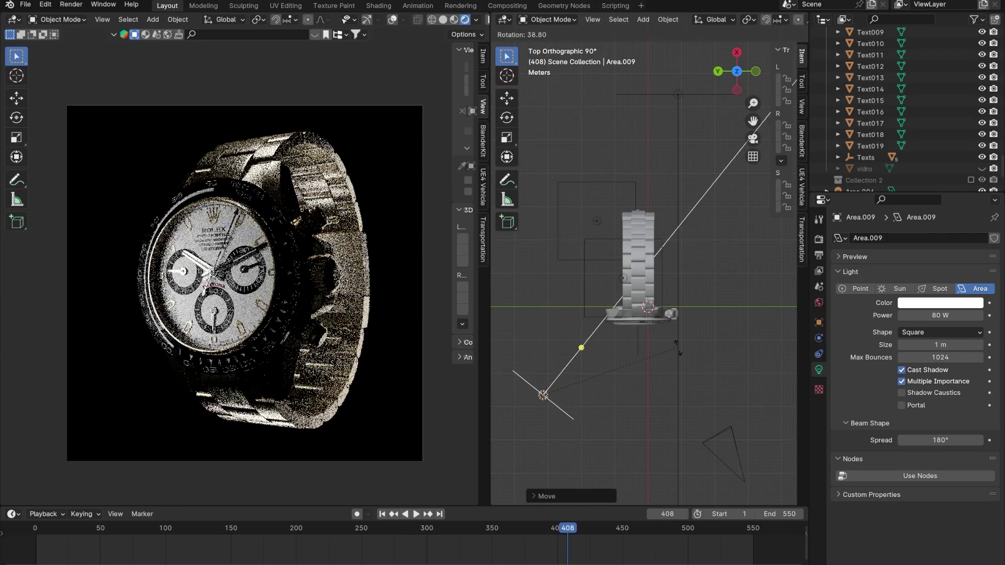
left_click(579, 272)
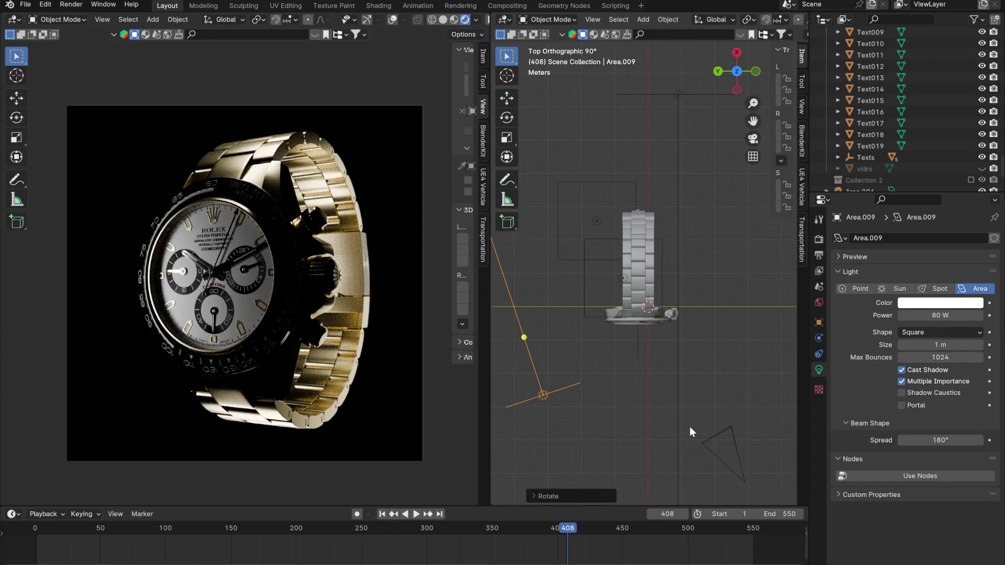
scroll(715, 438, "down", 1)
middle_click_drag(715, 438, 668, 388, "shift")
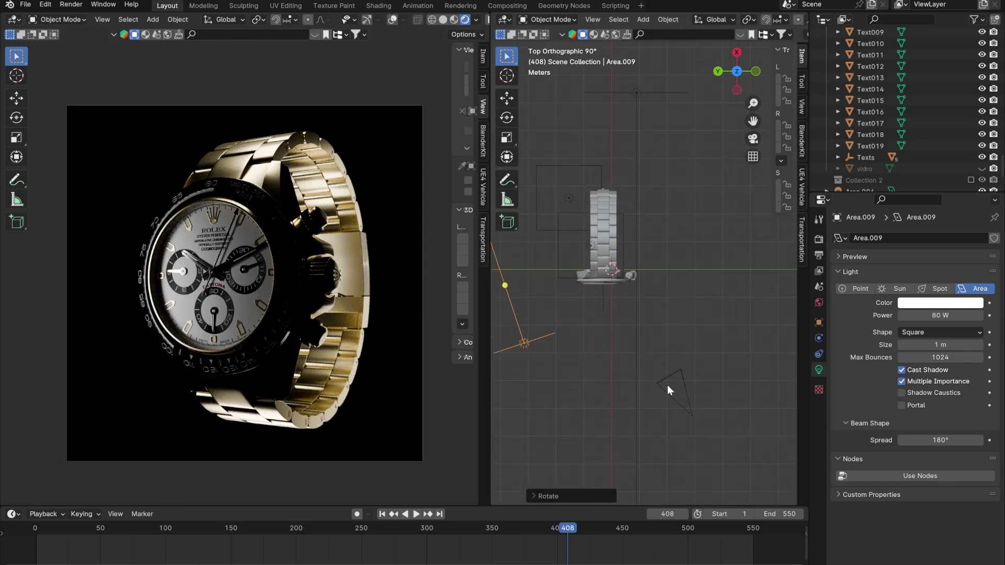
left_click(551, 333)
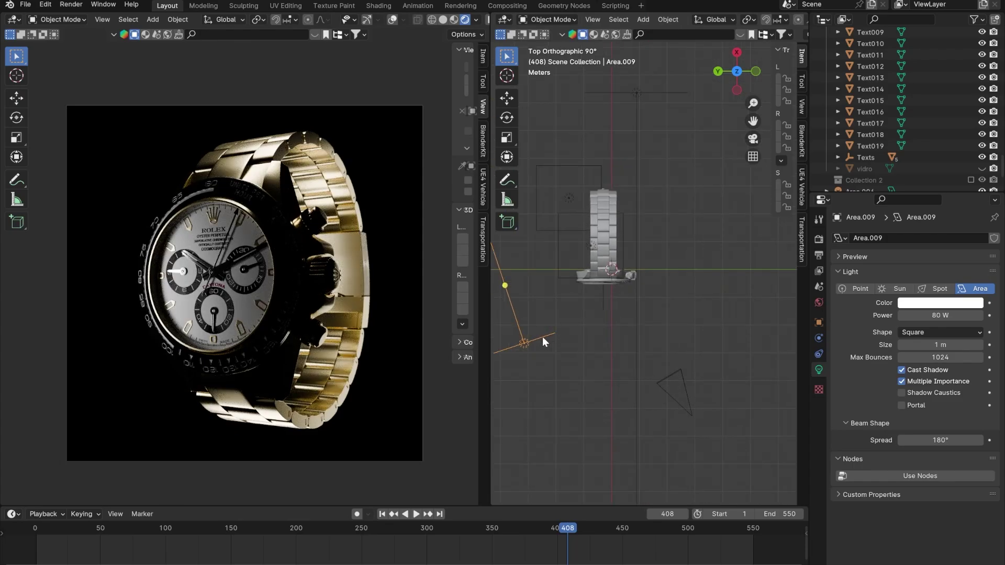
Reposition Area.009 front-left and angle it diagonally across the watch face
key("g")
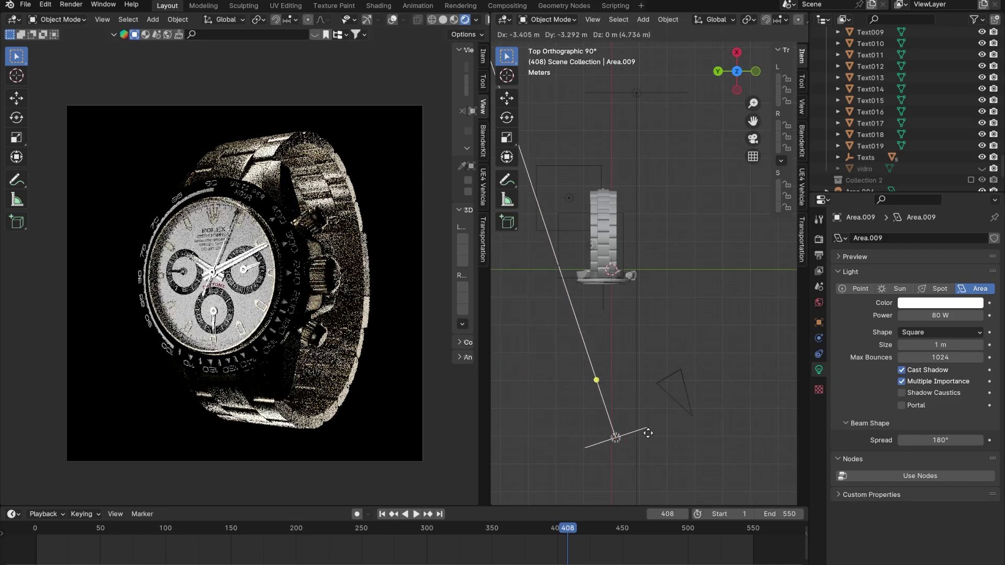
left_click(643, 391)
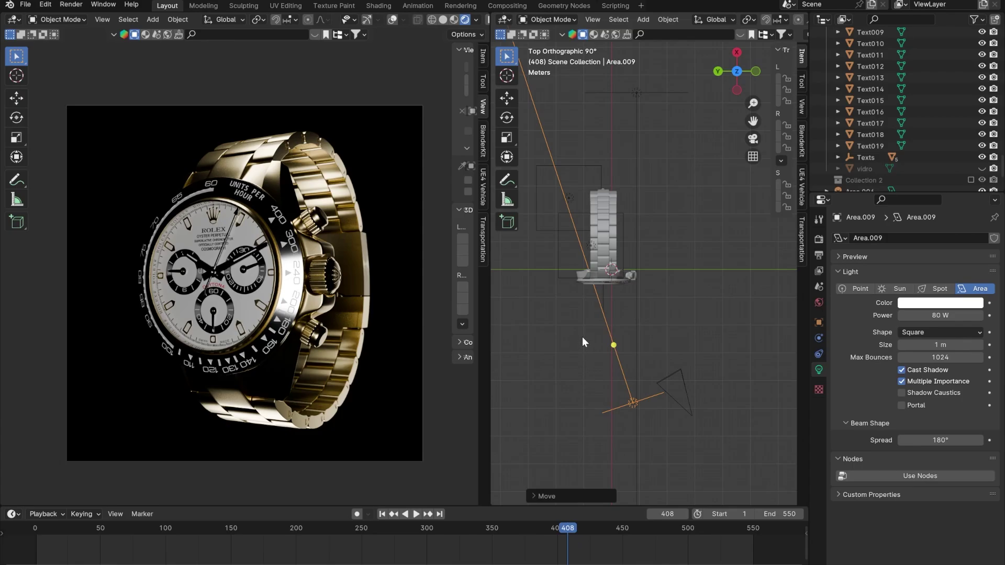
key("r")
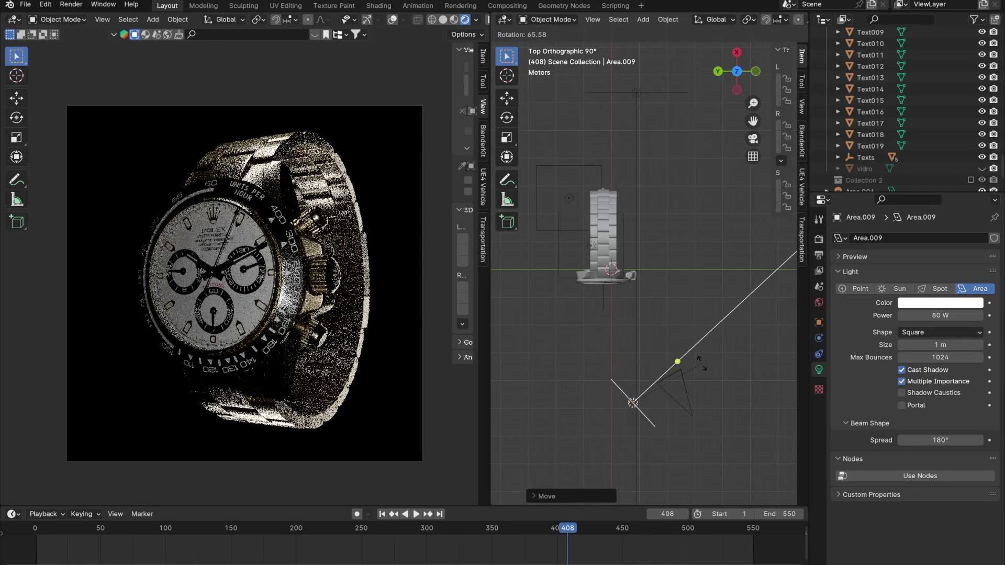
left_click(704, 370)
key("g")
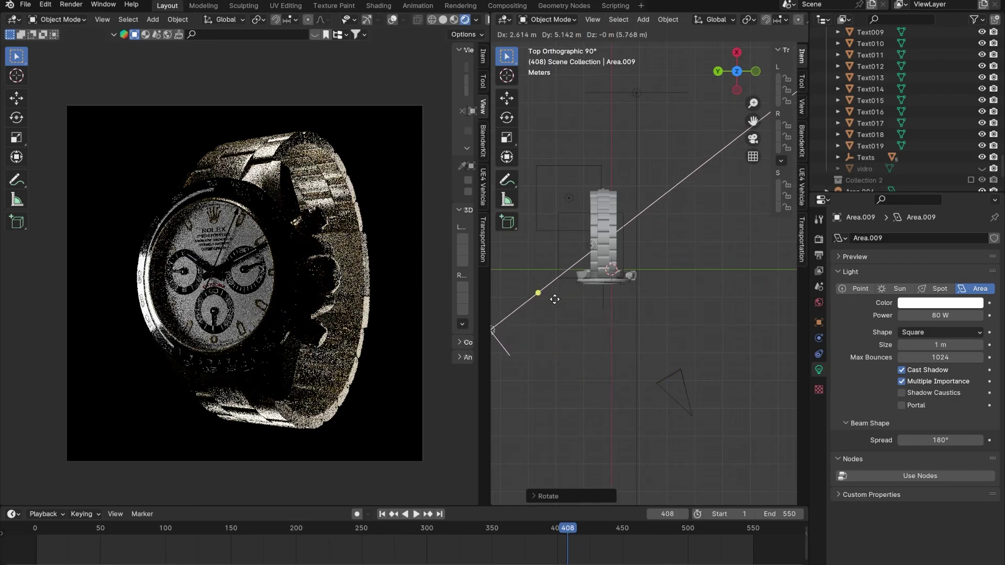
left_click(574, 314)
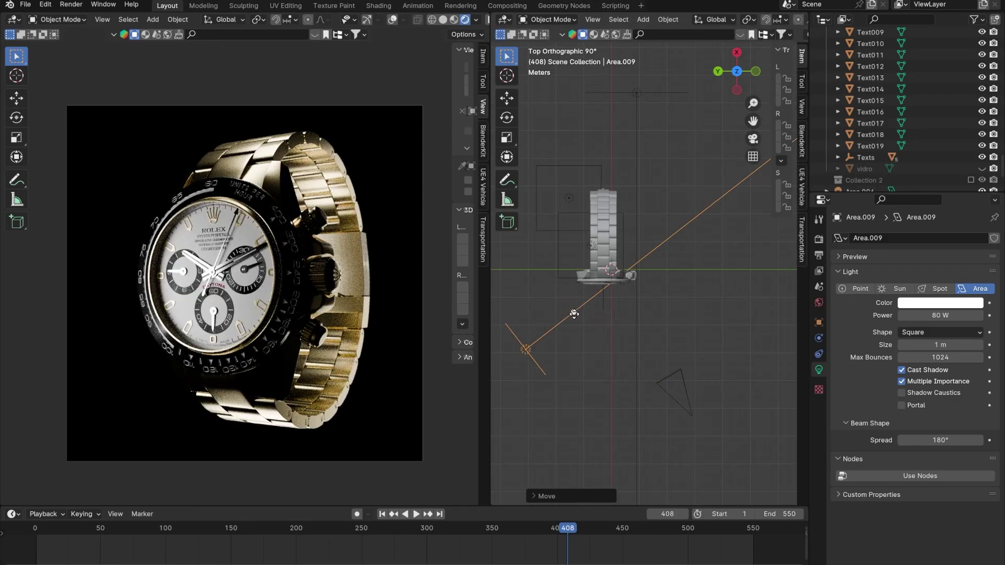
scroll(221, 278, "up", 2)
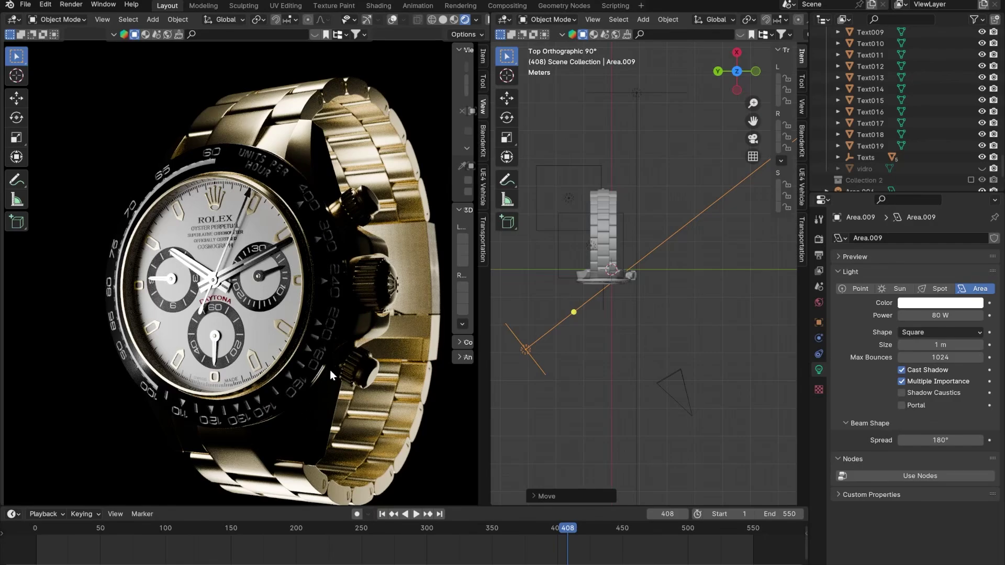
scroll(607, 288, "down", 1)
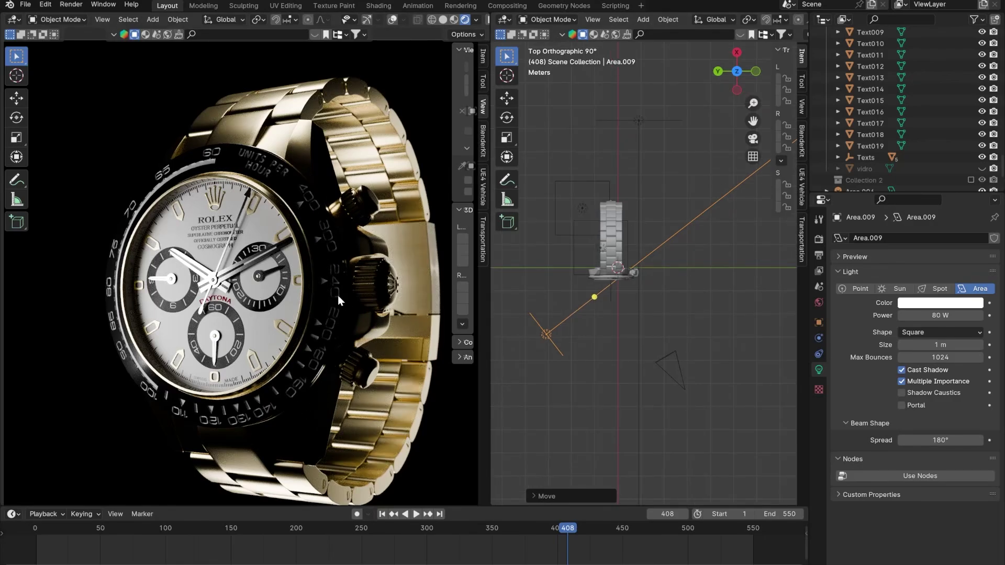
scroll(337, 297, "down", 2)
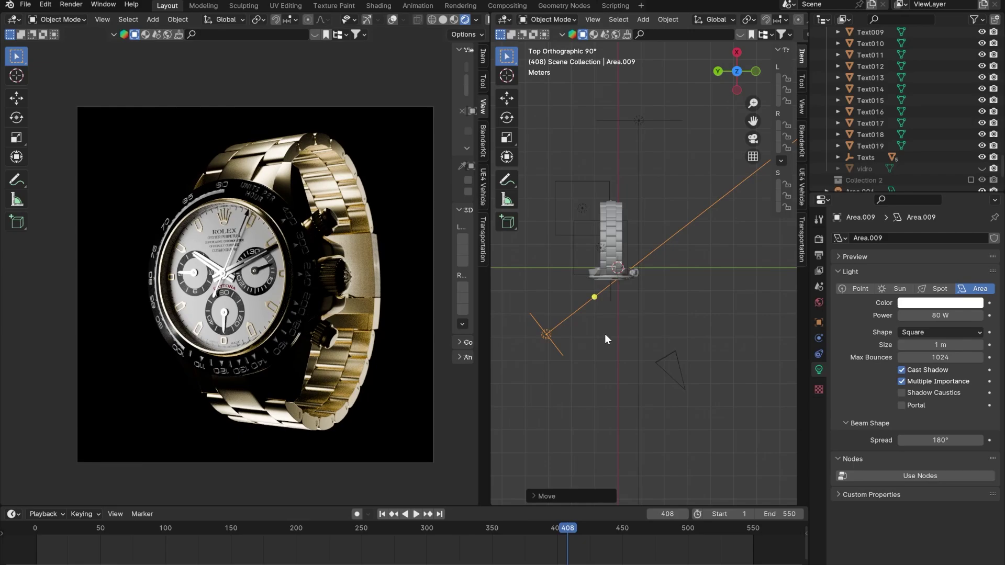
middle_click_drag(605, 334, 592, 316)
Resize Area.009, then narrow its width along X
key("s")
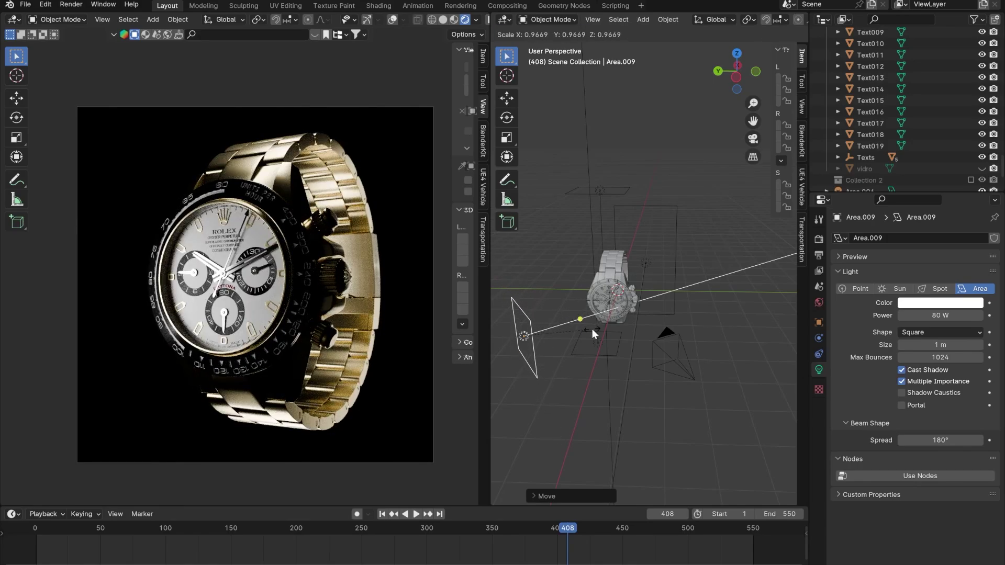
left_click(602, 278)
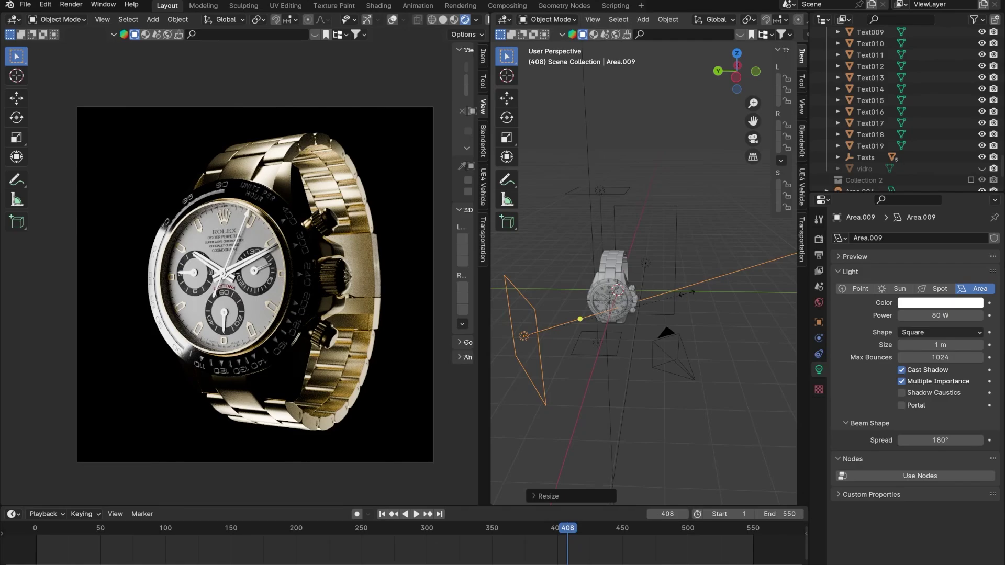
key("s")
key("x")
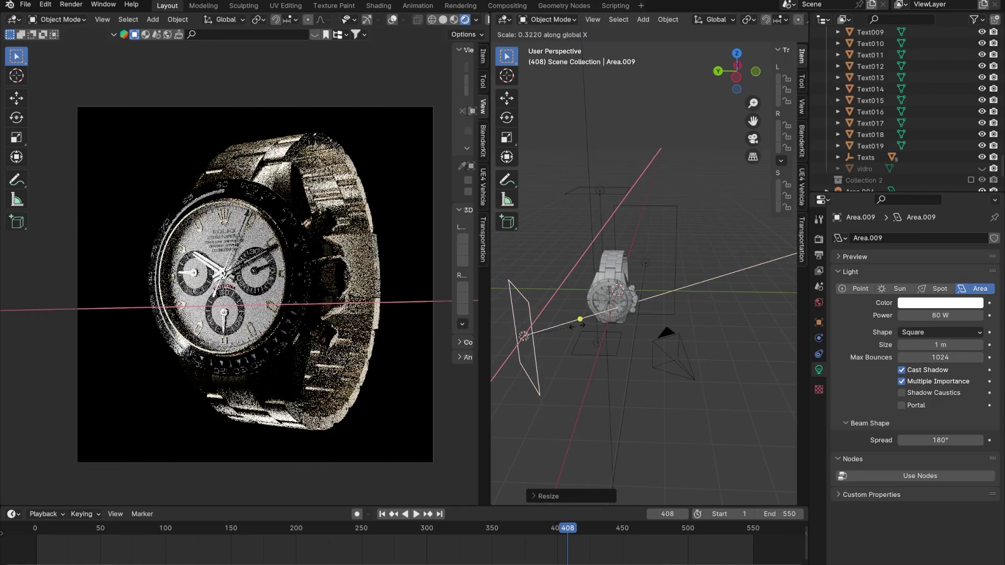
left_click(586, 320)
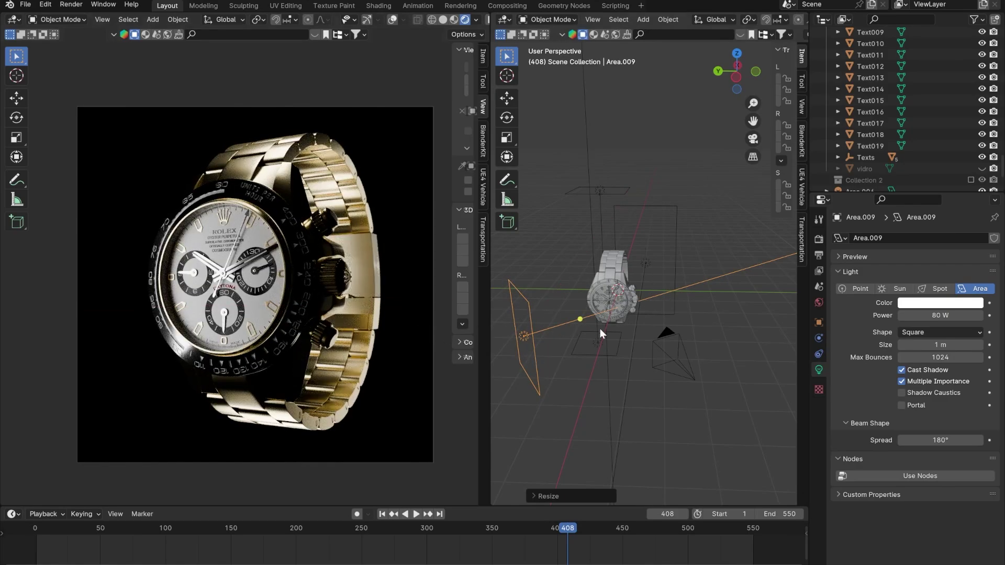
From top view, nudge Area.009 into its final position
key("KP_7")
key("g")
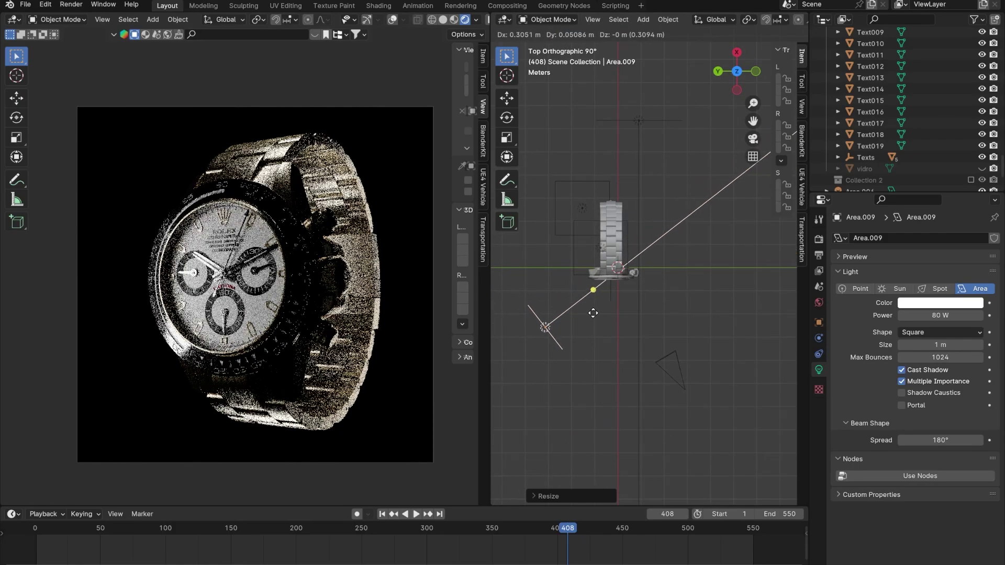
left_click(591, 313)
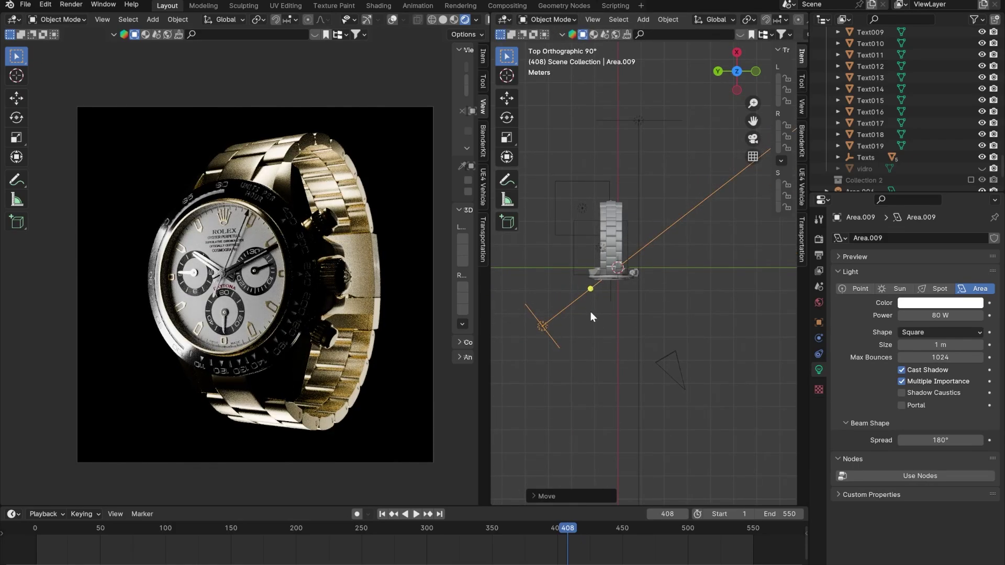
key("g")
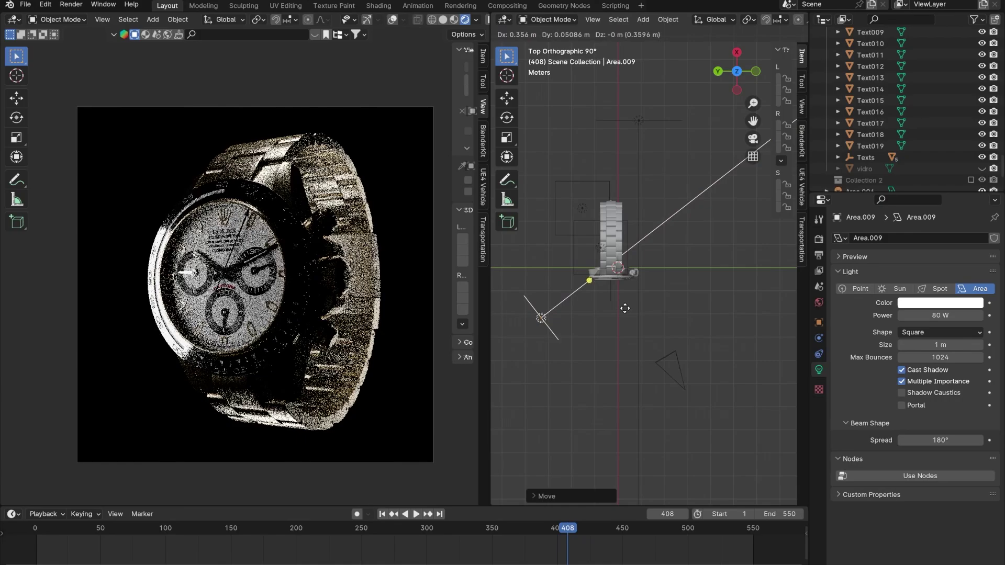
left_click(625, 309)
Recentre the camera view on the watch and duplicate the light as Area.010, below-right
scroll(149, 297, "up", 2)
scroll(149, 297, "down", 2)
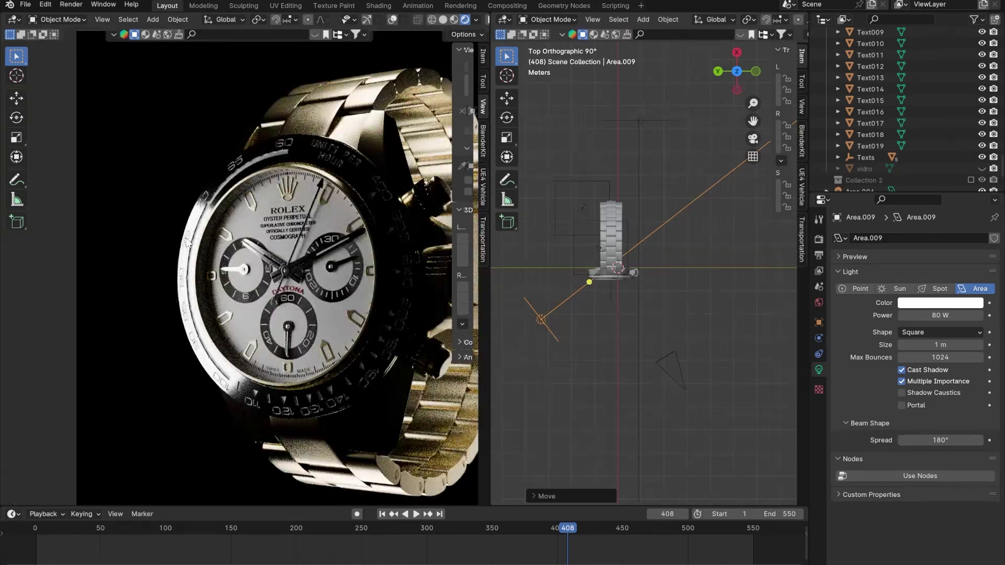
scroll(241, 276, "down", 1)
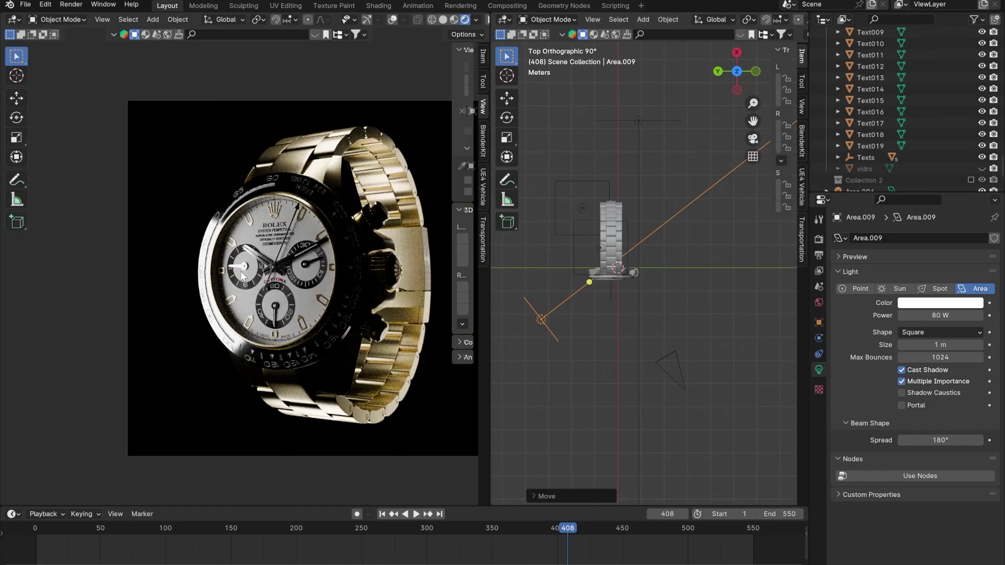
scroll(205, 279, "up", 2)
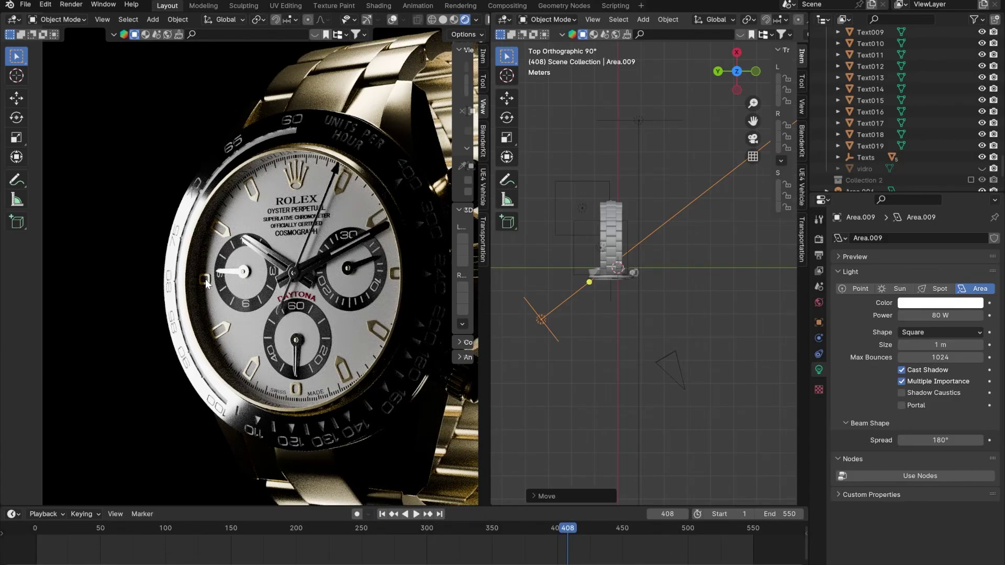
scroll(206, 279, "down", 2)
middle_click_drag(302, 300, 248, 306, "shift")
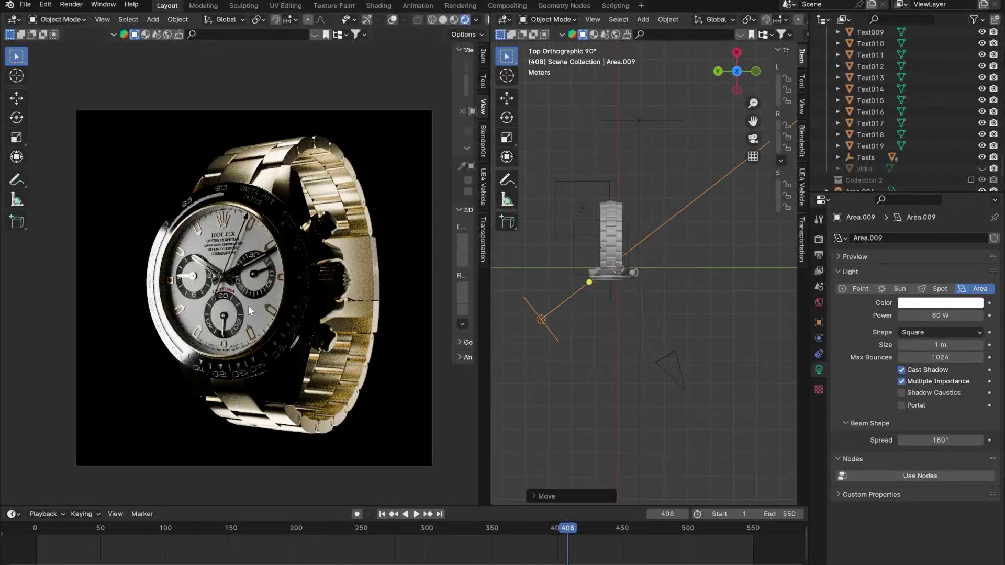
scroll(574, 332, "up", 1)
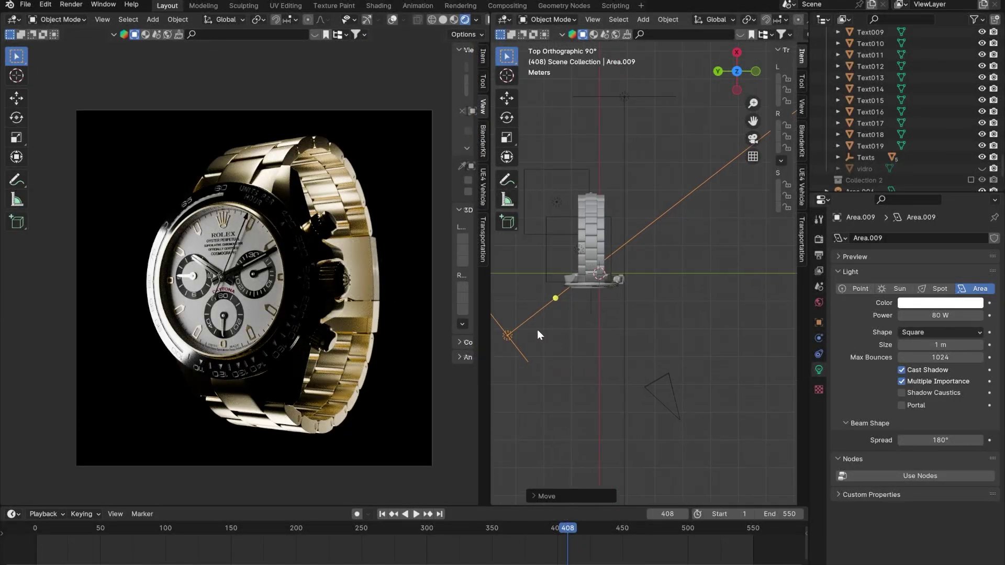
key("shift+d")
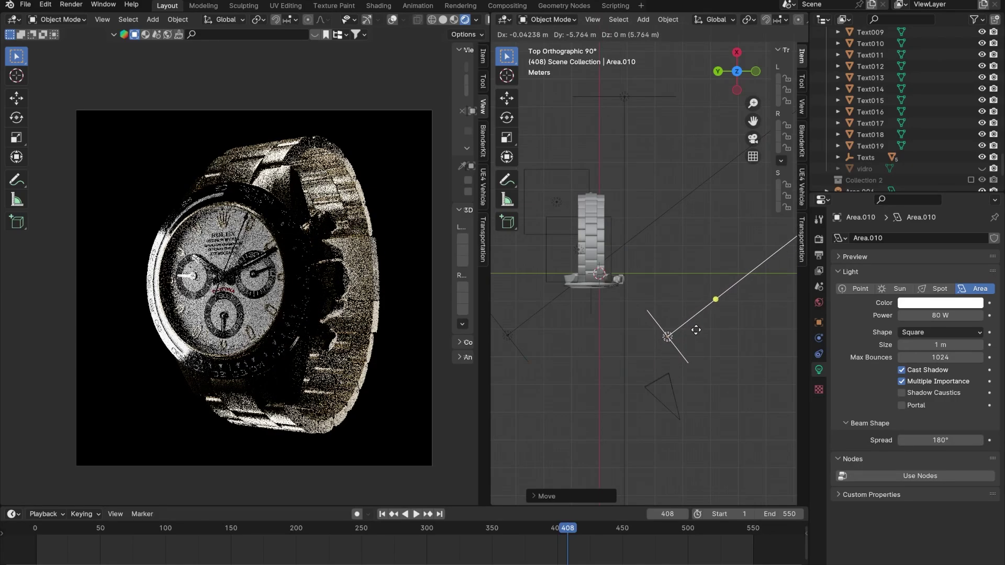
left_click(699, 325)
Rotate and position Area.010 so it aims steeply at the watch from the side
key("r")
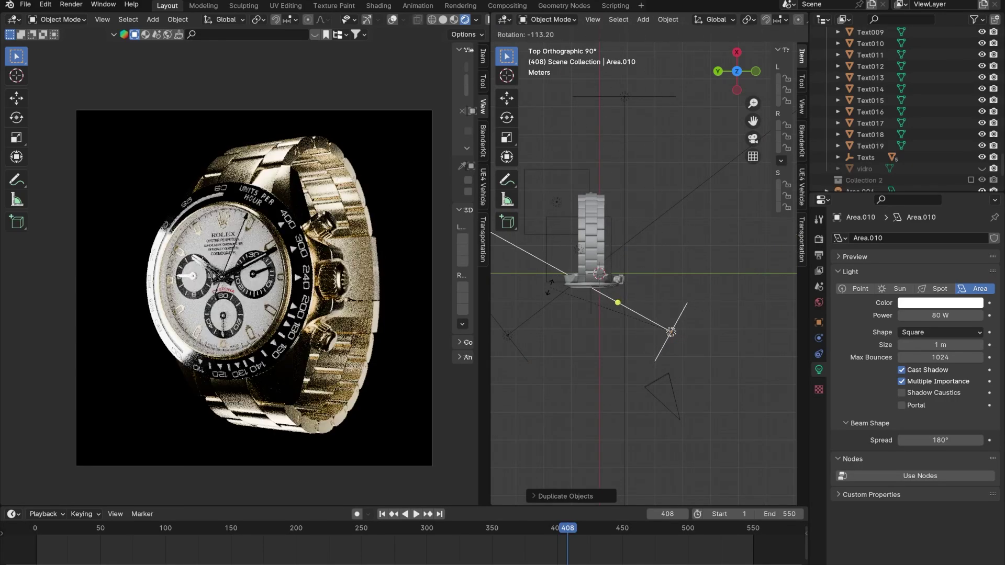
left_click(549, 287)
key("g")
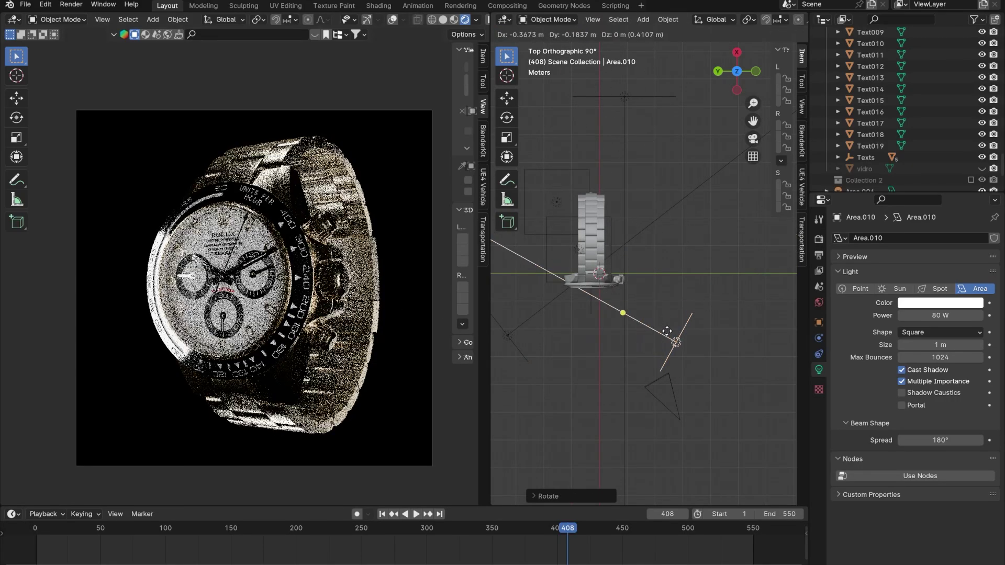
left_click(657, 326)
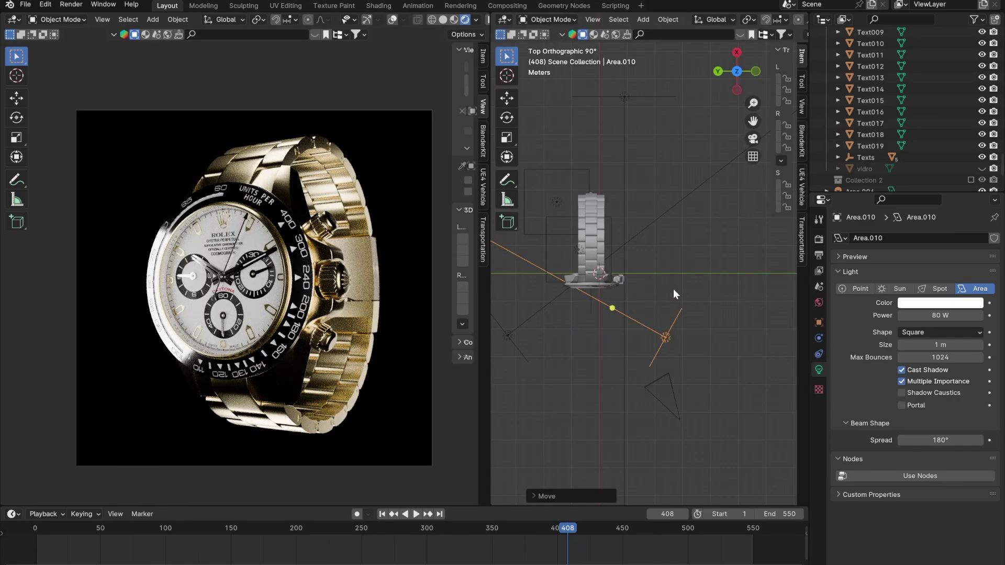
key("r")
left_click(687, 294)
key("g")
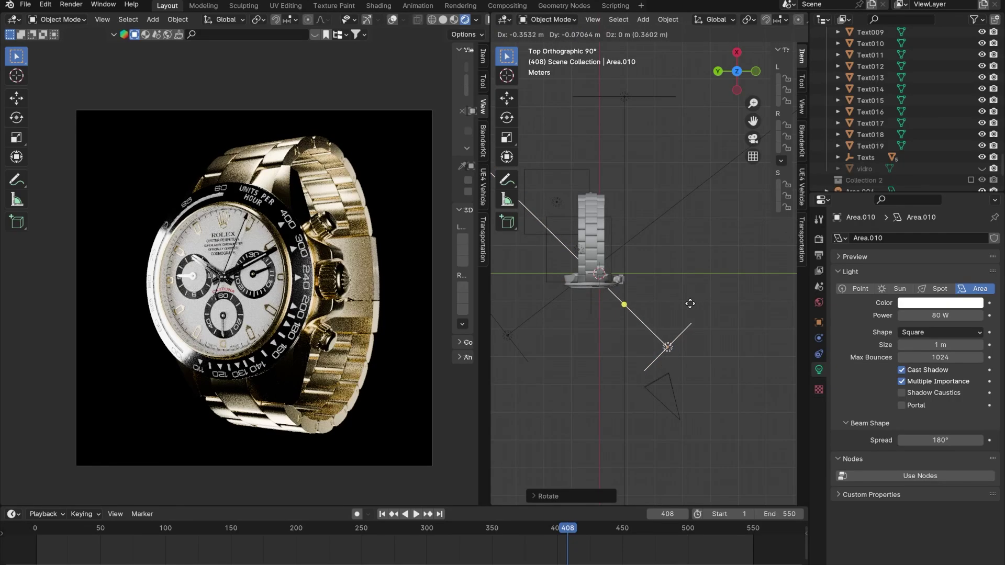
left_click(691, 302)
middle_click_drag(691, 300, 671, 232)
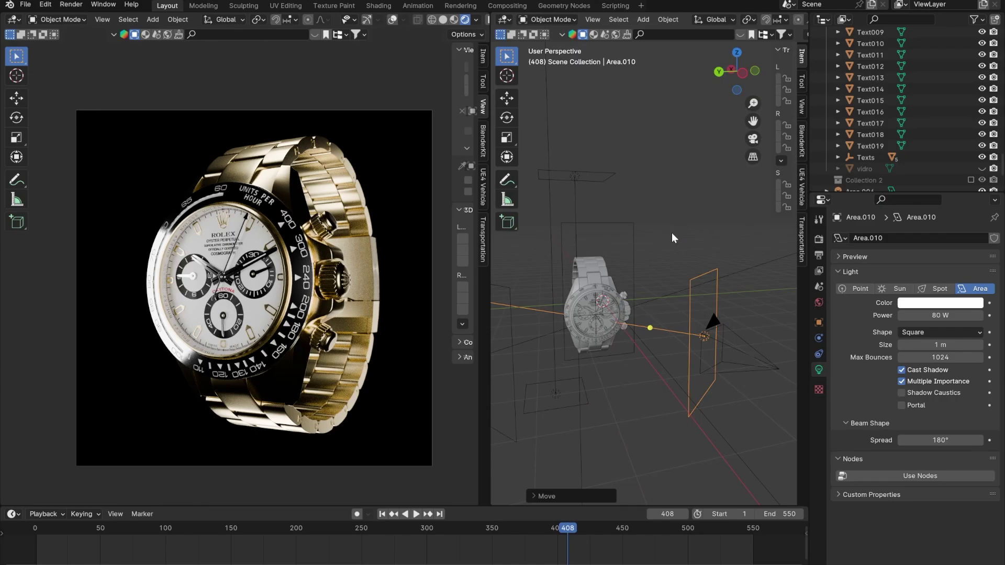
Stretch Area.010 taller along Z
key("s")
key("z")
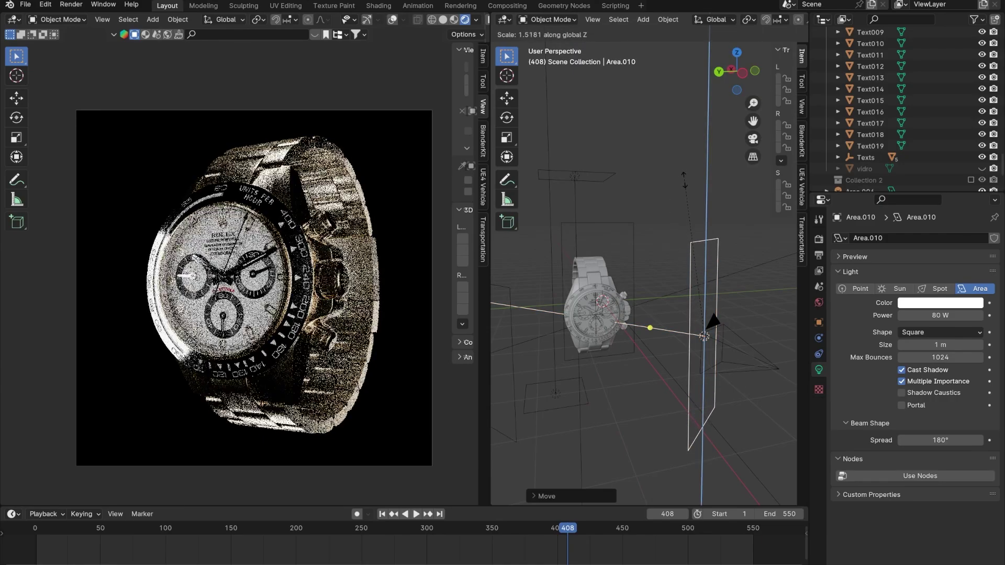
left_click(680, 194)
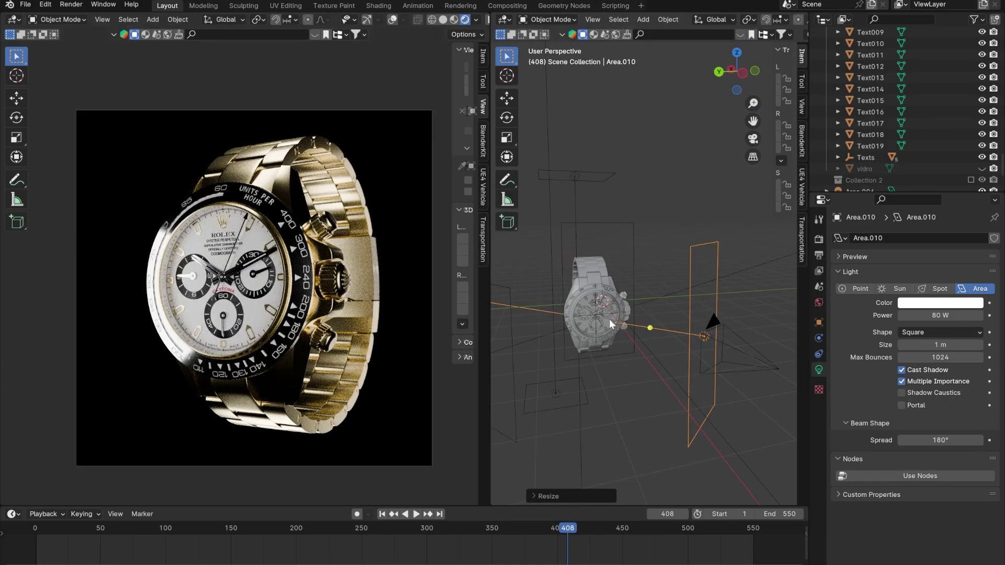
middle_click_drag(612, 322, 623, 332)
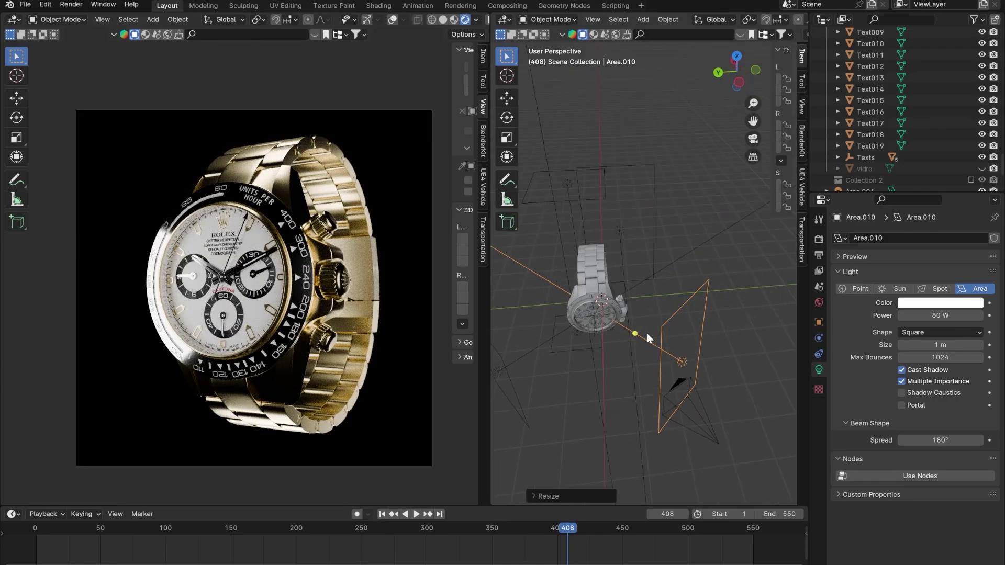
Lower Area.010's power from 80 W to 40 W
left_click(938, 316)
type("40")
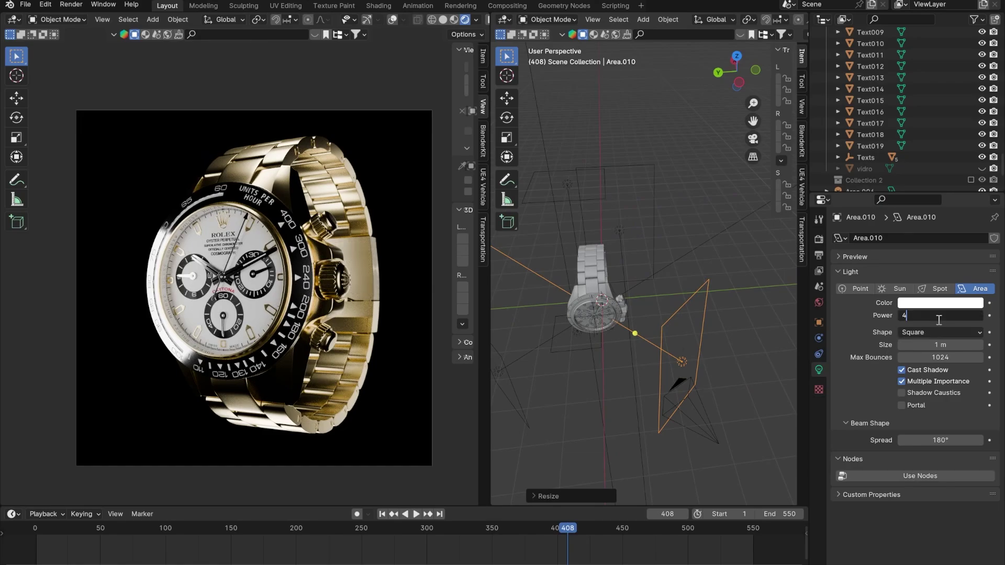
key("Return")
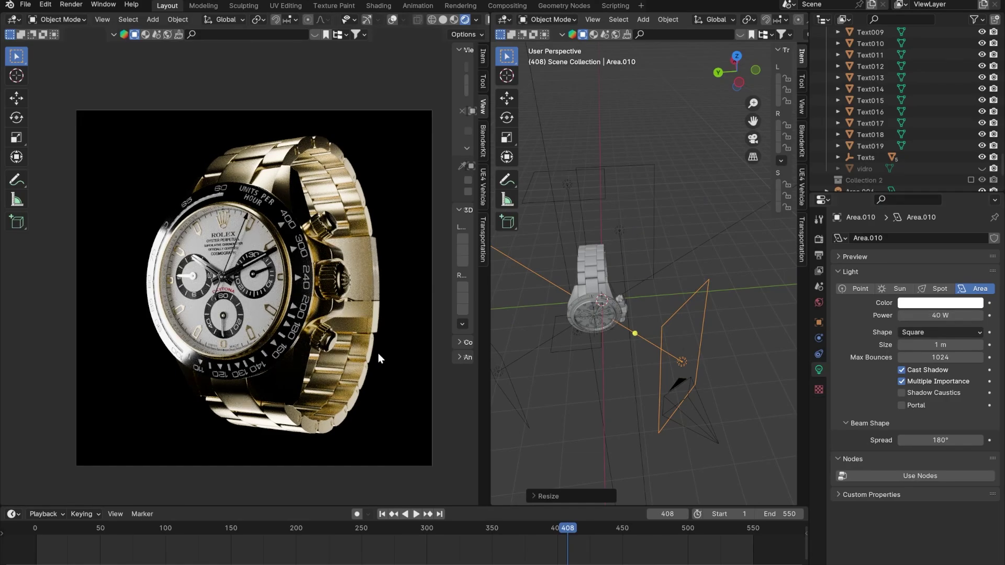
scroll(375, 359, "down", 1)
middle_click_drag(629, 354, 667, 286)
scroll(337, 327, "up", 2)
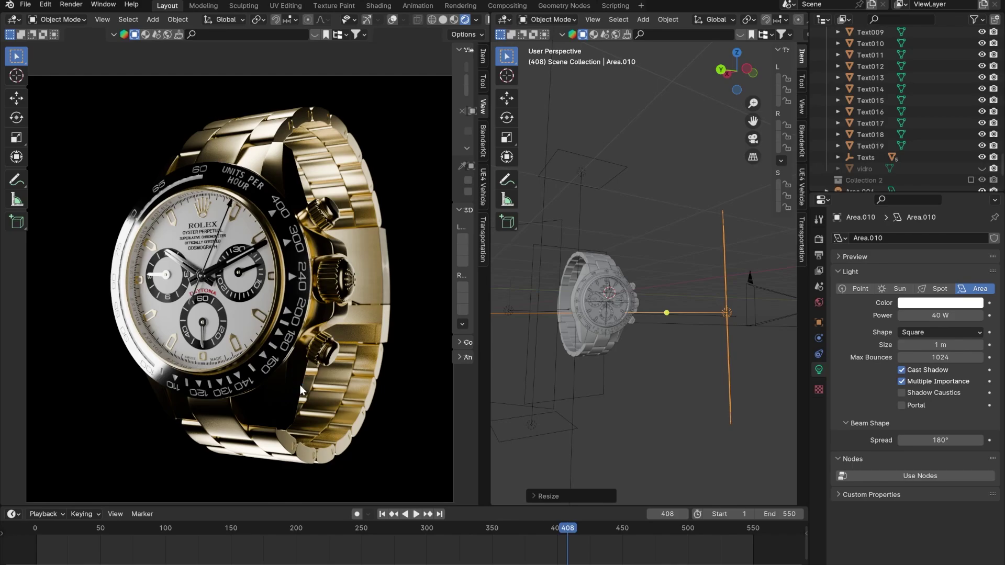
Set the Color Management view transform to False Color to check exposure
left_click(818, 238)
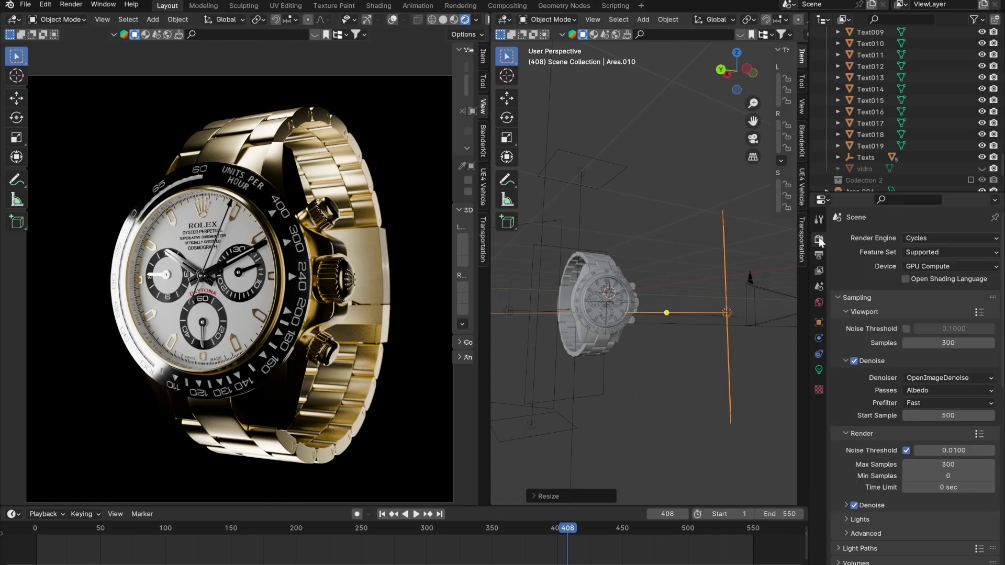
scroll(869, 332, "down", 4)
scroll(870, 332, "down", 10)
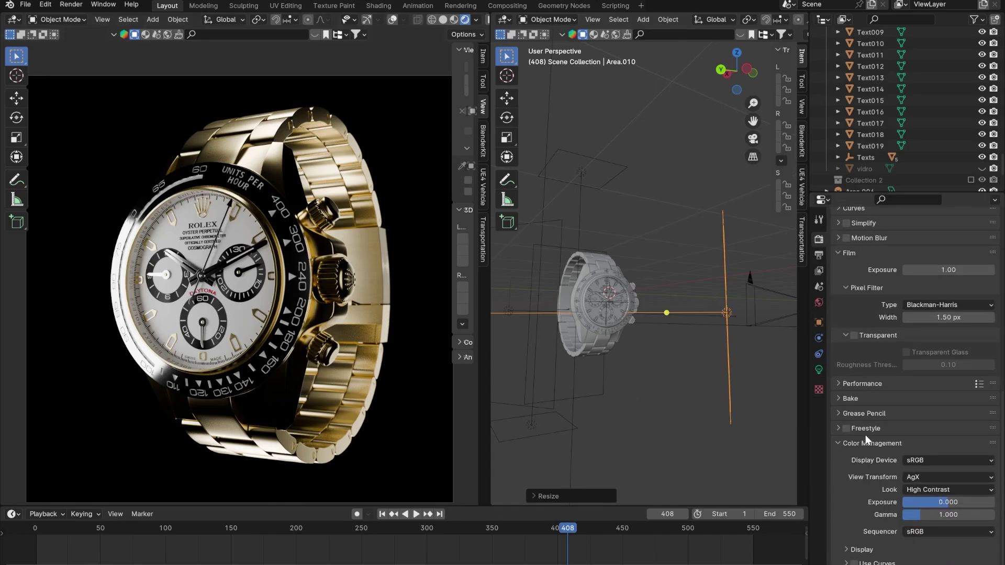
left_click(923, 475)
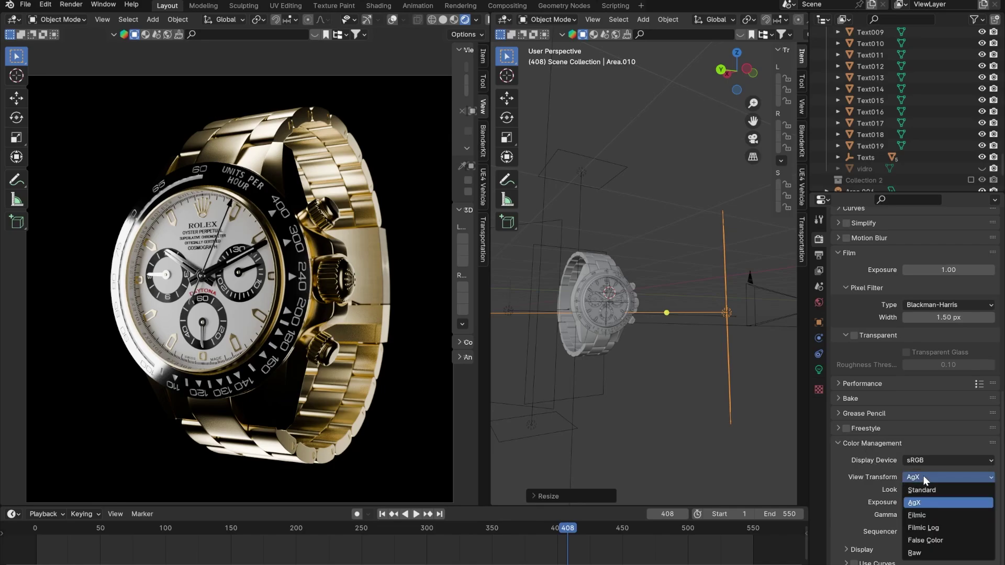
left_click(928, 539)
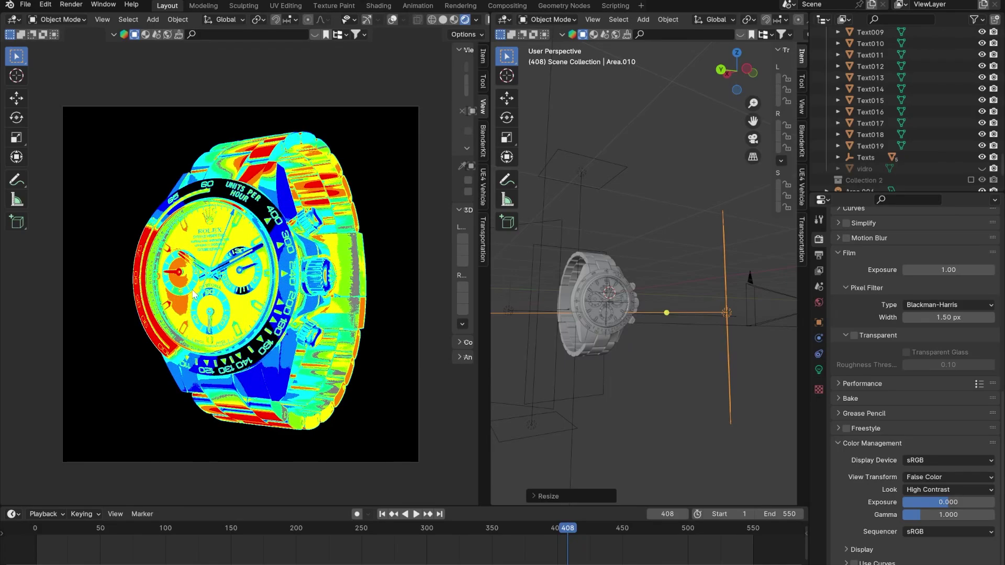
scroll(278, 295, "up", 2)
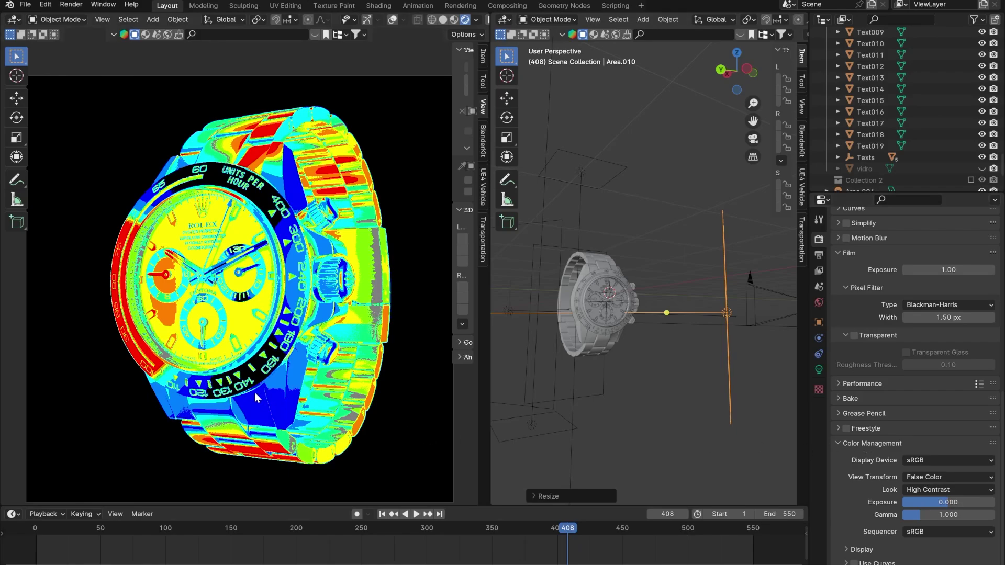
Switch the view transform back to AgX
left_click(939, 478)
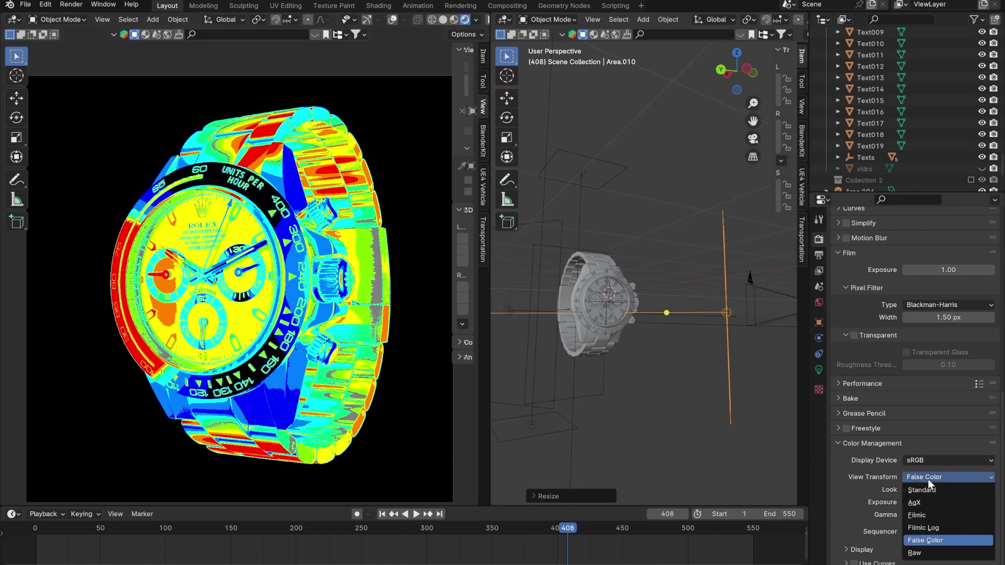
left_click(921, 504)
scroll(281, 328, "down", 1)
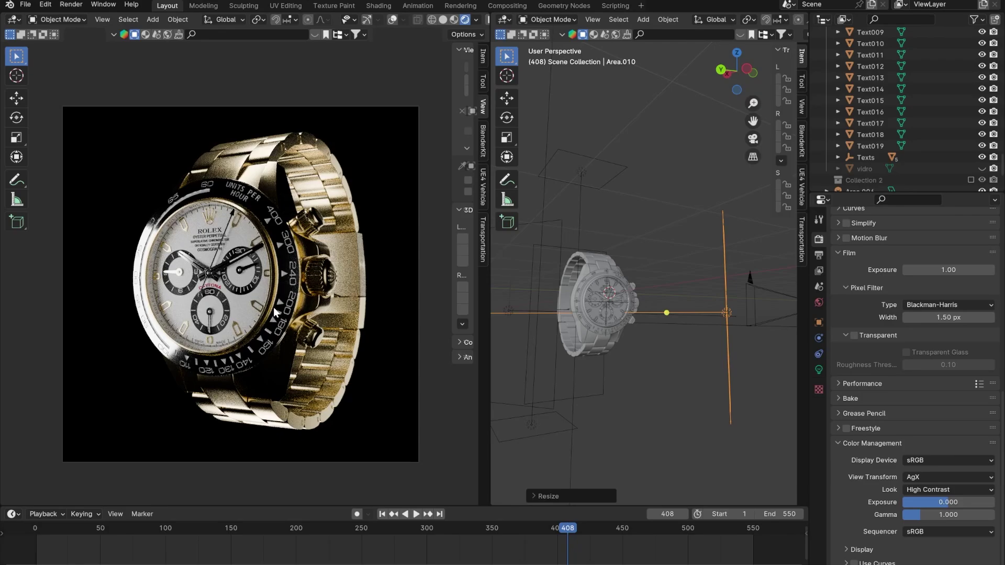
Reposition the top-left area light below the watch in the top-down view
middle_click_drag(687, 303, 718, 290)
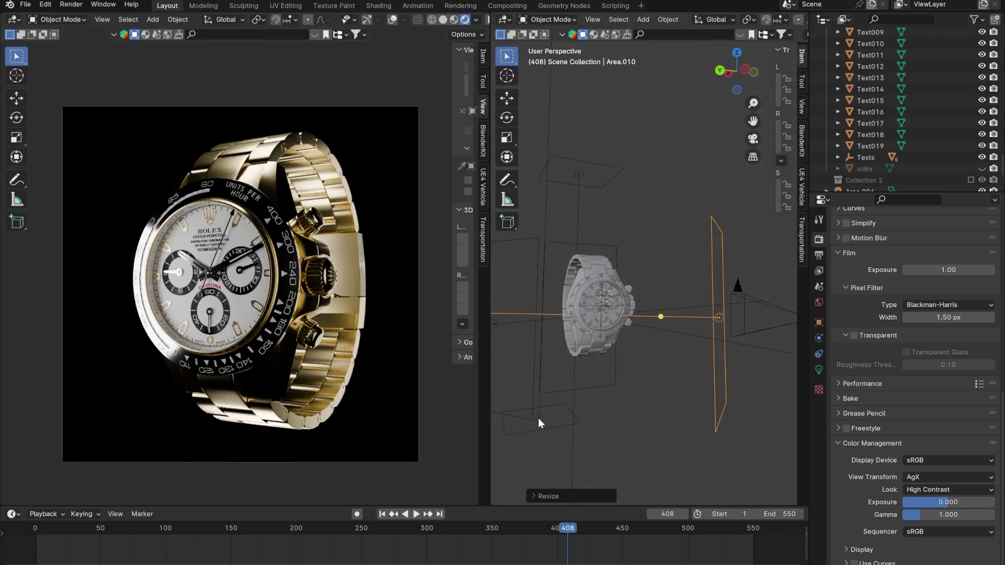
left_click(537, 417)
middle_click_drag(538, 417, 593, 264, "alt")
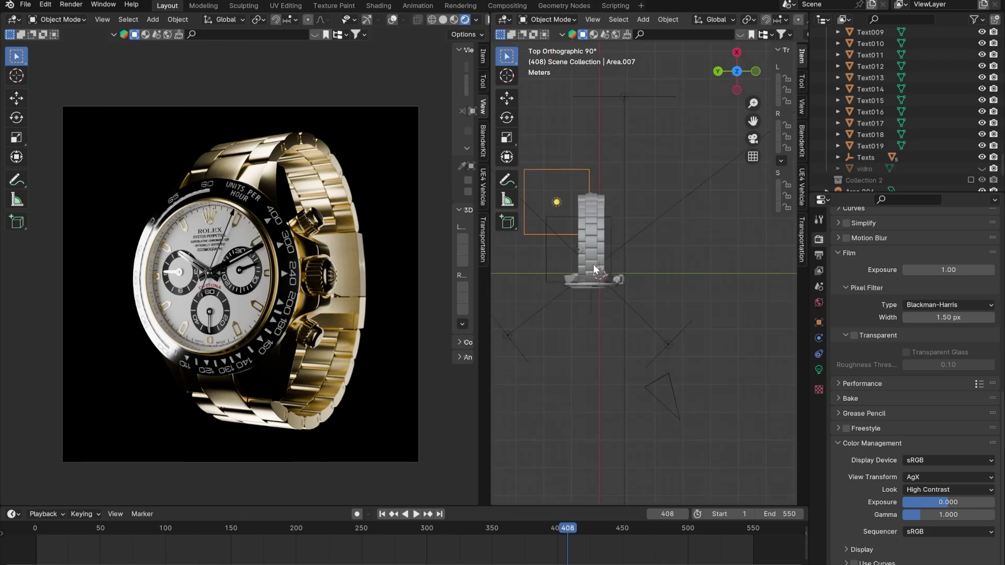
left_click(590, 225)
key("g")
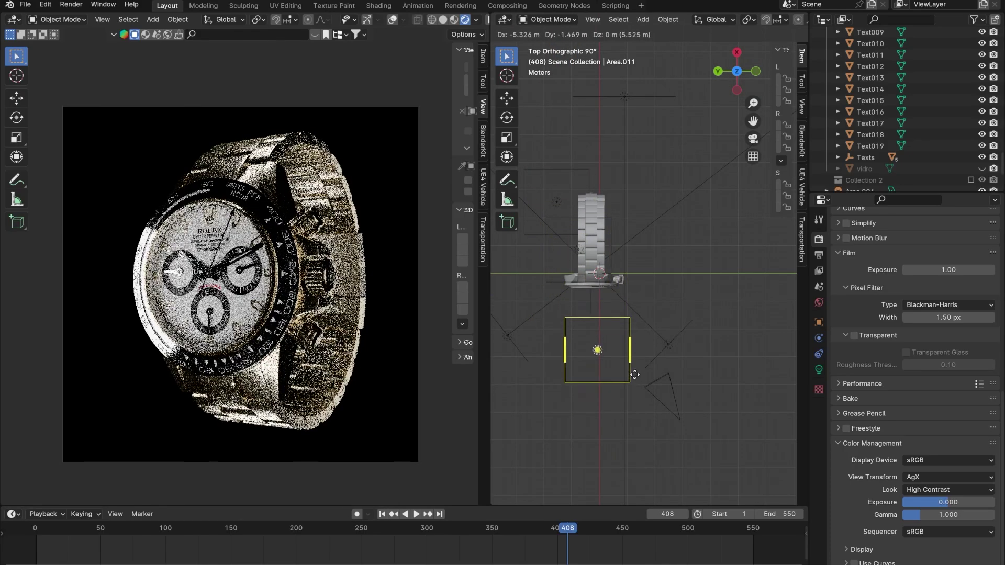
left_click(633, 383)
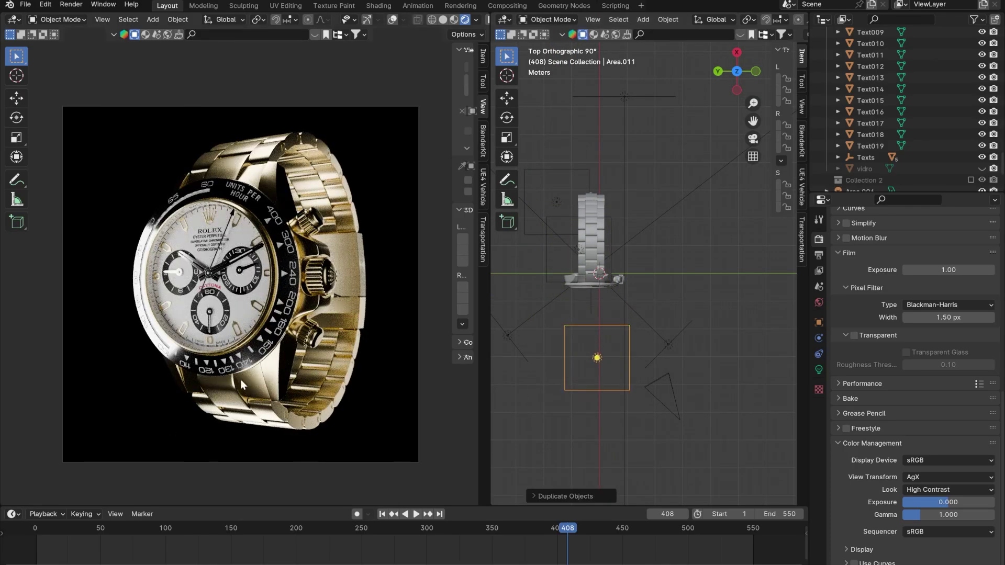
Move the light along the Y axis to a new spot
middle_click_drag(602, 304, 615, 220)
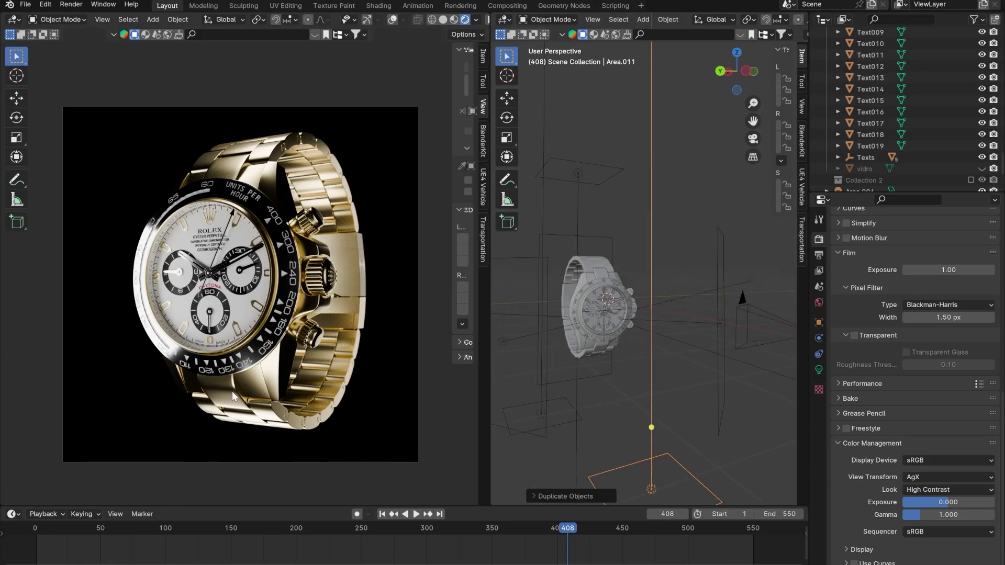
key("g")
key("y")
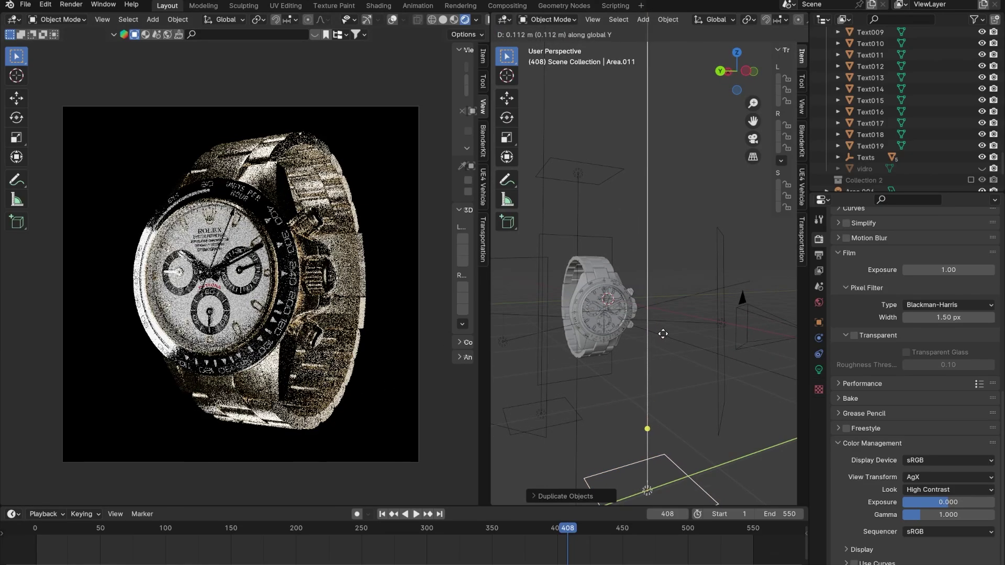
left_click(614, 358)
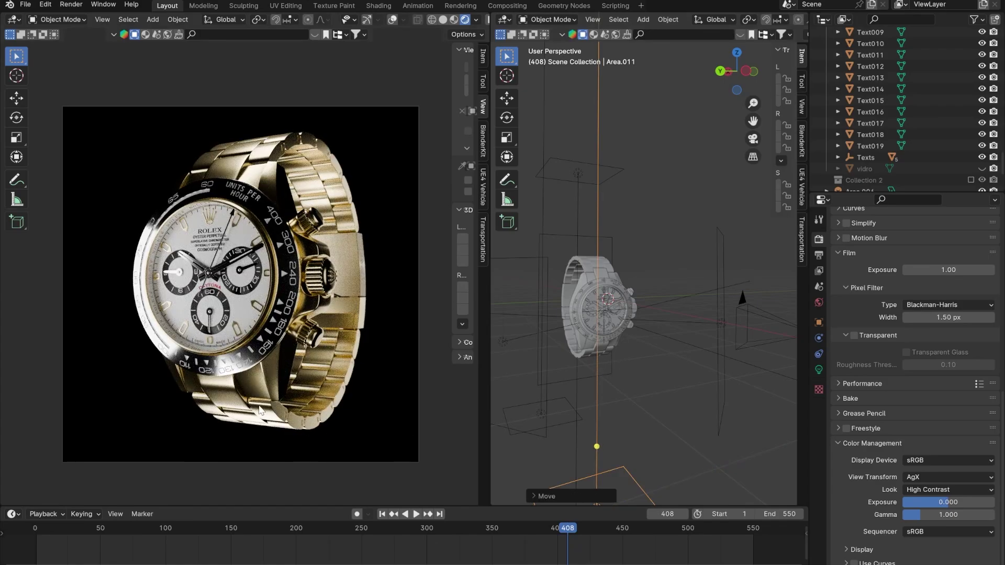
scroll(261, 411, "up", 5)
scroll(234, 338, "down", 5)
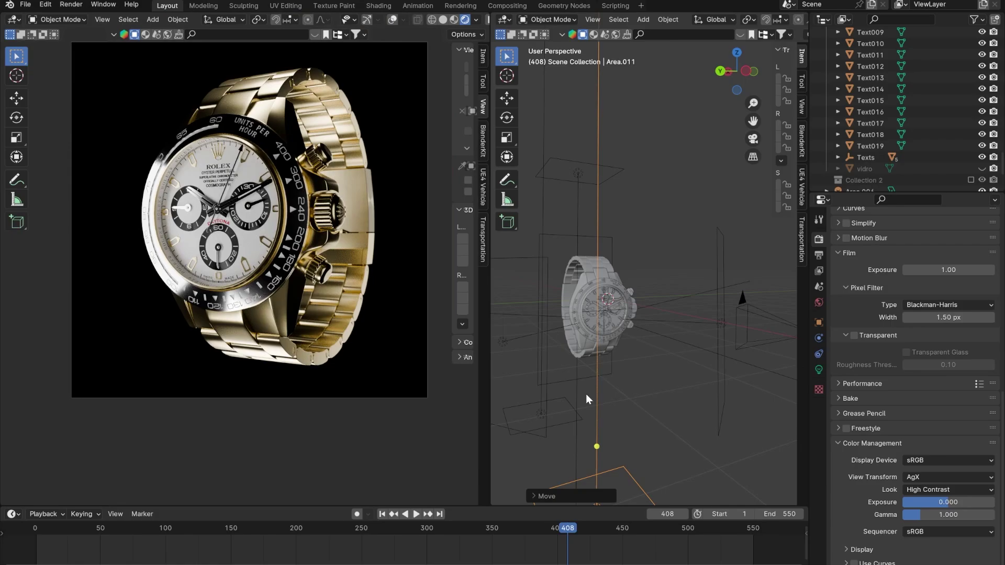
Bring up Area.011's light settings showing 40 W, then switch to top view
key("g")
key("Escape")
key("g")
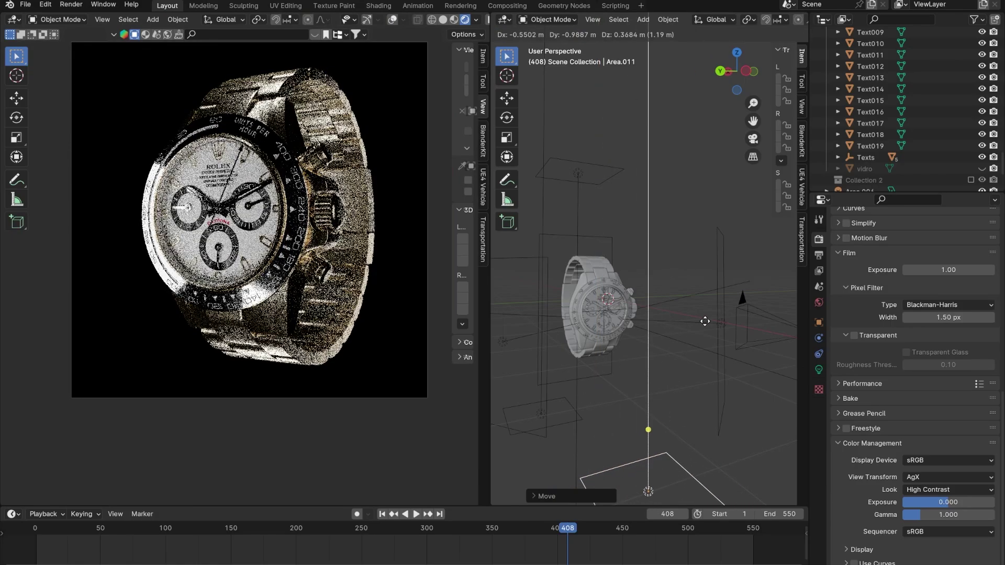
key("Escape")
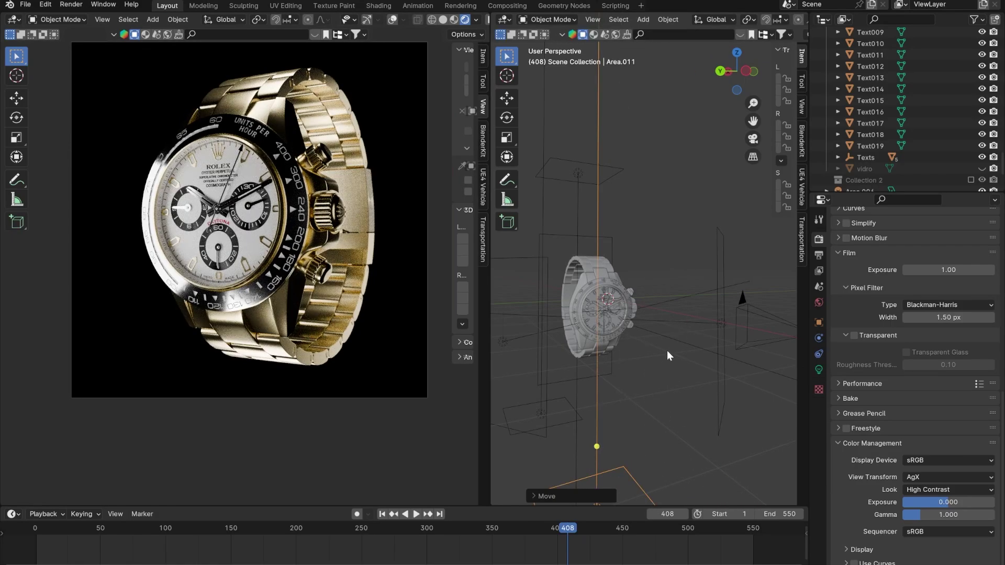
left_click(817, 369)
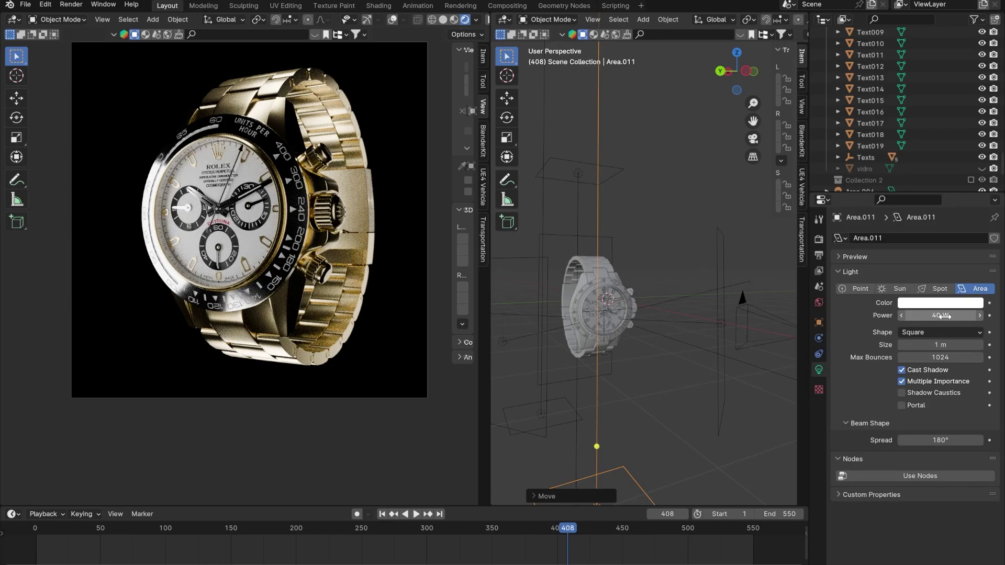
scroll(313, 301, "down", 2)
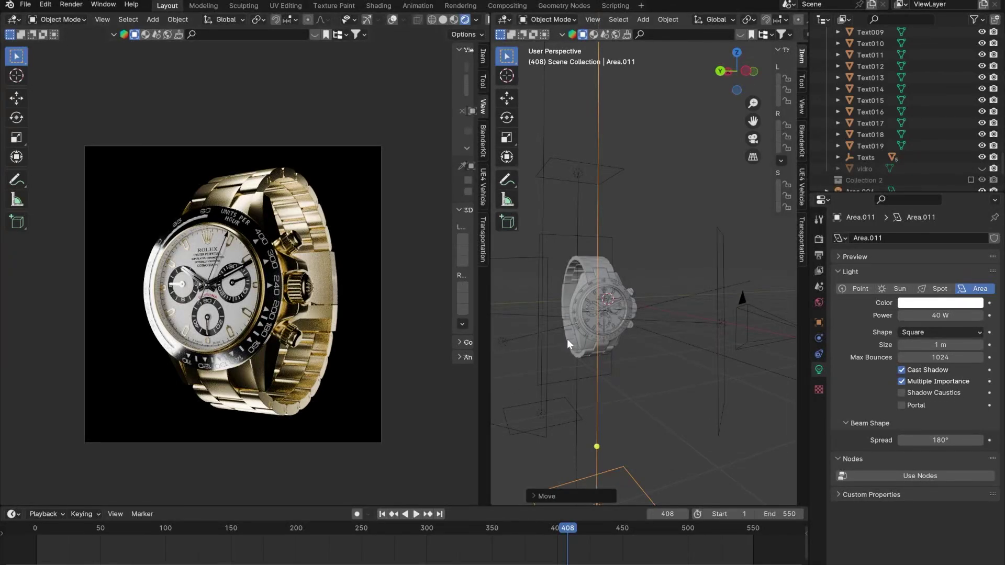
key("KP_7")
key("g")
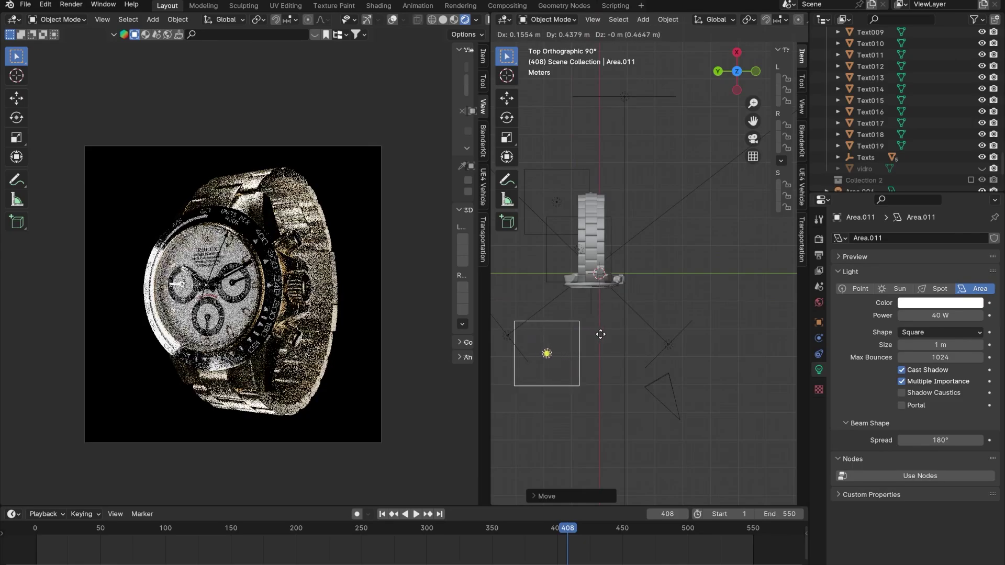
Nudge the front area light Area.011 closer to the watch in two moves
left_click(659, 343)
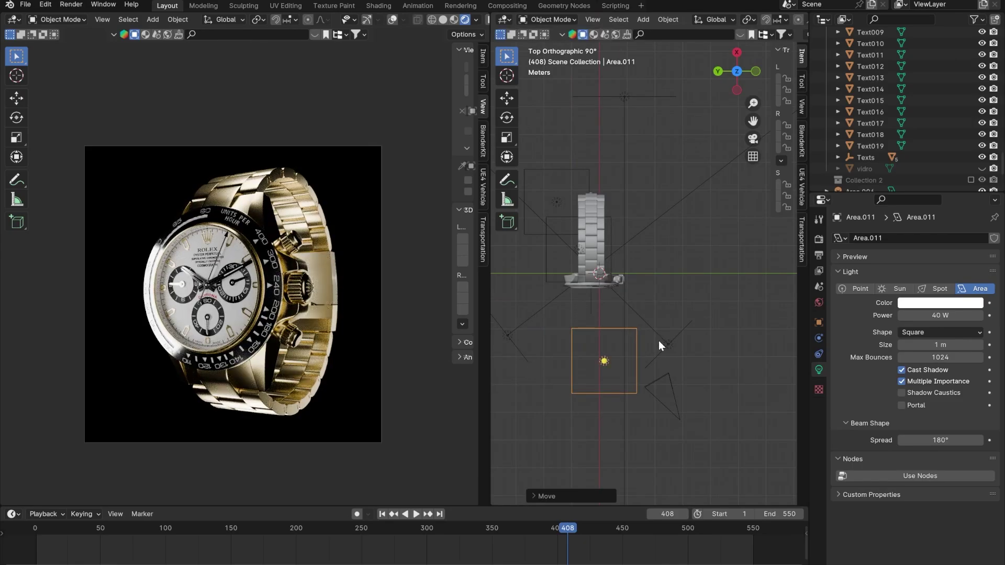
key("g")
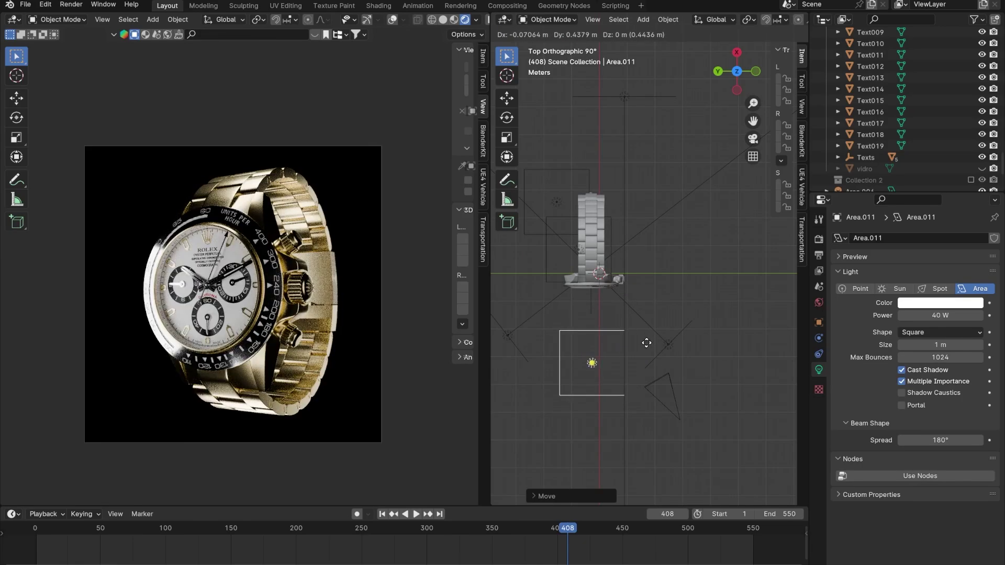
left_click(651, 347)
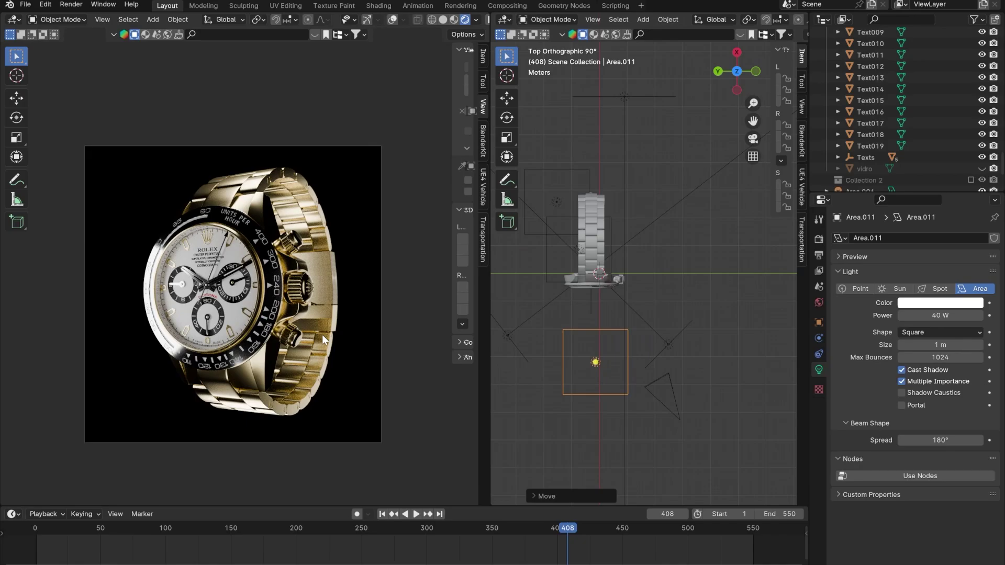
scroll(287, 330, "up", 2)
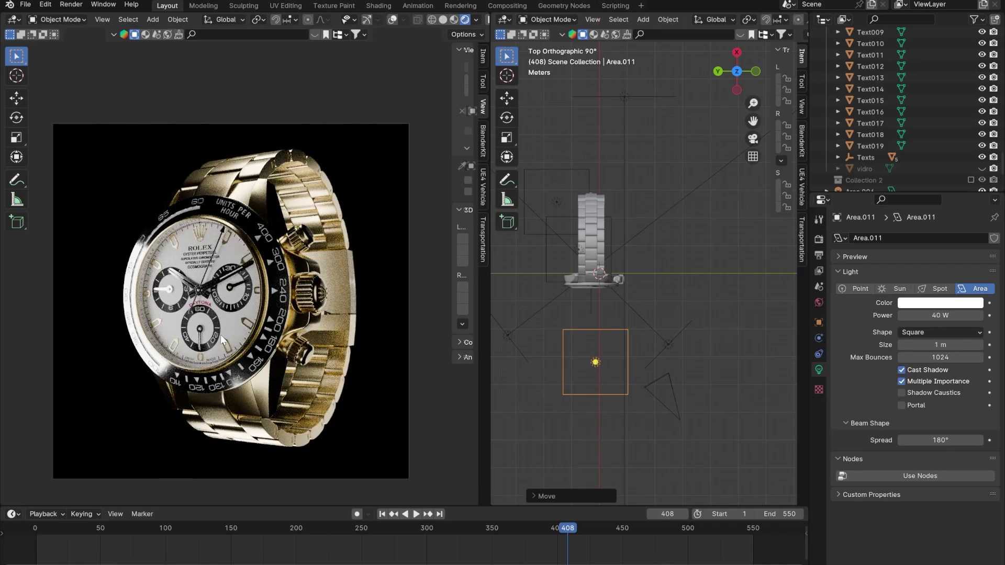
scroll(275, 316, "up", 2)
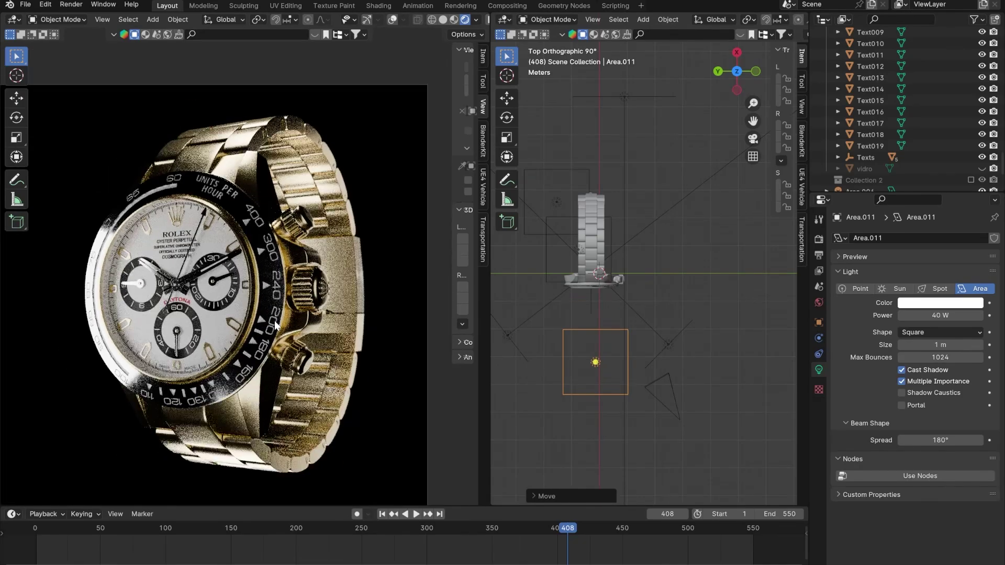
scroll(281, 319, "up", 1)
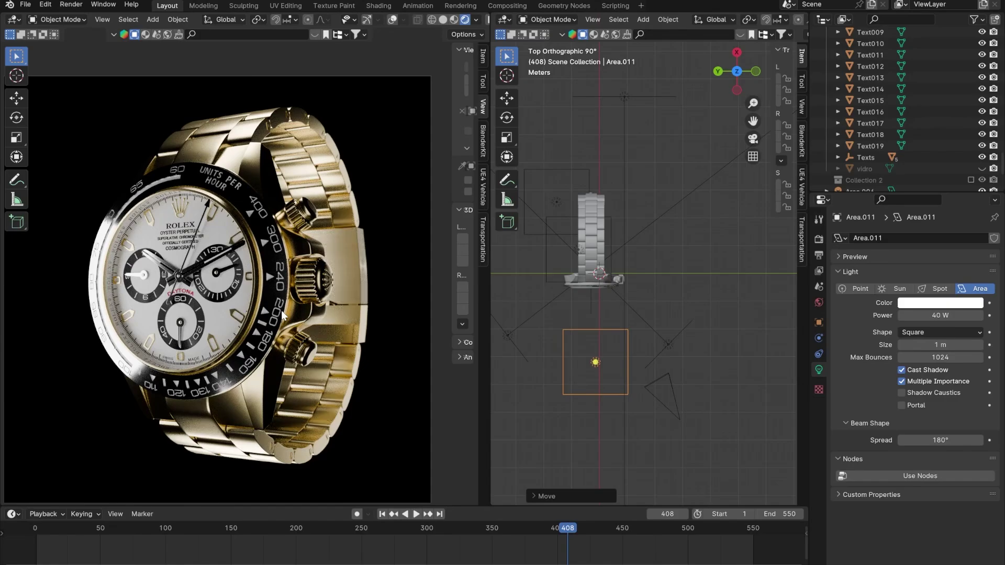
scroll(283, 314, "down", 2)
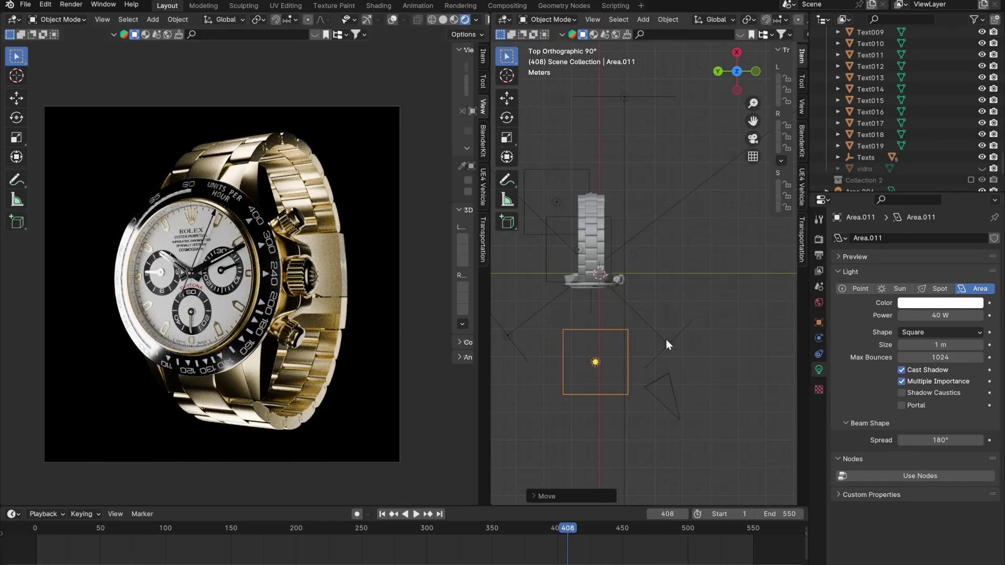
Move Area.010 slightly closer to the watch and cancel an unwanted Area.011 move
left_click(678, 347)
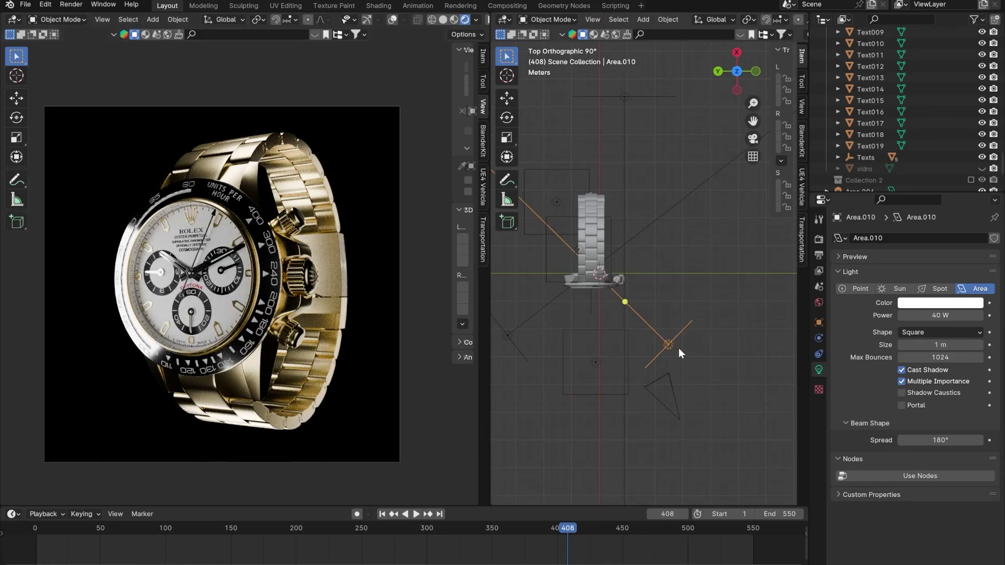
key("g")
left_click(672, 336)
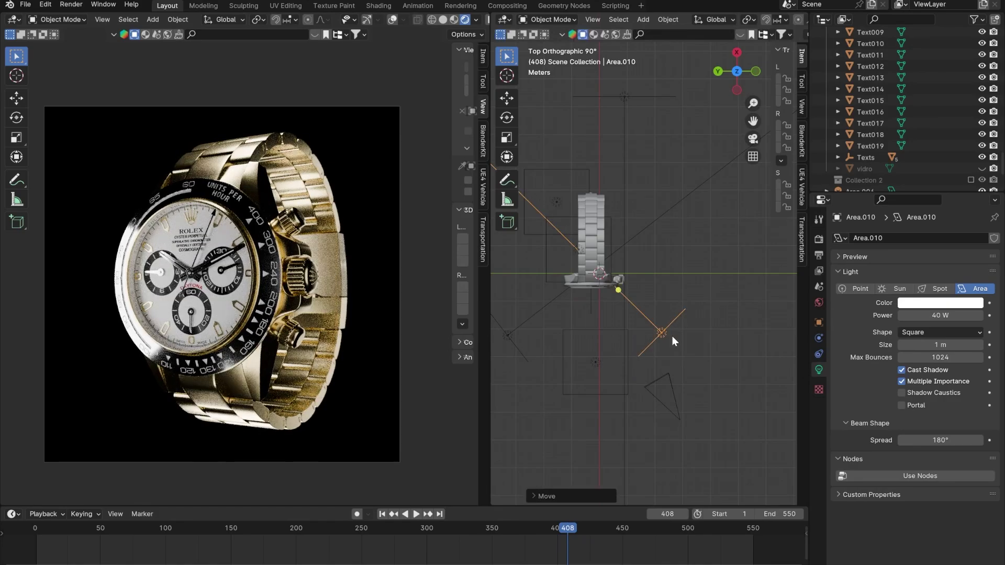
left_click(605, 365)
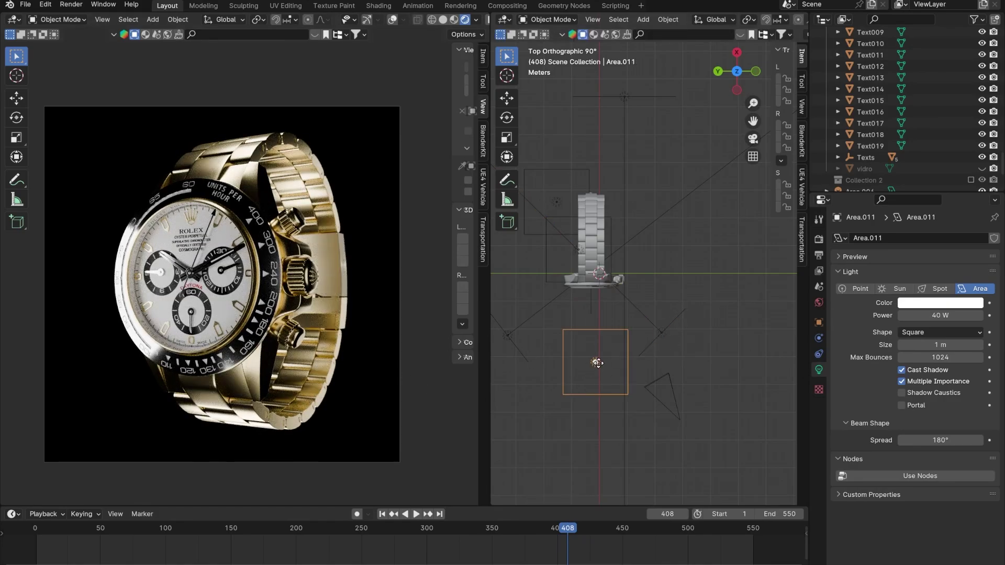
key("g")
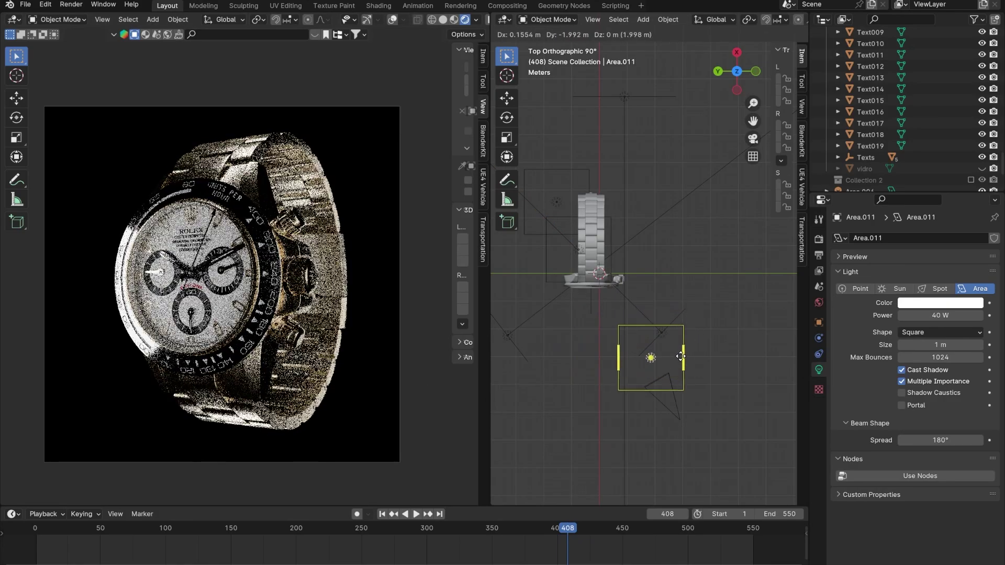
right_click(700, 379)
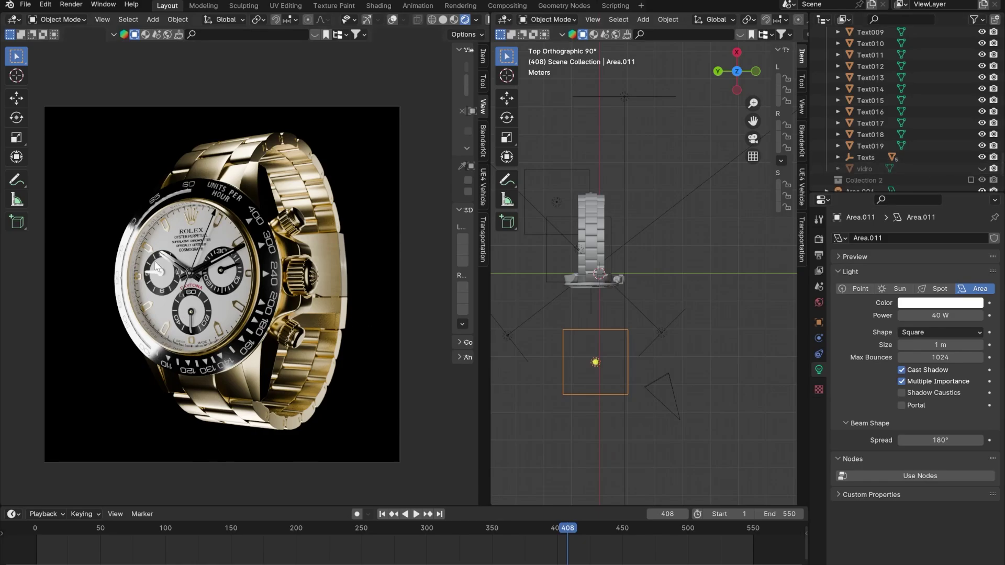
Inspect the light layout from an angle, top view and a tilted perspective
middle_click_drag(602, 277, 591, 197)
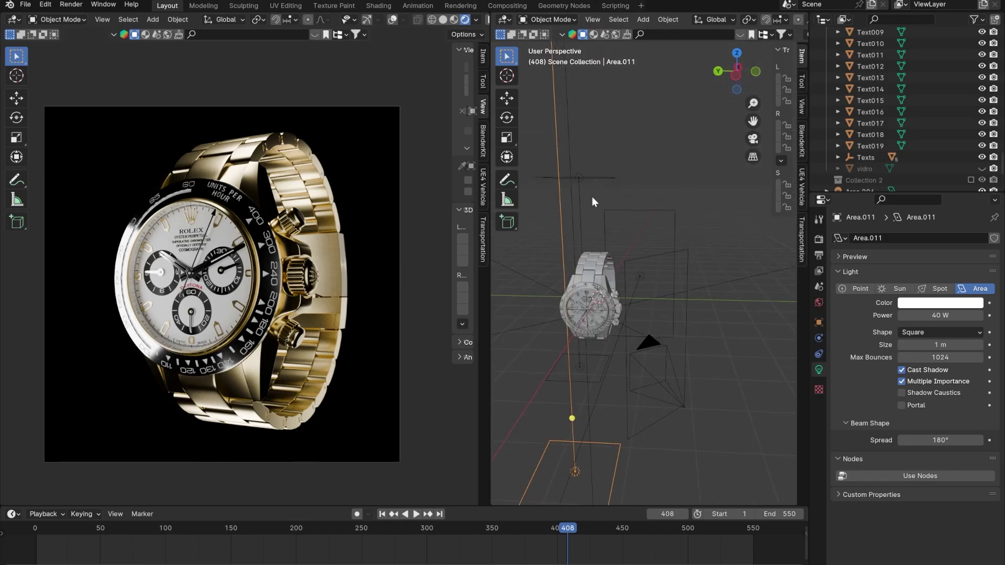
scroll(235, 314, "down", 1)
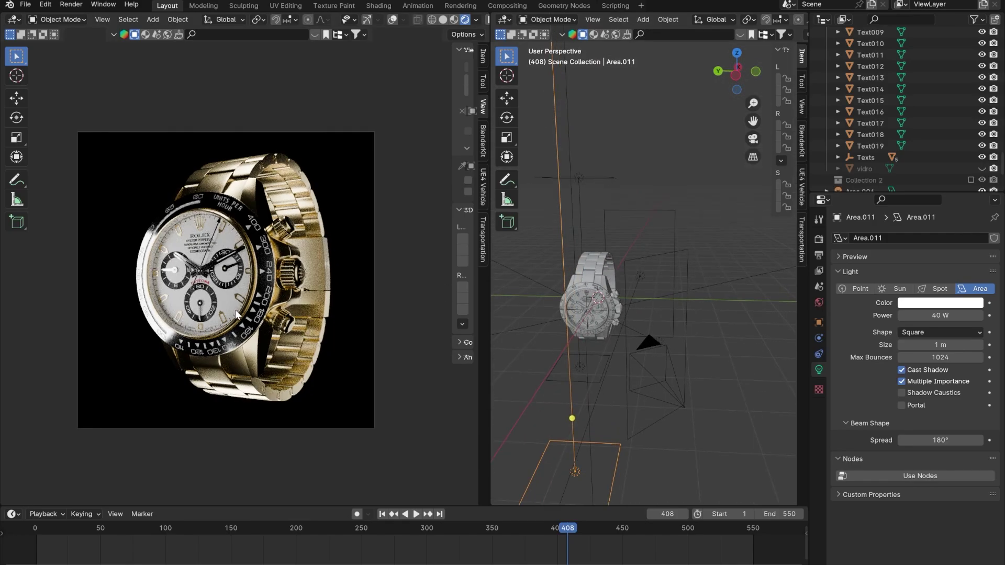
scroll(235, 314, "up", 1)
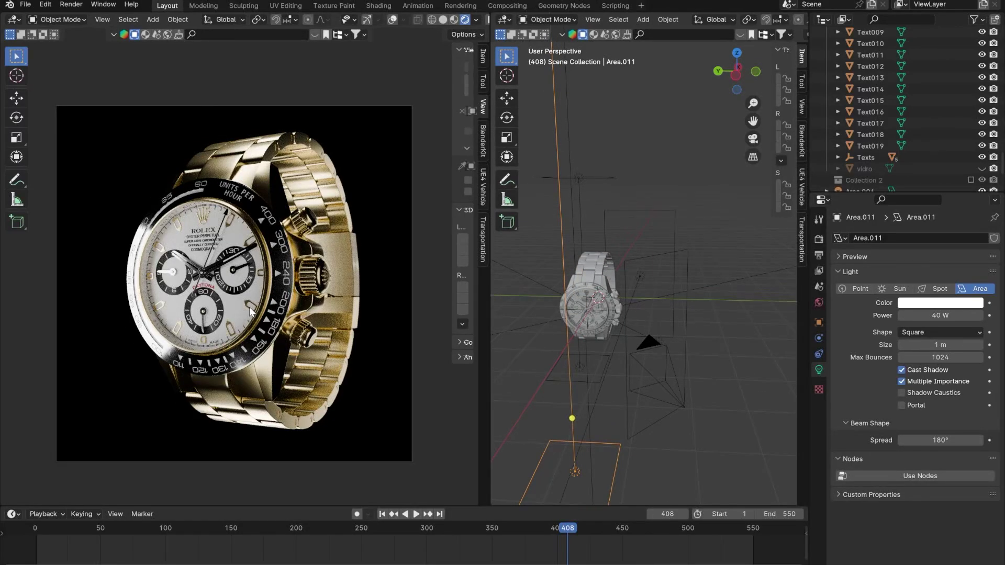
scroll(225, 351, "up", 4)
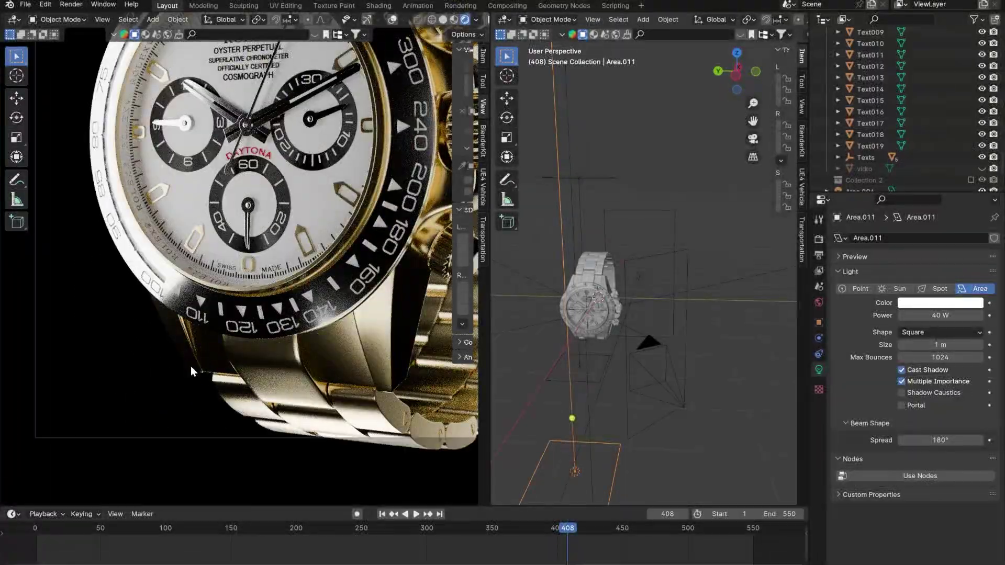
scroll(191, 366, "down", 4)
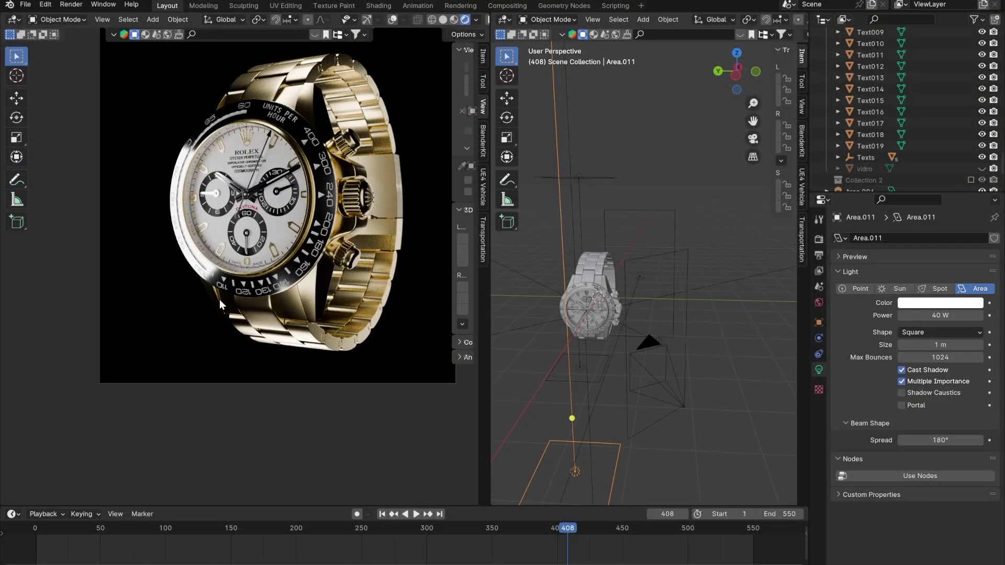
scroll(231, 320, "down", 2)
key("KP_7")
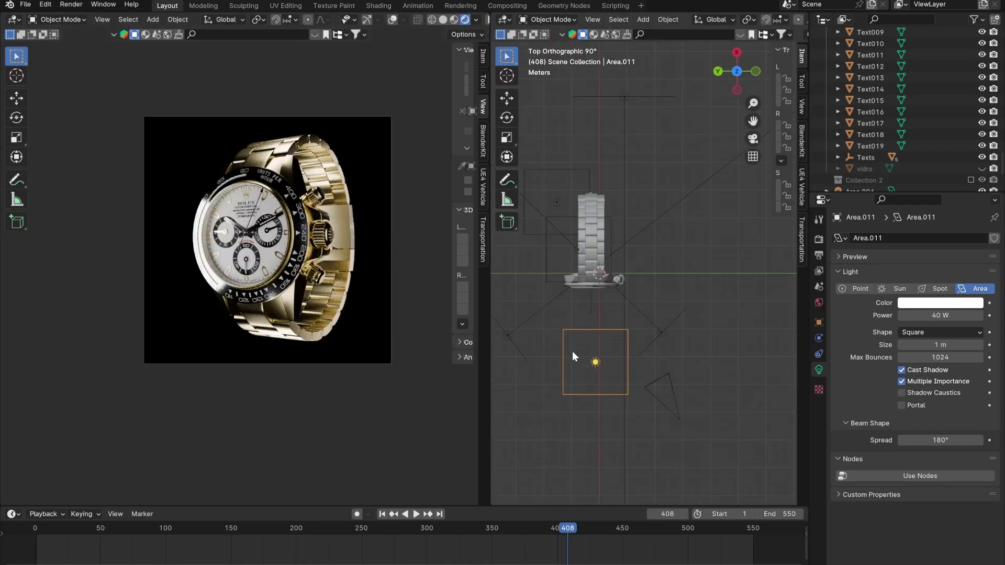
middle_click_drag(573, 352, 666, 260)
Duplicate the upper area light, keep it in the horizontal plane, and rotate it
left_click(689, 208)
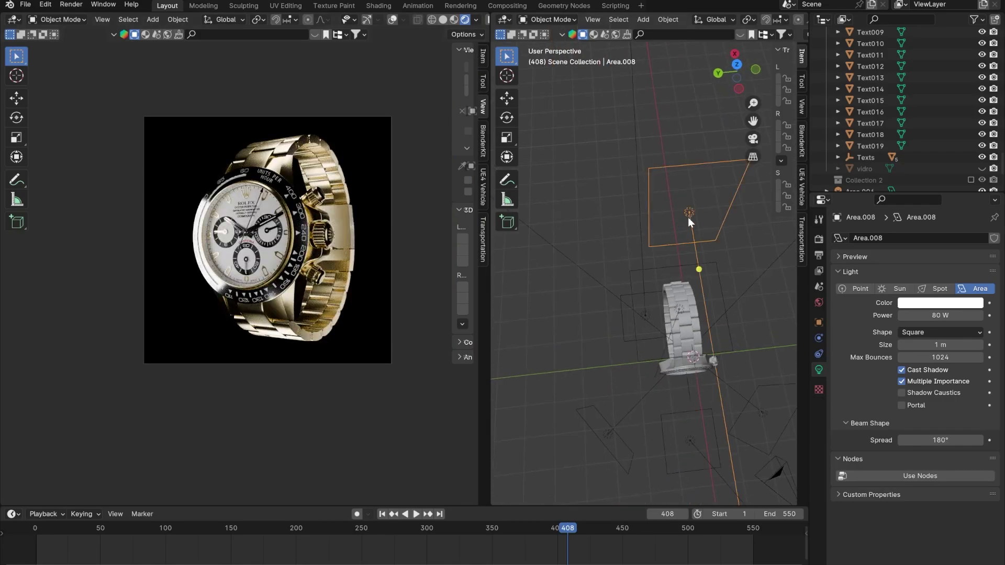
key("shift+d")
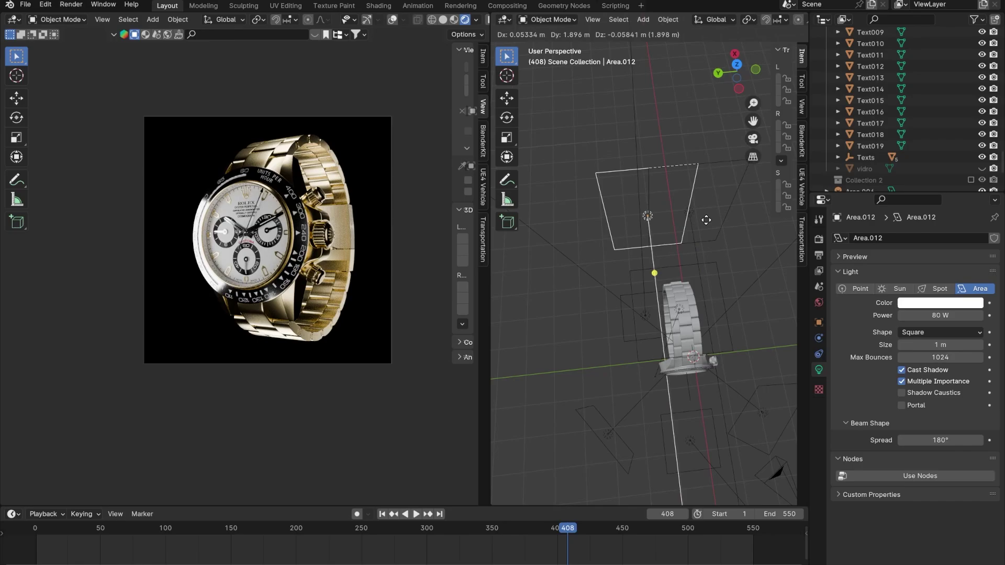
key("shift+z")
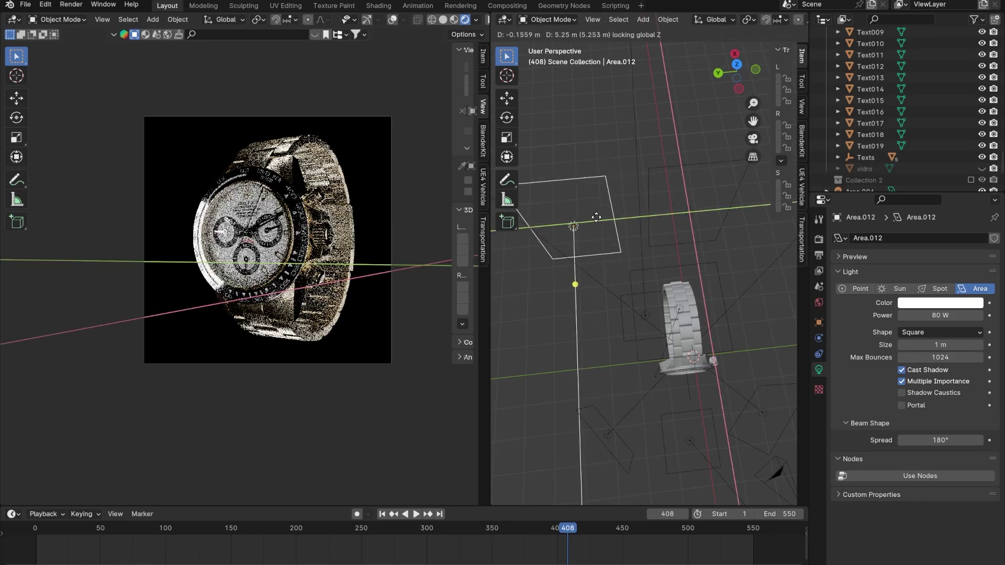
left_click(604, 218)
key("KP_7")
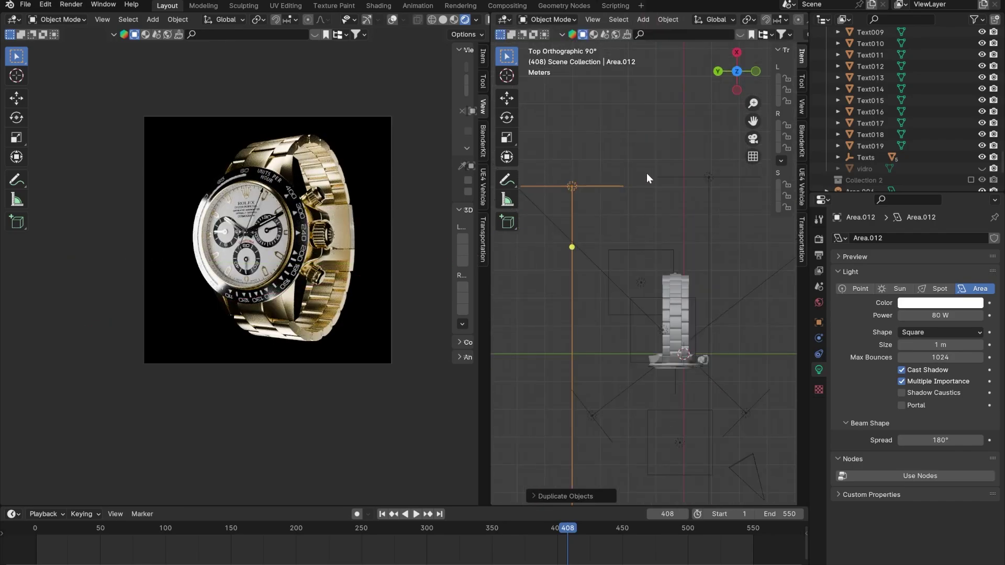
key("r")
left_click(665, 128)
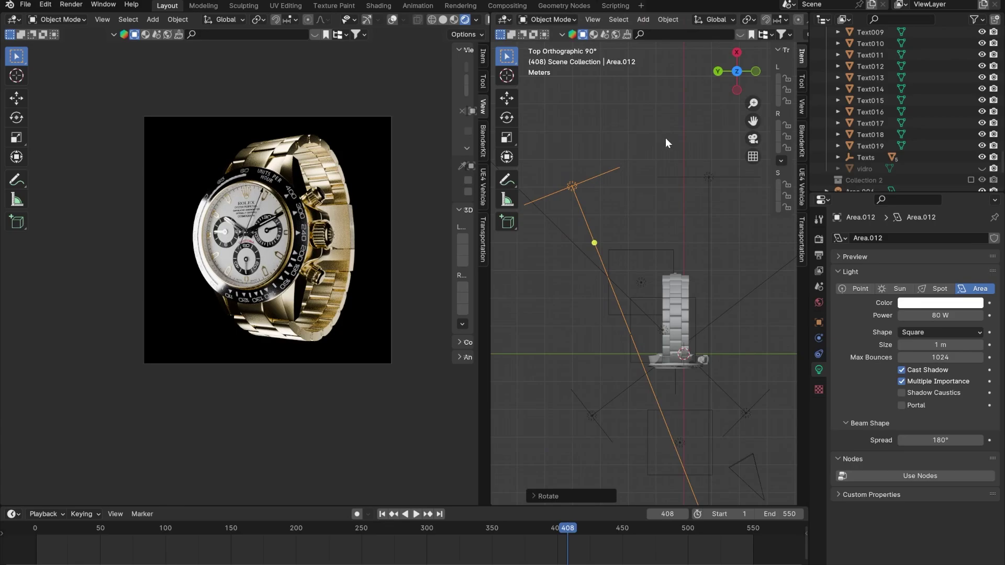
Narrow the new light by scaling it along the X axis
key("s")
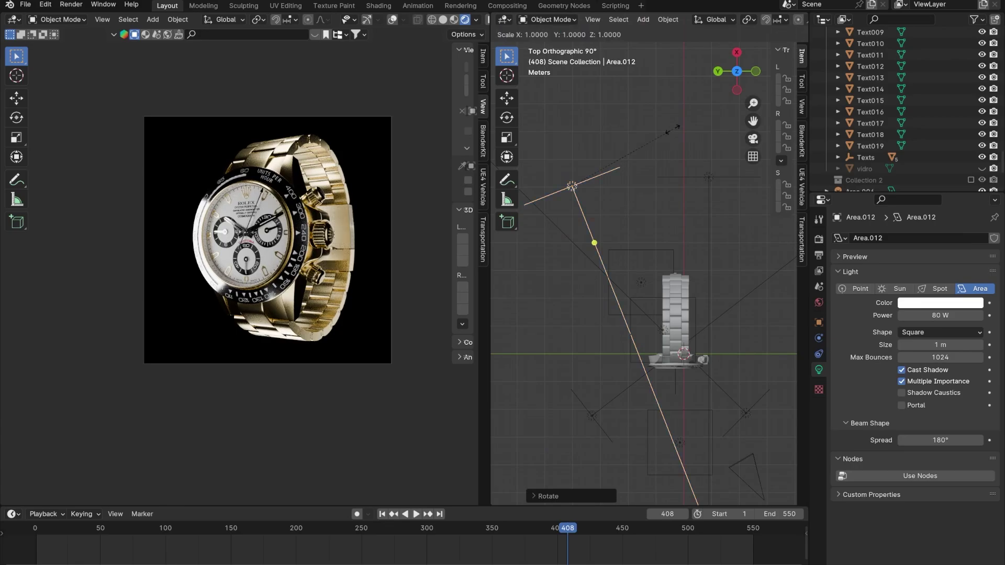
key("x")
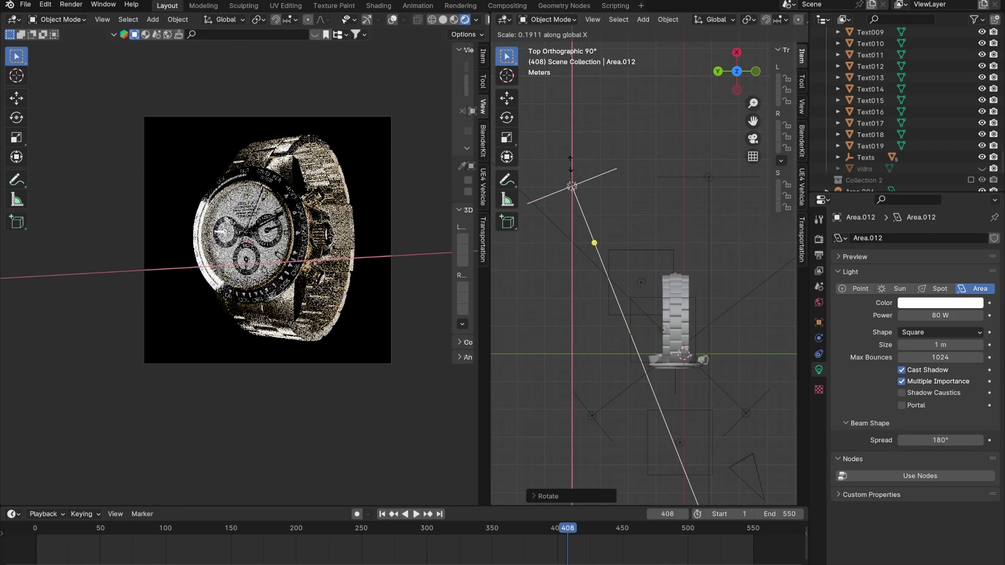
left_click(605, 179)
middle_click_drag(605, 179, 636, 121)
key("s")
key("z")
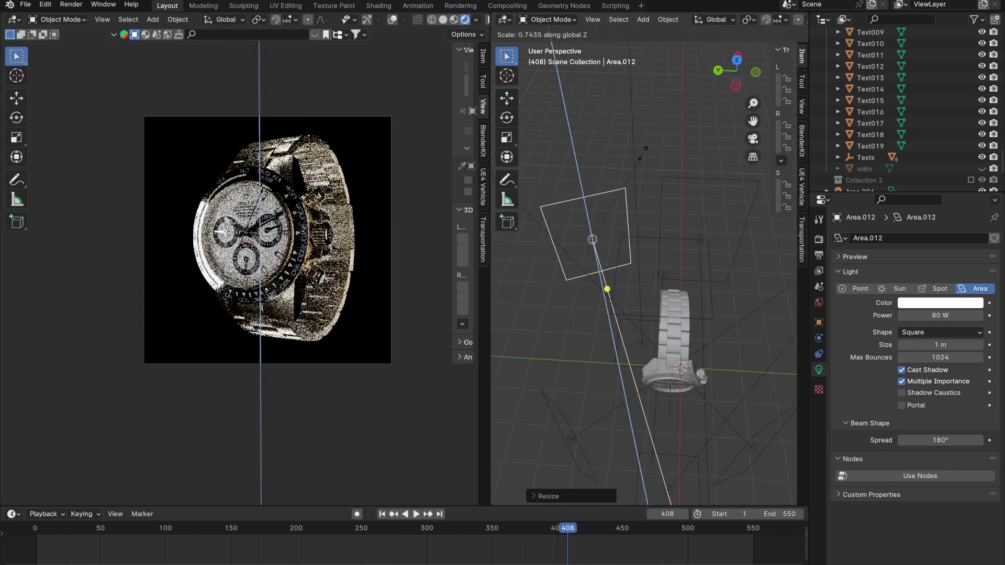
key("x")
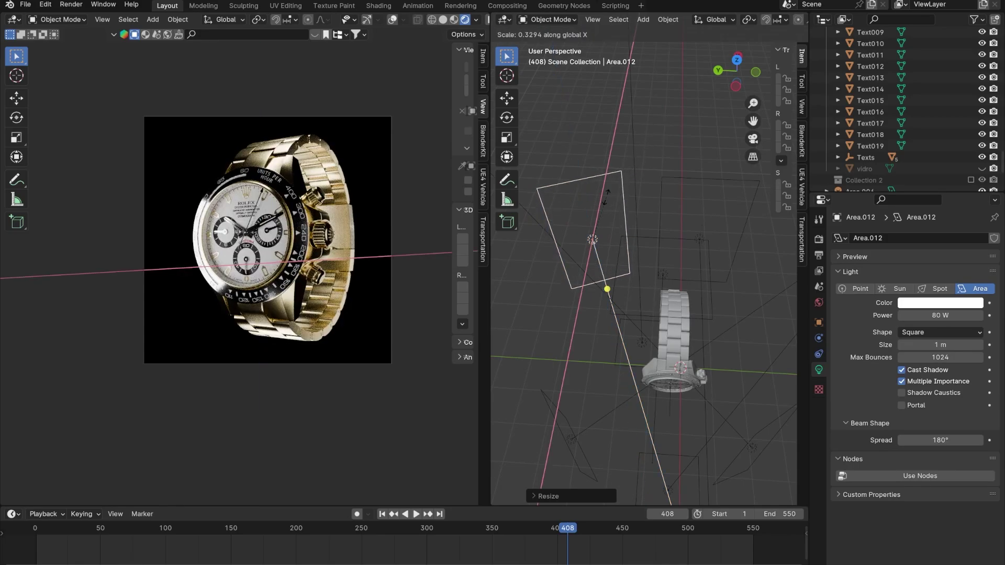
left_click(658, 230)
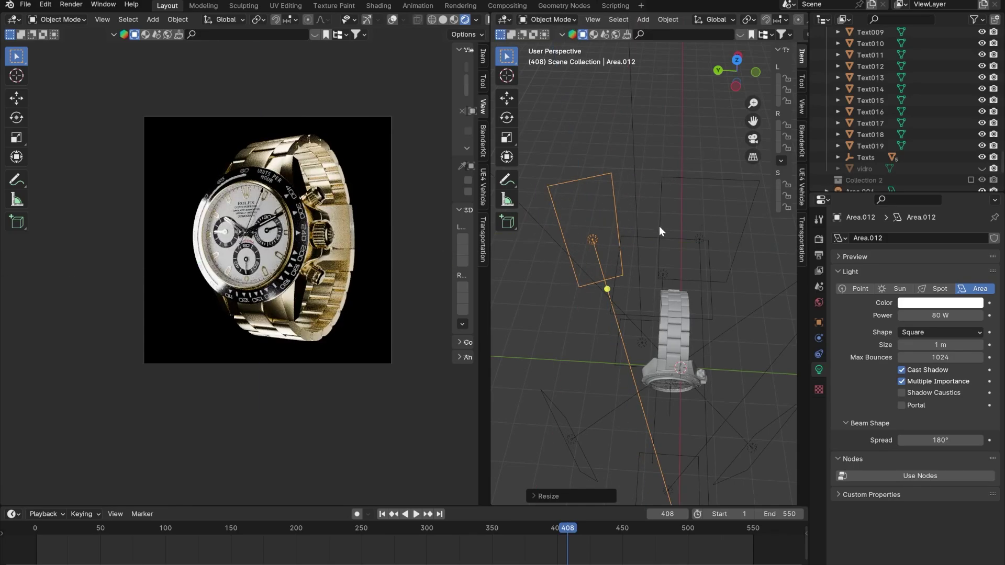
Raise the new light vertically and adjust its angle from above
key("g")
key("shift+z")
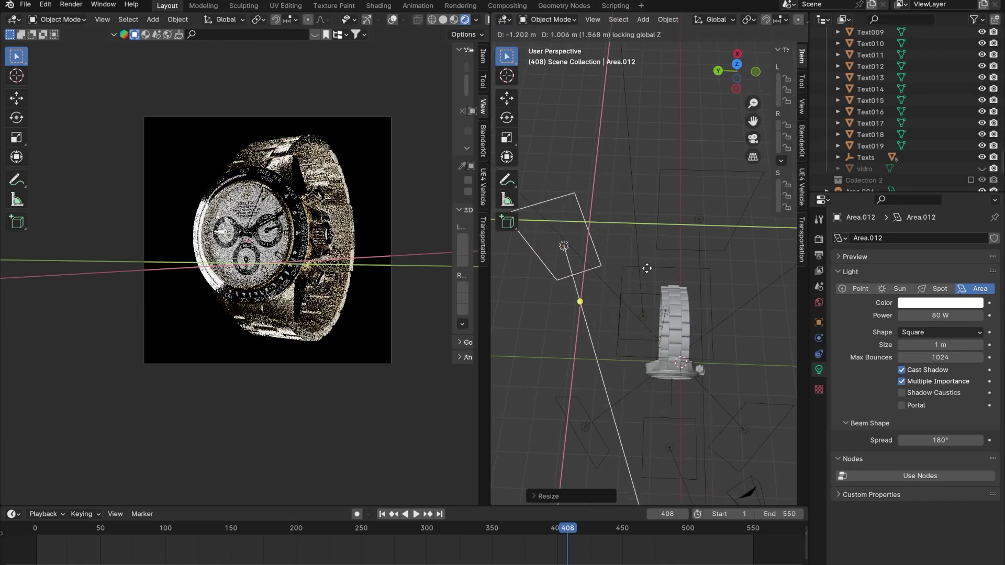
left_click(702, 244)
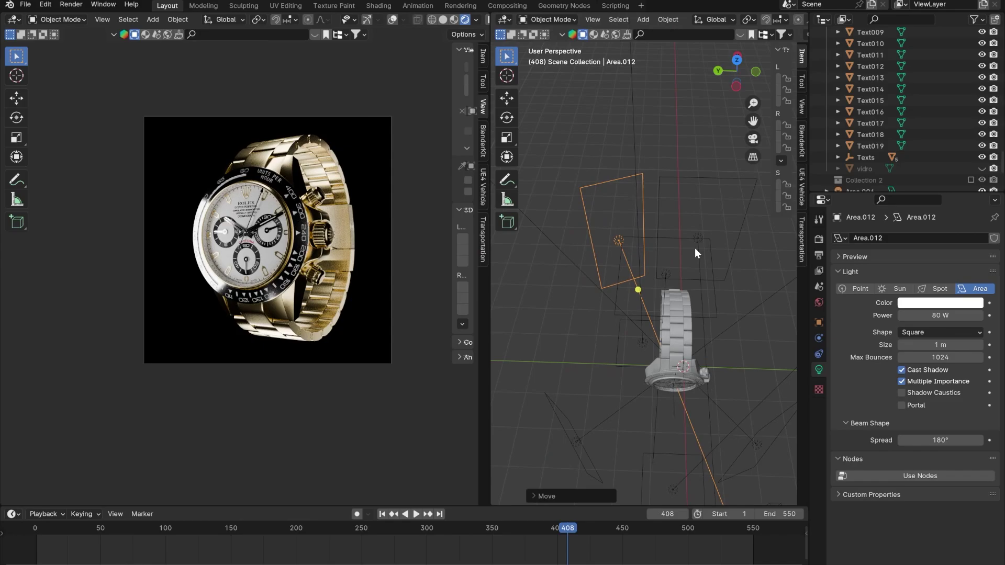
middle_click_drag(695, 250, 637, 287, "alt")
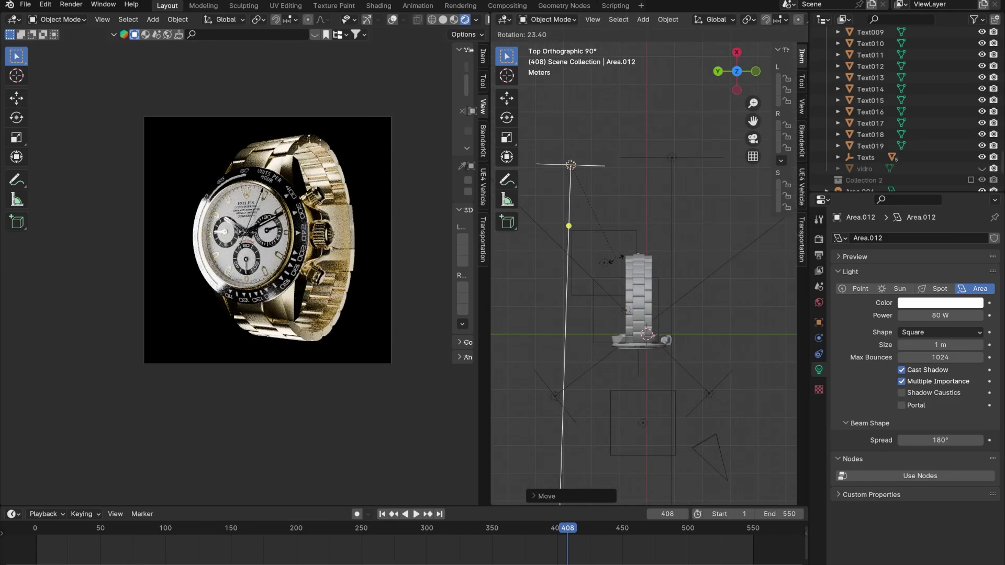
left_click(630, 258)
Aim Area.012 at the watch's side with alternating moves and rotations
key("g")
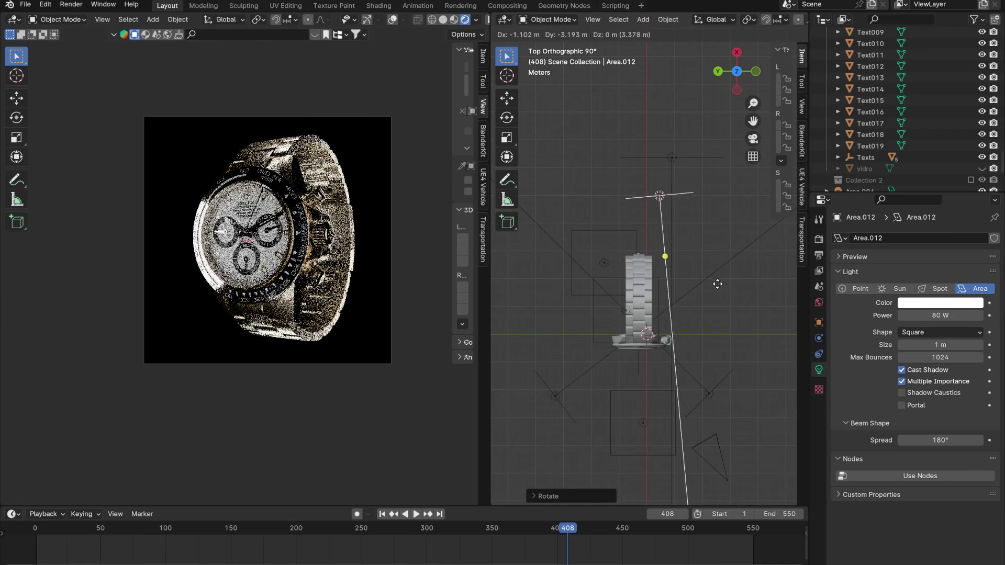
left_click(697, 282)
key("r")
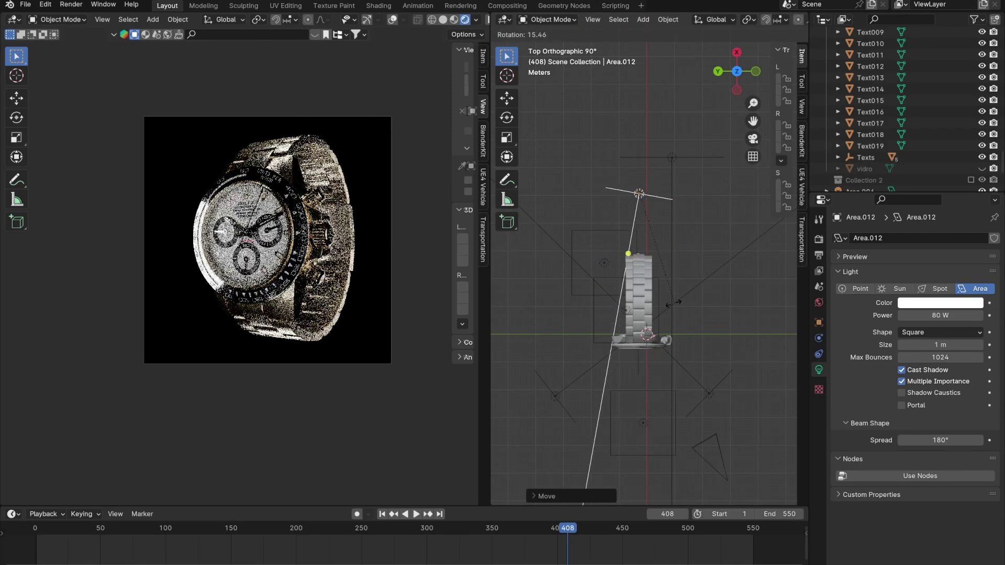
left_click(644, 308)
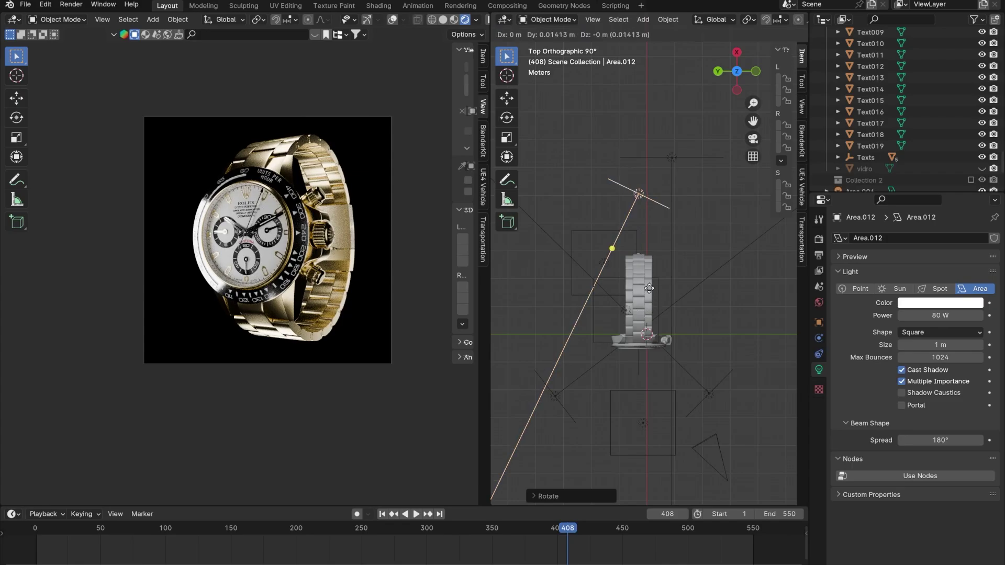
key("g")
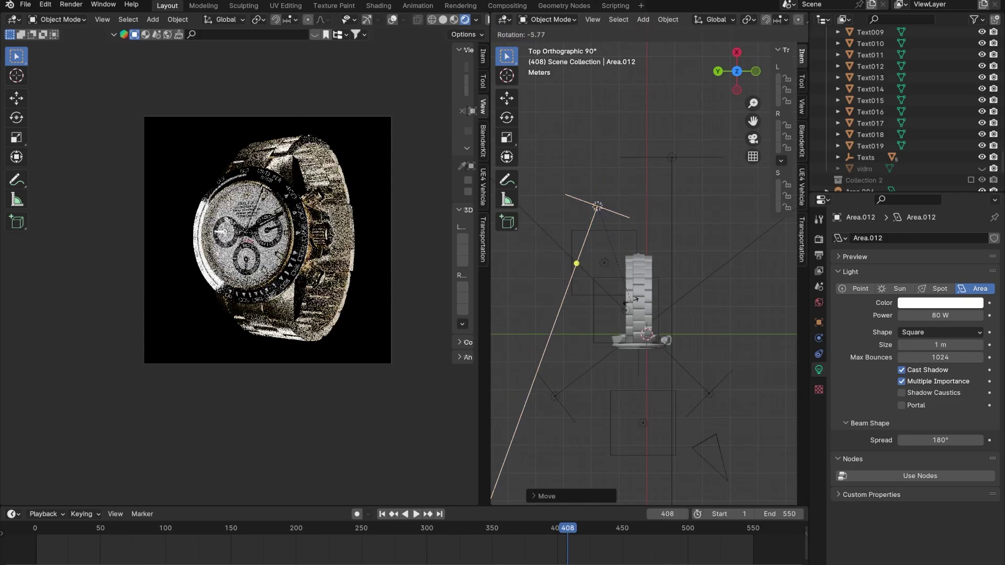
left_click(607, 301)
key("r")
left_click(680, 279)
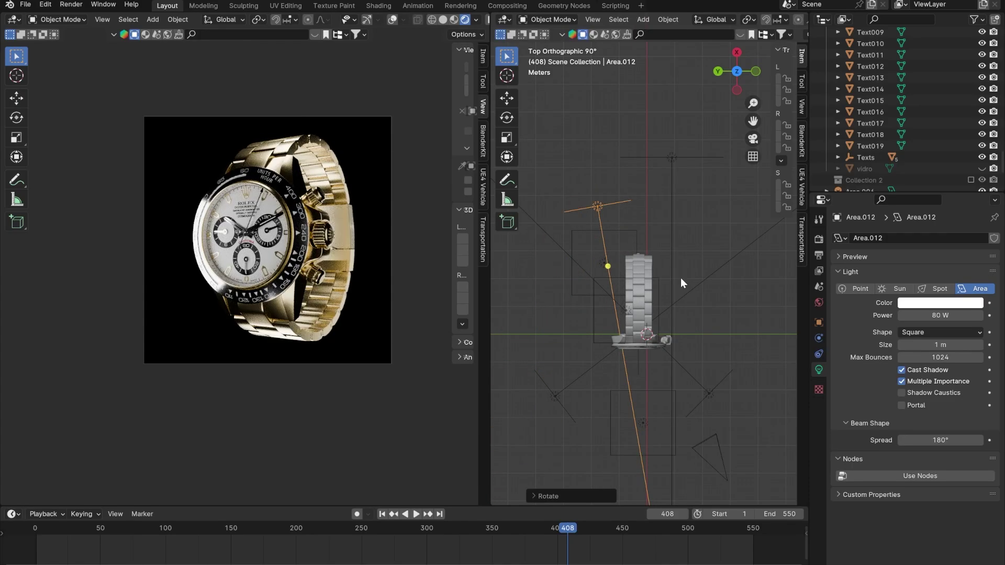
key("Delete")
Zoom the render view, orbit to perspective, and select the 80 W light Area.009
scroll(270, 264, "up", 3)
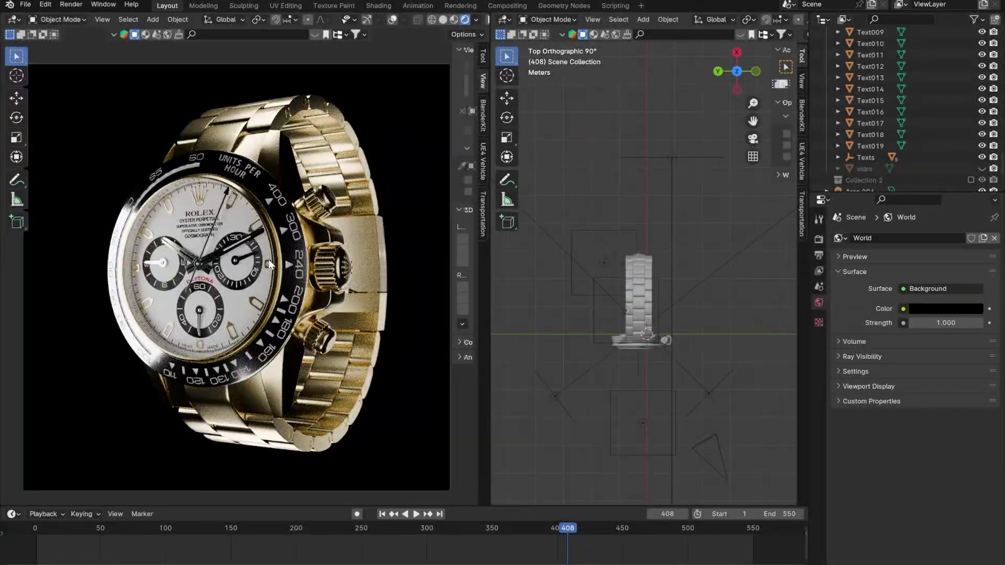
scroll(269, 264, "down", 1)
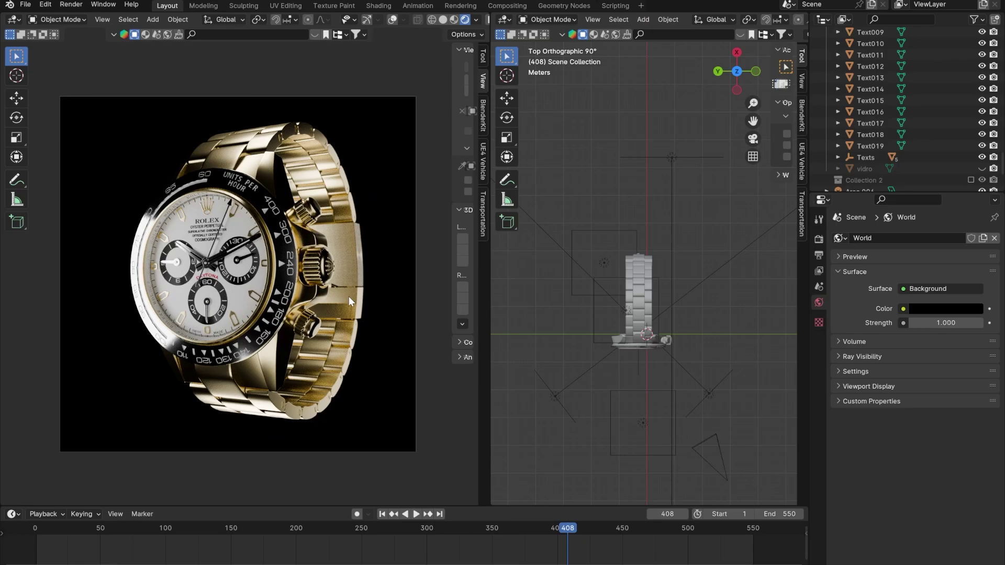
middle_click_drag(626, 305, 542, 342)
left_click(554, 333)
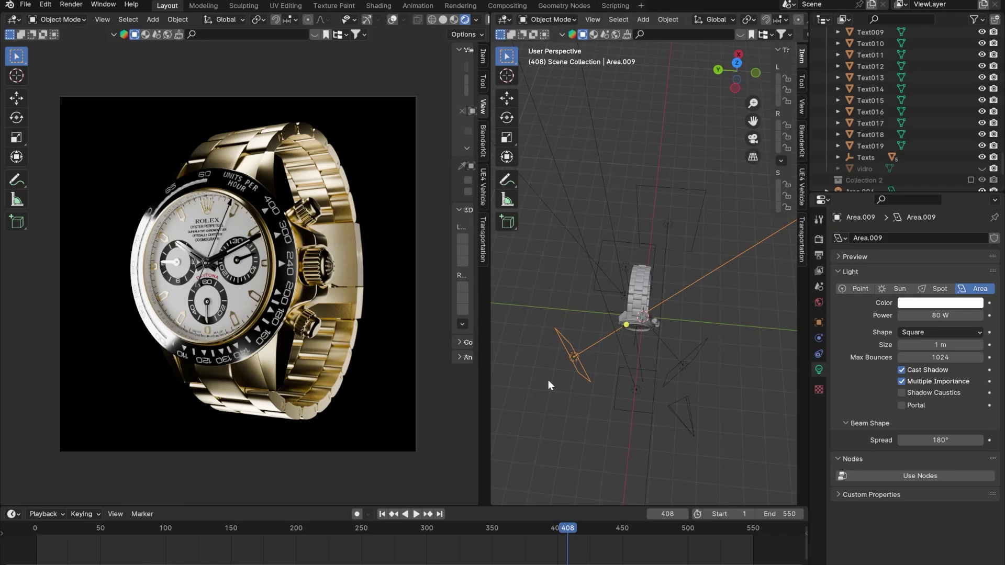
Toggle Area.009 off and back on to compare its effect
scroll(864, 115, "down", 3)
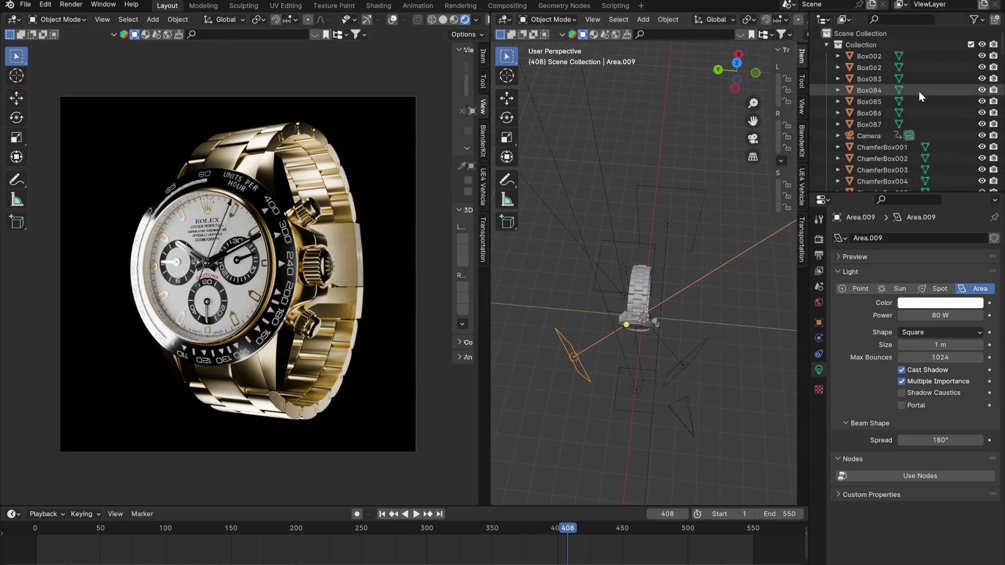
left_click(982, 157)
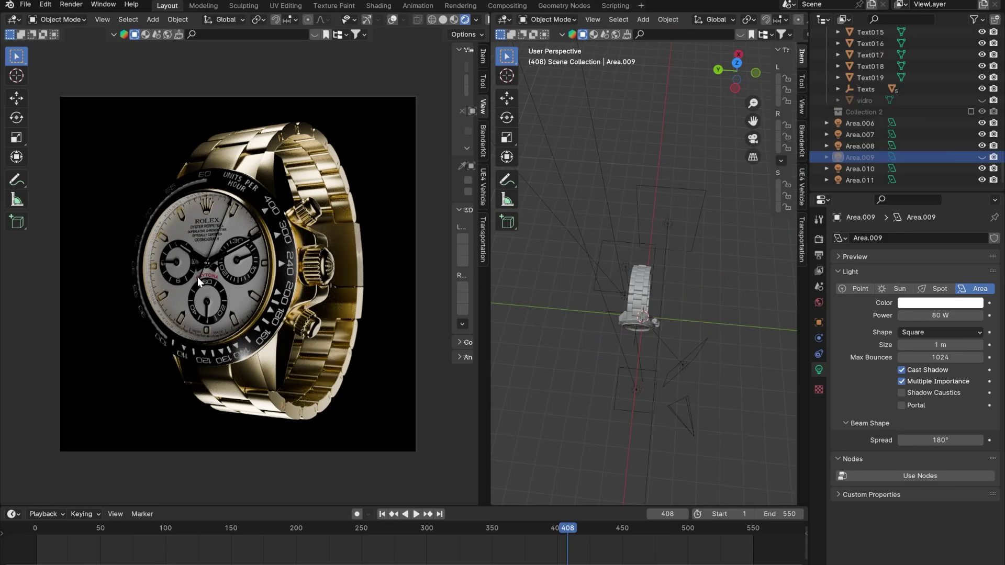
left_click(982, 157)
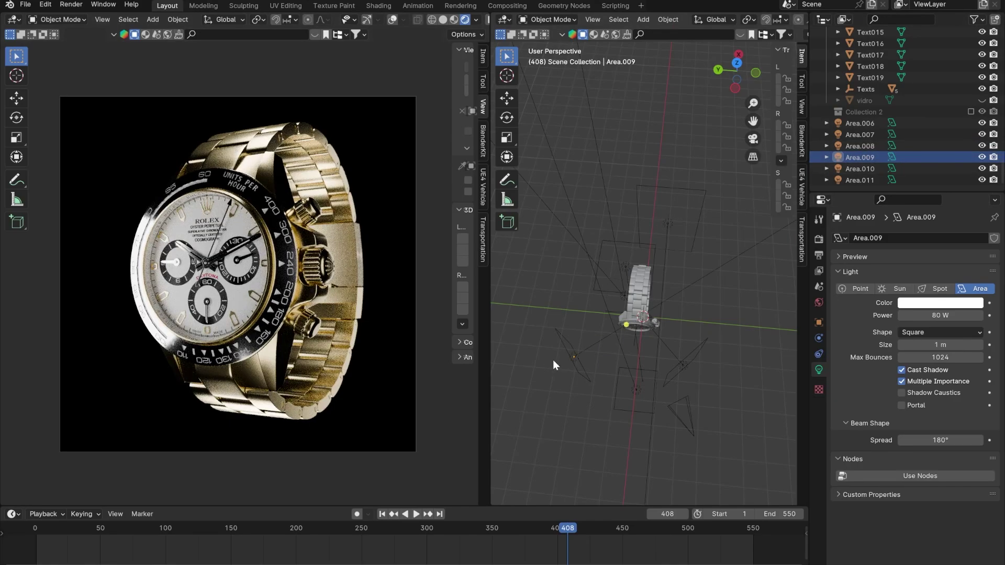
Select Area.011, Area.010, Area.006 and Area.007 in the viewport
middle_click_drag(566, 357, 637, 298)
left_click(642, 403)
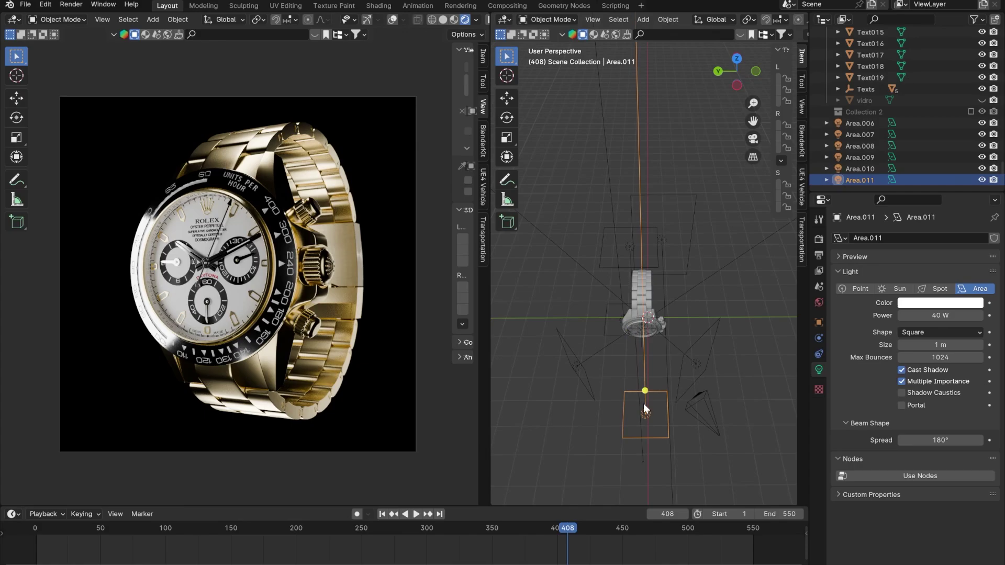
middle_click_drag(642, 403, 727, 342)
left_click(658, 365, "shift")
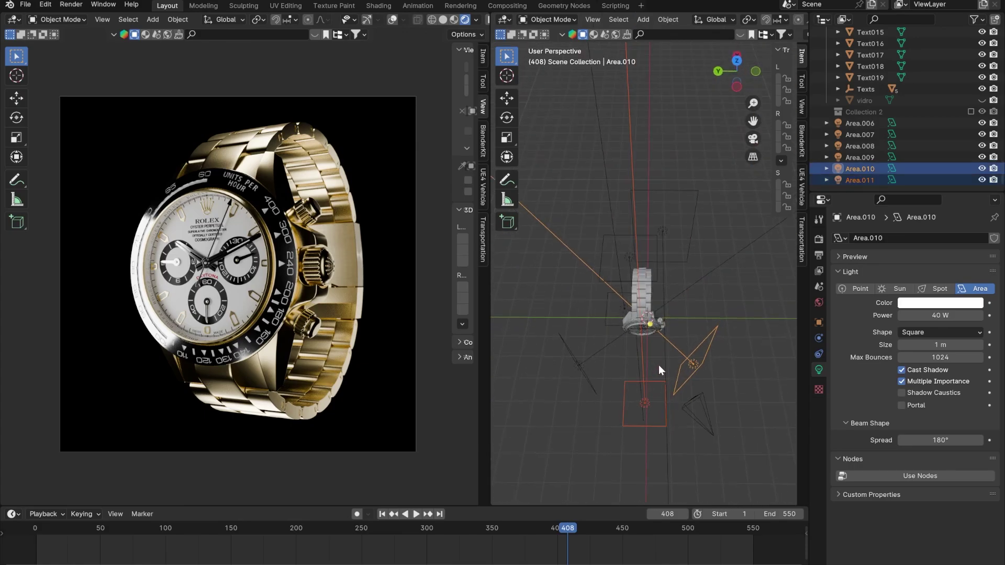
left_click(630, 261, "shift")
middle_click_drag(638, 293, 624, 345)
left_click(622, 342, "shift")
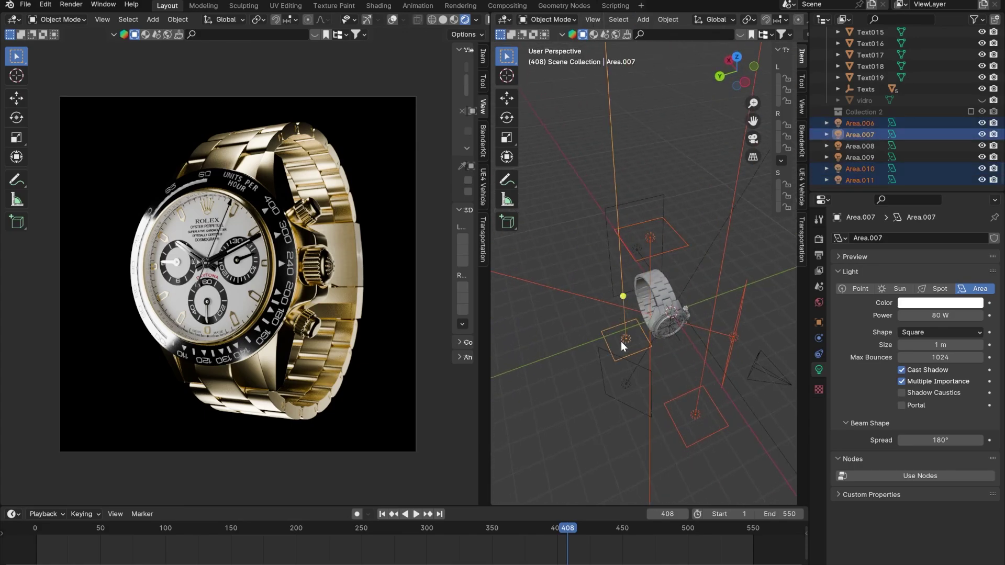
Hide Area.010, Area.011, Area.007 and Area.006 to compare the render
left_click(983, 168)
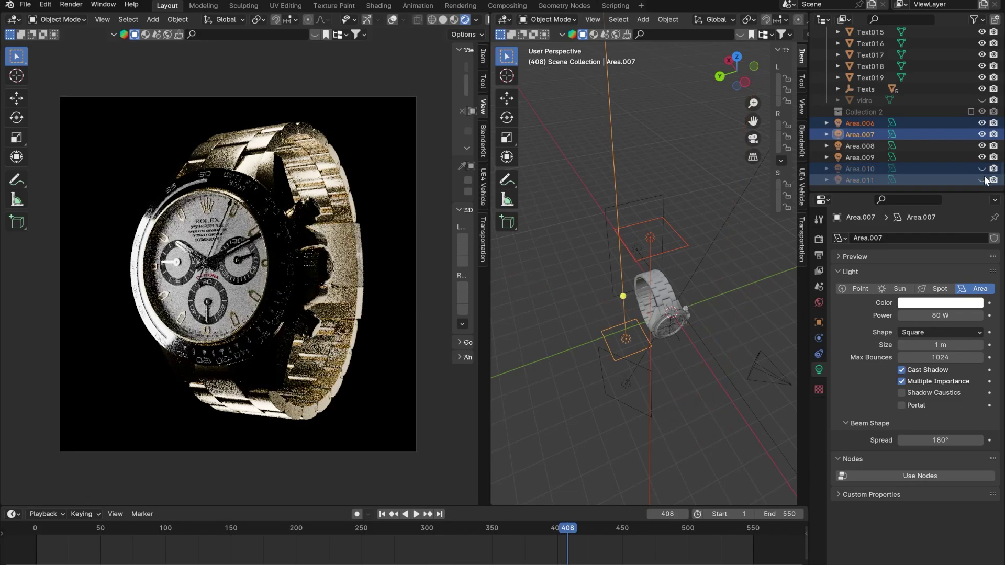
left_click(982, 135)
right_click(982, 124)
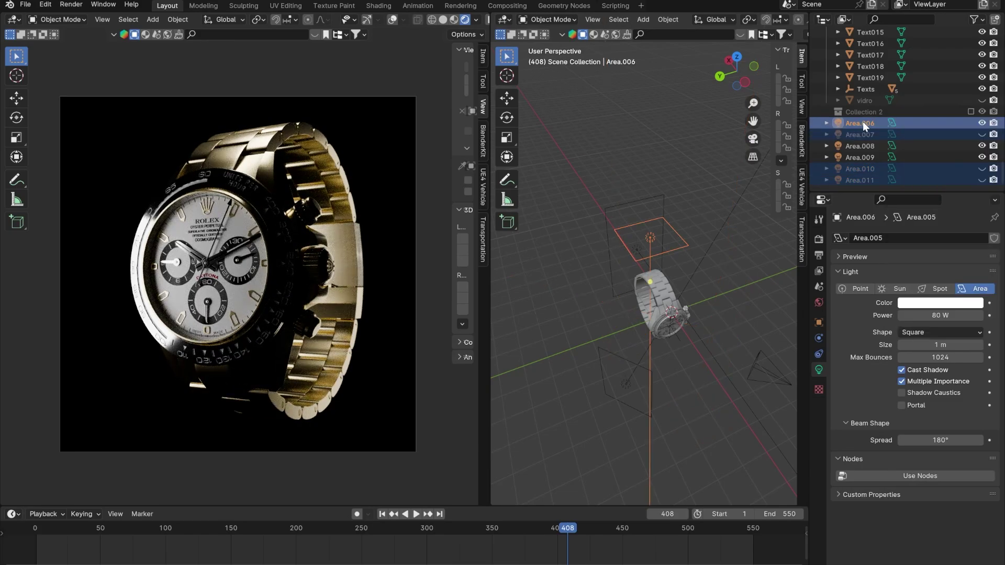
key("h")
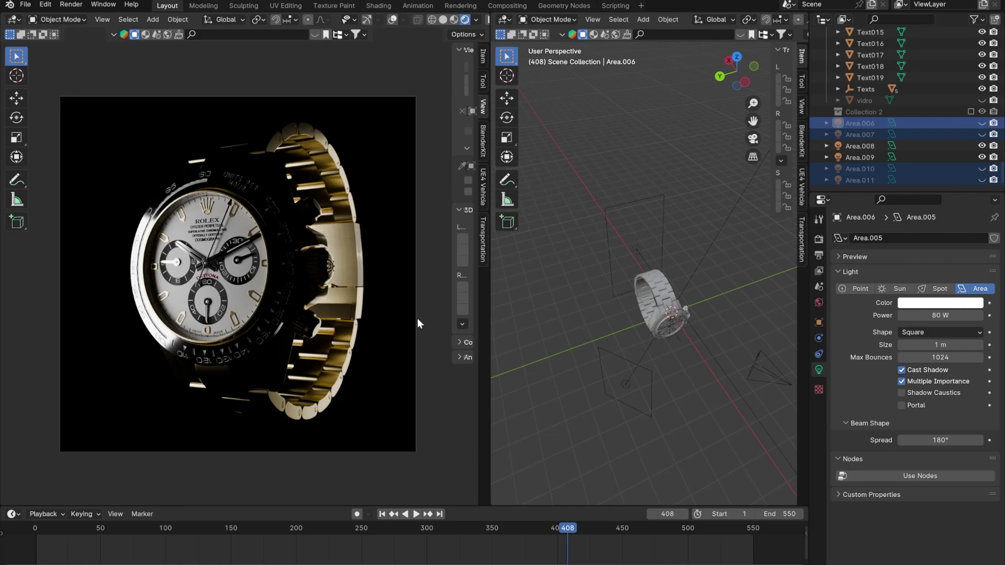
Turn Area.011 and Area.007 back on and orbit the watch upright facing front
left_click(982, 179)
left_click(982, 135)
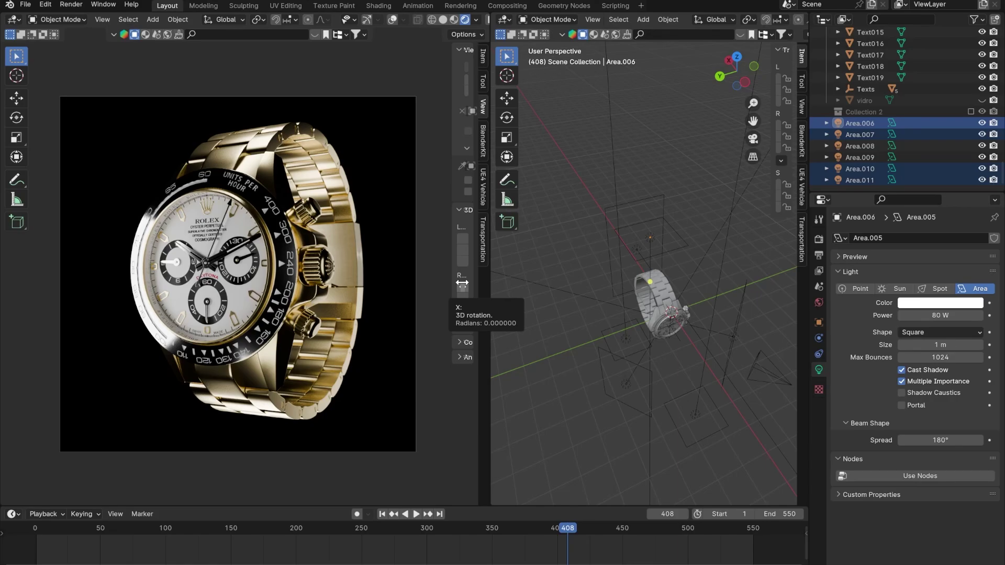
middle_click_drag(622, 272, 675, 241)
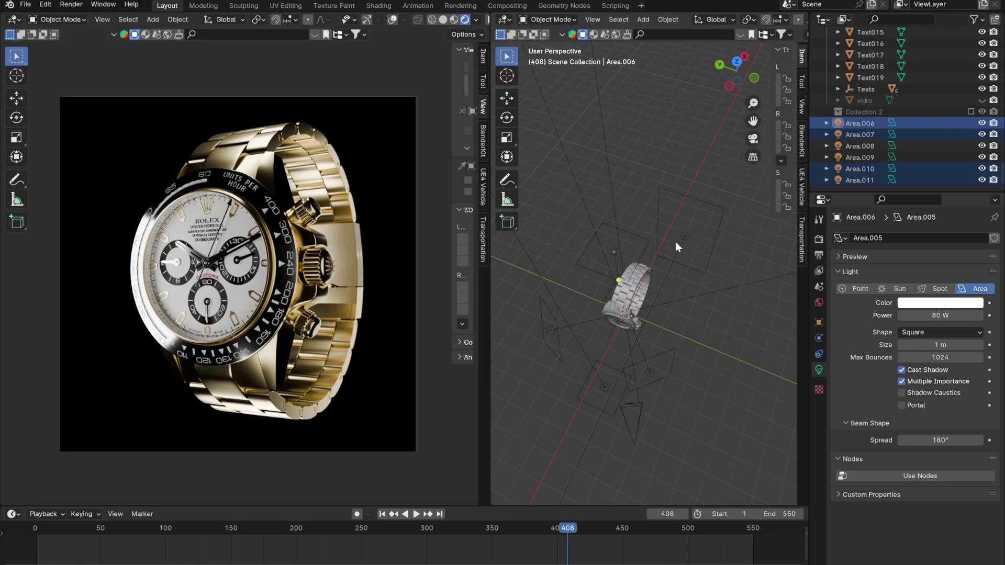
left_click(720, 205)
key("ctrl+z")
key("ctrl+z")
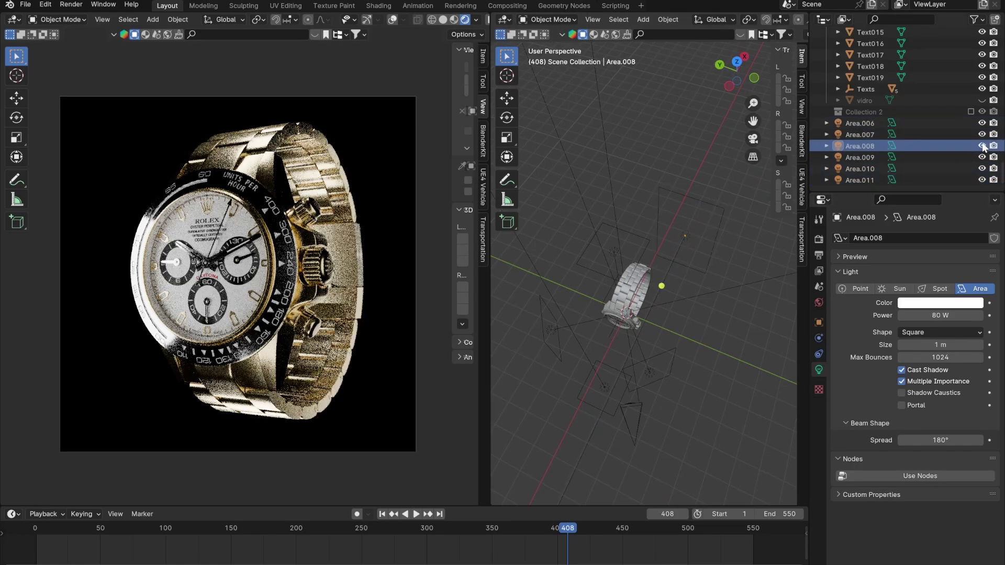
middle_click_drag(533, 403, 593, 339)
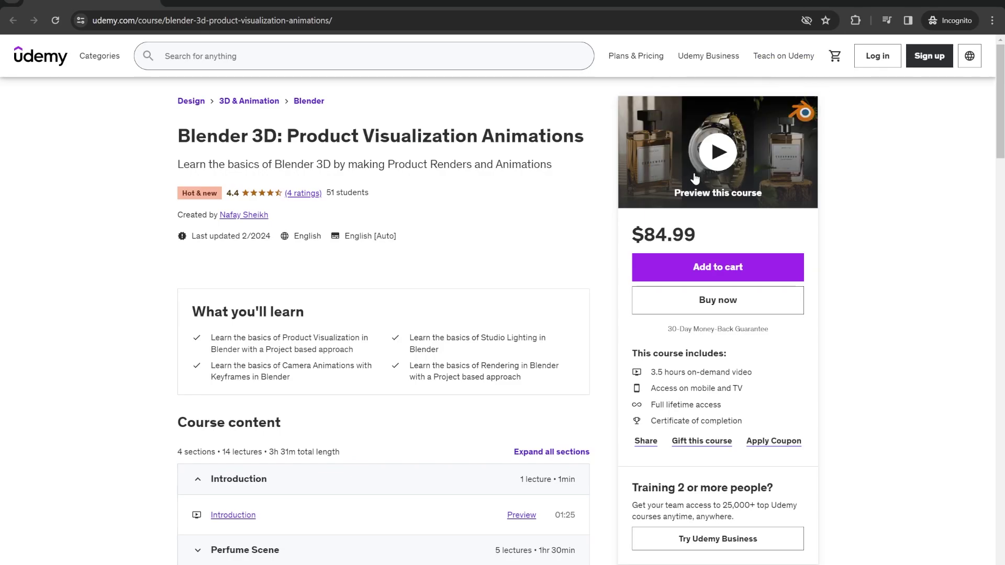
Play the 1:25 course preview trailer, scrubbing to the crown shot before pausing
left_click(718, 151)
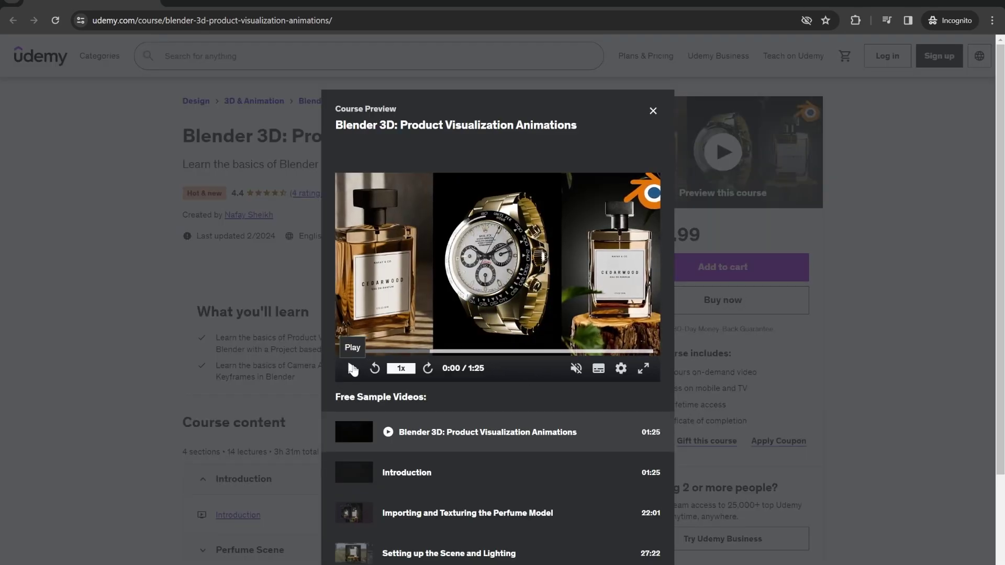
left_click(375, 337)
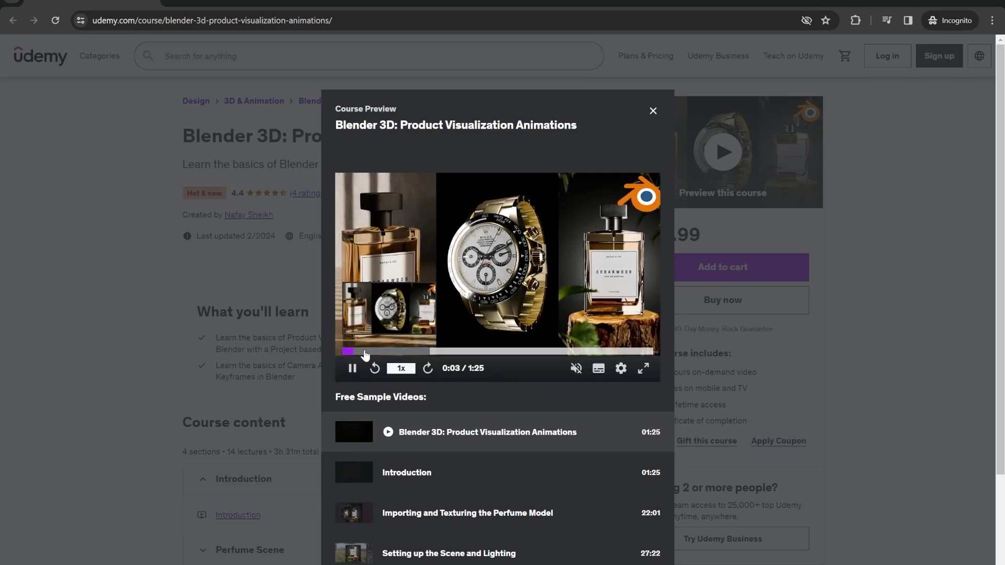
left_click(412, 352)
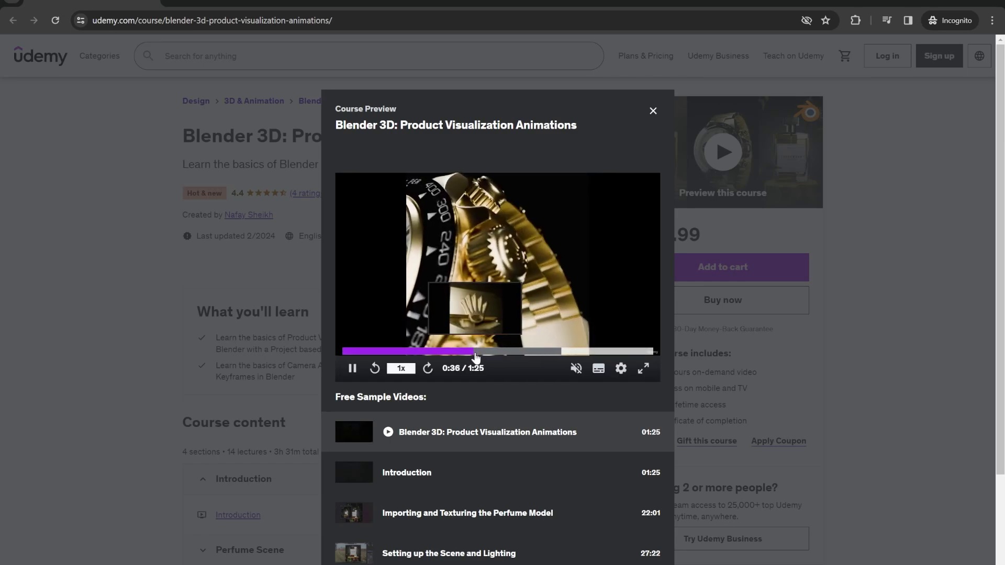
left_click(475, 352)
left_click(529, 280)
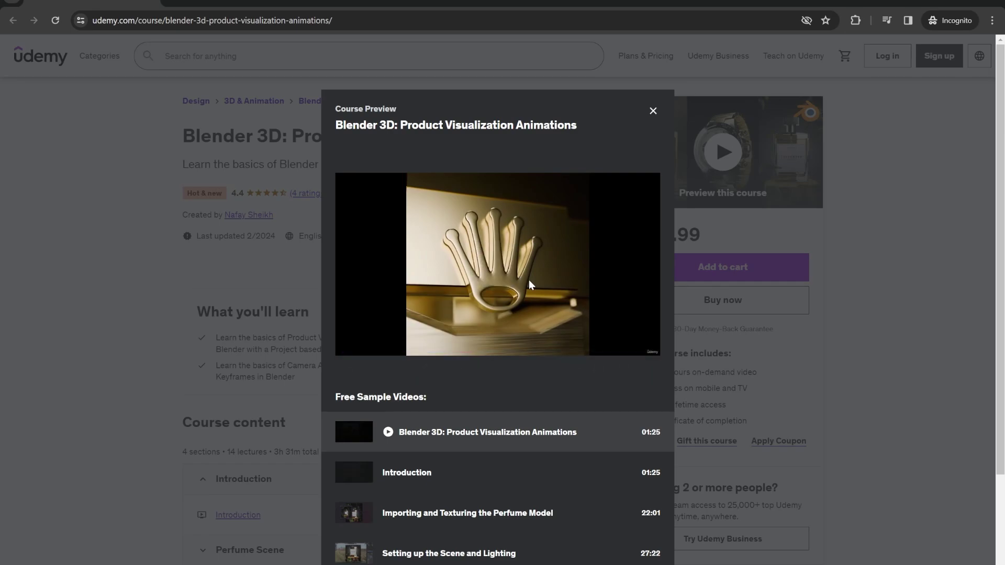